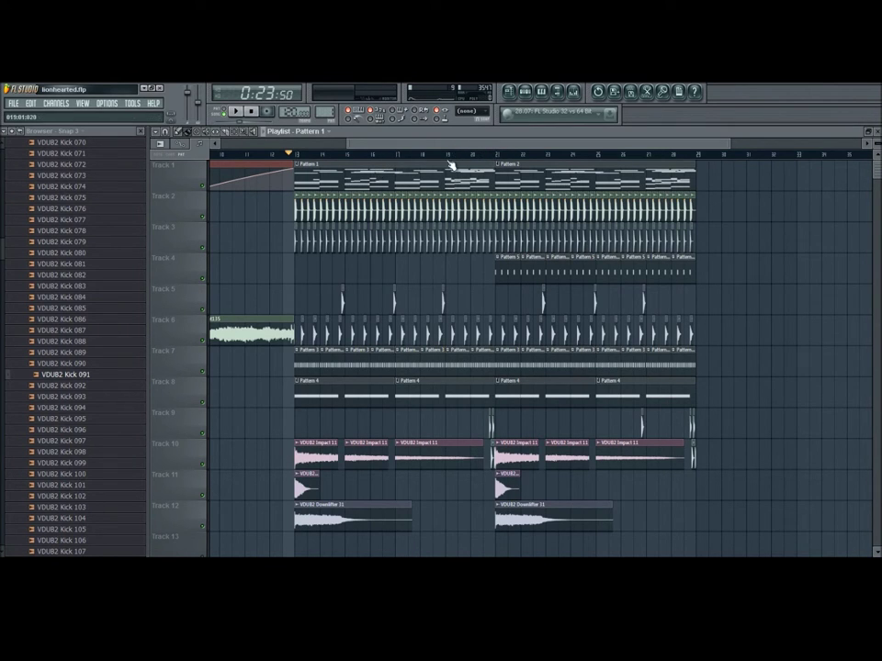
# Examine Pattern 1's Sylenth1 notes in the piano roll and its channels in the step sequencer, and return to the playlist
pyautogui.click(448, 154)
pyautogui.doubleClick(426, 166)
pyautogui.click(524, 92)
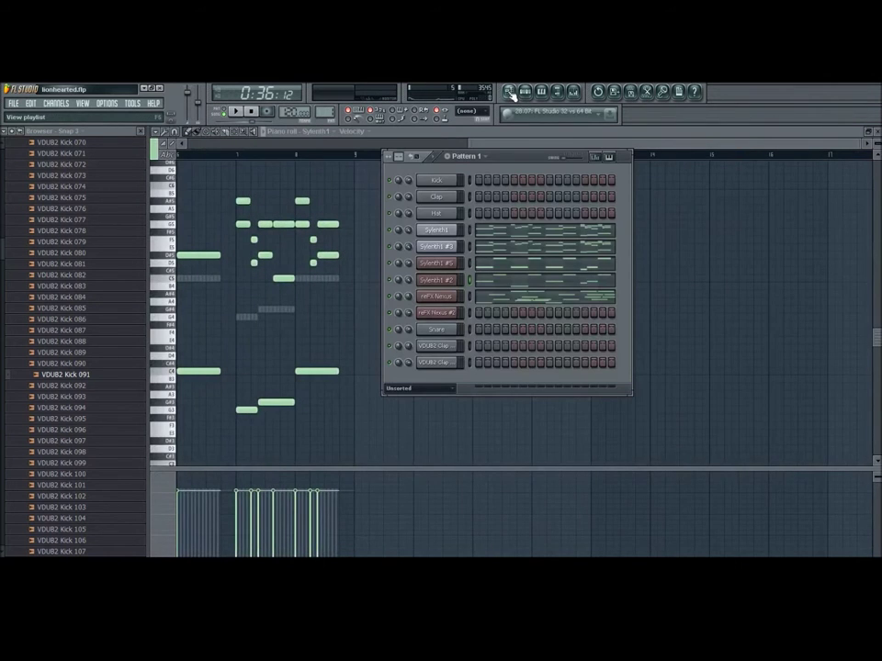
pyautogui.click(510, 93)
# Set the song position to the start of Pattern 1 at bar 13, and play and stop the song
pyautogui.moveTo(449, 146)
pyautogui.mouseDown()
pyautogui.moveTo(403, 147)
pyautogui.moveTo(432, 146)
pyautogui.mouseUp()
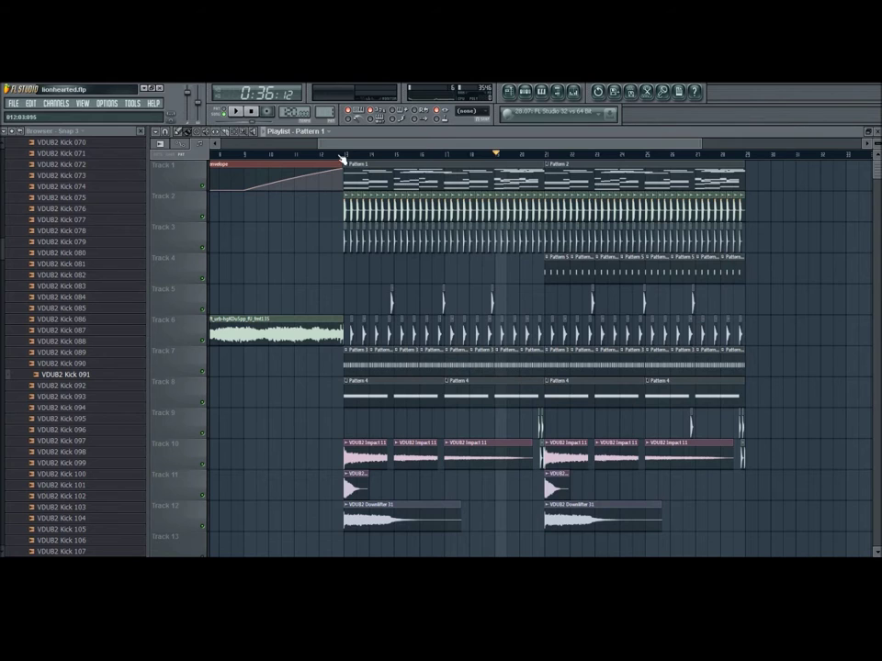
pyautogui.click(341, 156)
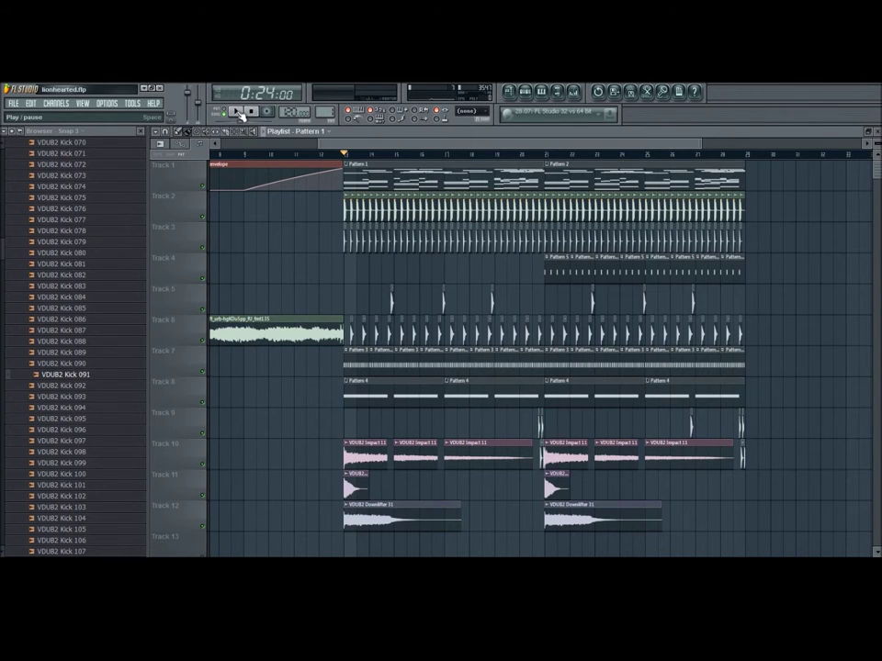
pyautogui.click(237, 112)
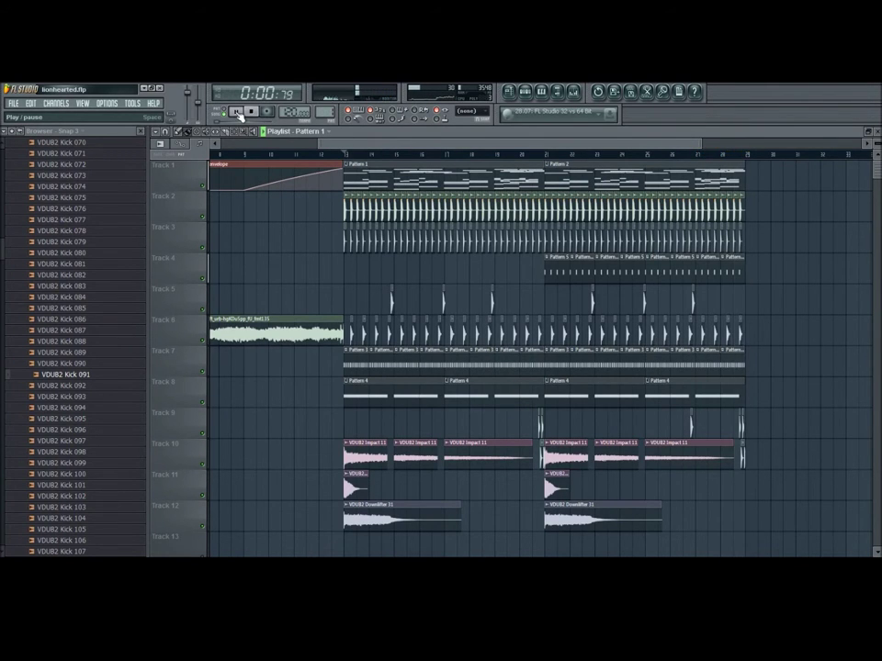
pyautogui.click(236, 112)
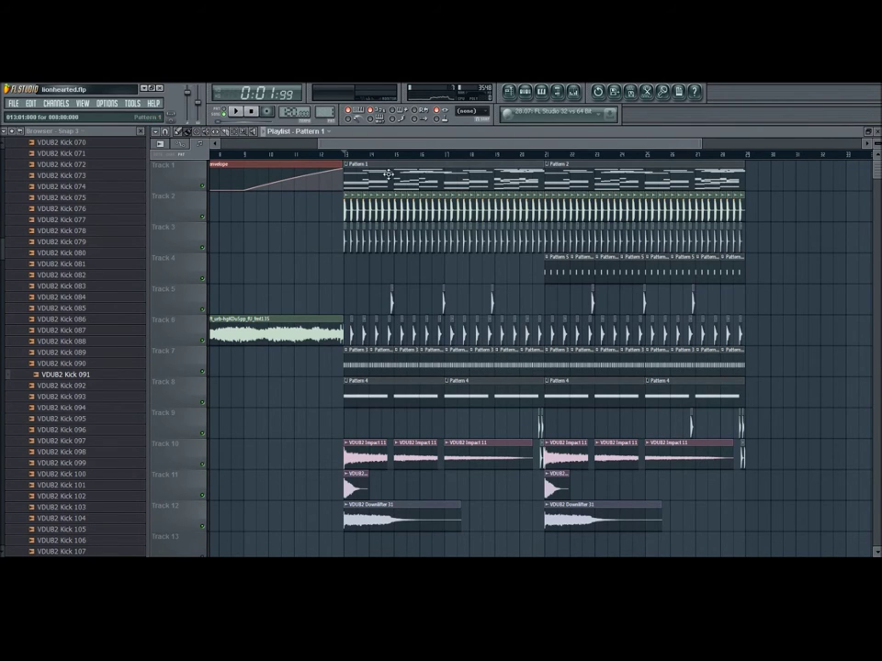
# Review the note layout and instrument channels of Pattern 1 once more, and mute Track 1 in the playlist
pyautogui.moveTo(419, 145); pyautogui.dragTo(438, 145)
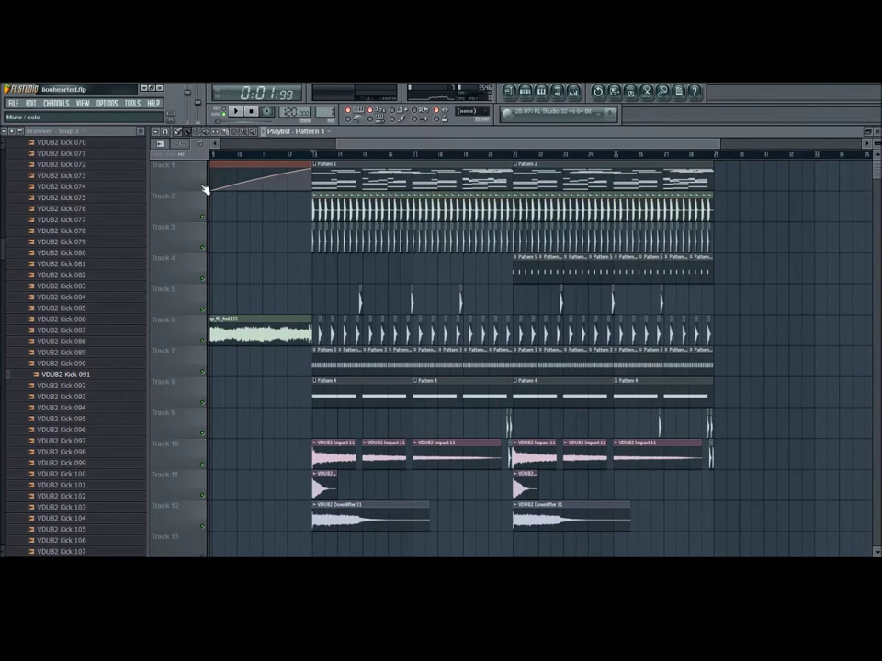
pyautogui.doubleClick(316, 166)
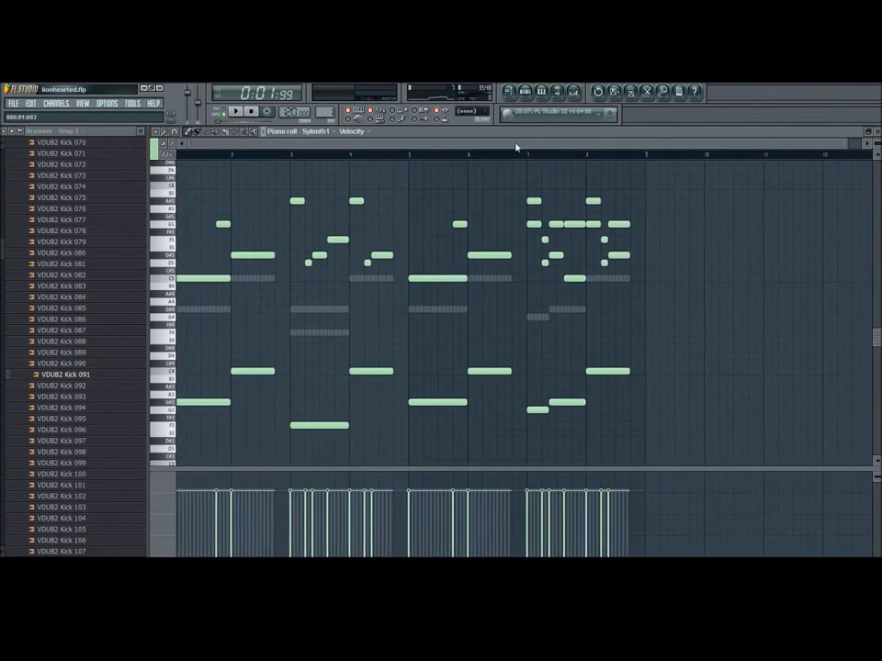
pyautogui.click(526, 96)
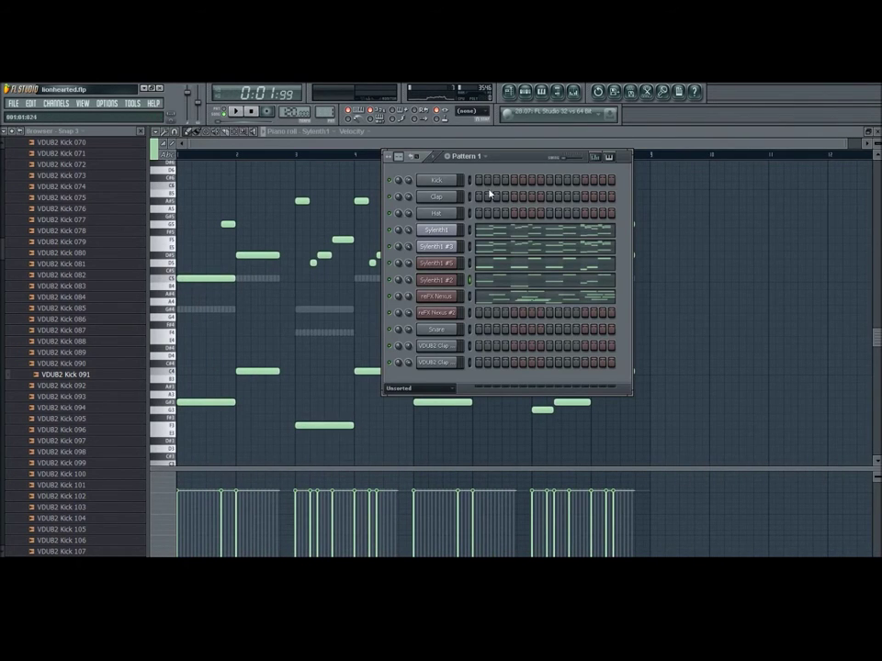
pyautogui.click(510, 91)
pyautogui.moveTo(484, 264); pyautogui.dragTo(333, 217)
pyautogui.moveTo(408, 263); pyautogui.dragTo(377, 283)
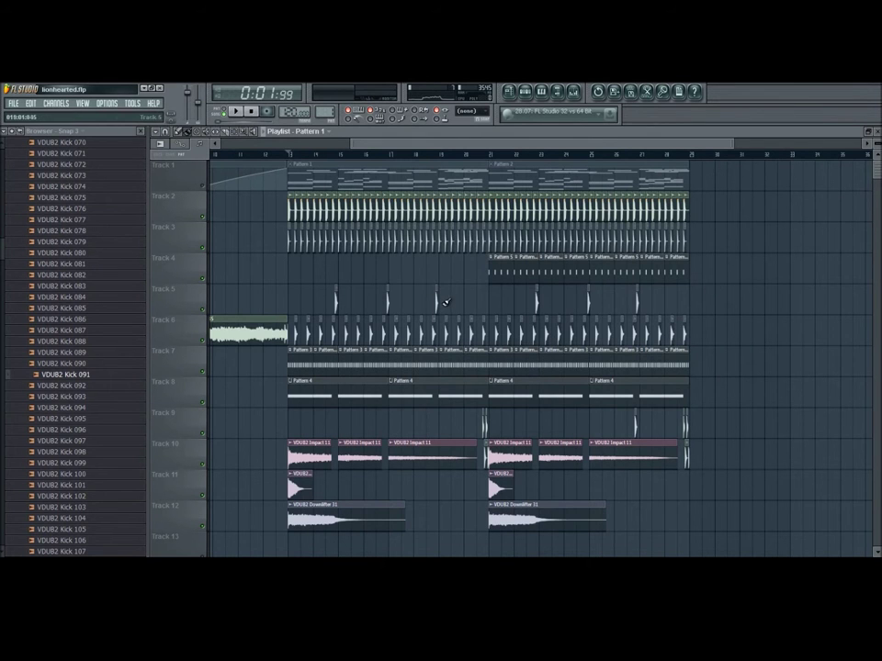
# Isolate Tracks 2 and 3 in the playlist and play both kick layers together from bar 13
pyautogui.scroll(3, 441, 305)
pyautogui.moveTo(555, 305); pyautogui.dragTo(682, 305)
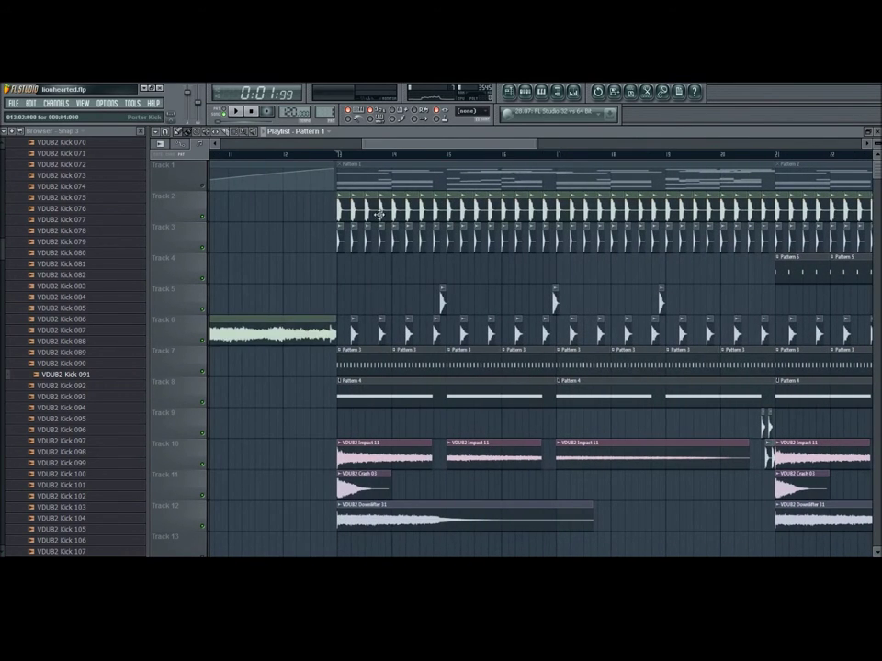
pyautogui.moveTo(591, 229); pyautogui.dragTo(307, 241)
pyautogui.moveTo(537, 212); pyautogui.dragTo(691, 235)
pyautogui.hscroll(-4, 436, 231)
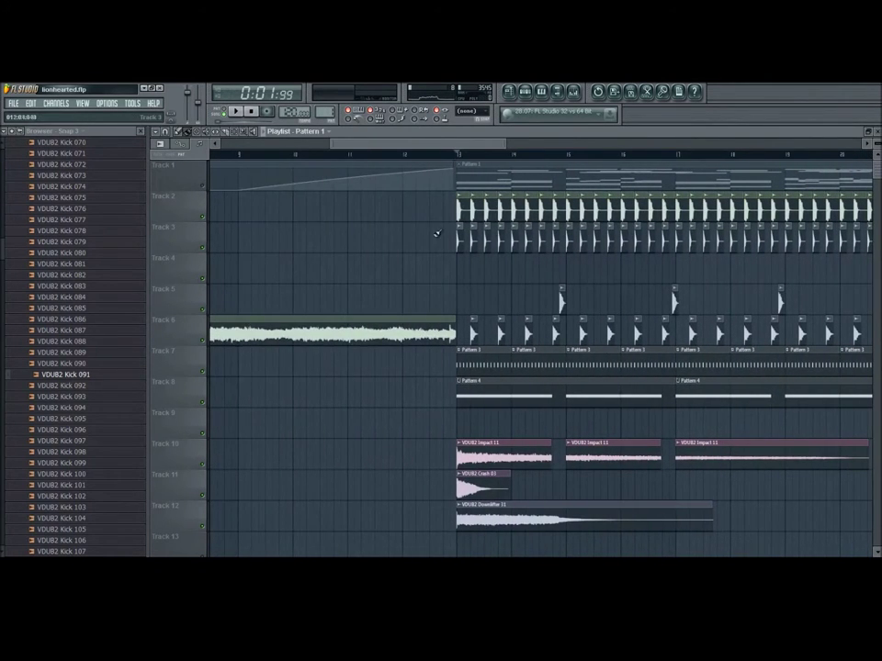
pyautogui.hscroll(2, 366, 262)
pyautogui.hscroll(1, 300, 210)
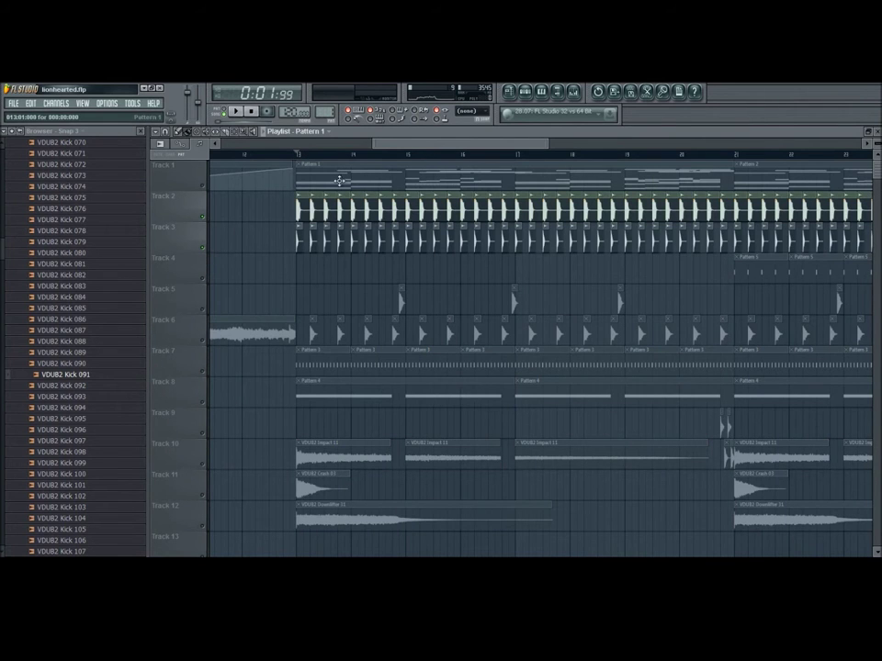
pyautogui.press('space')
pyautogui.click(298, 155)
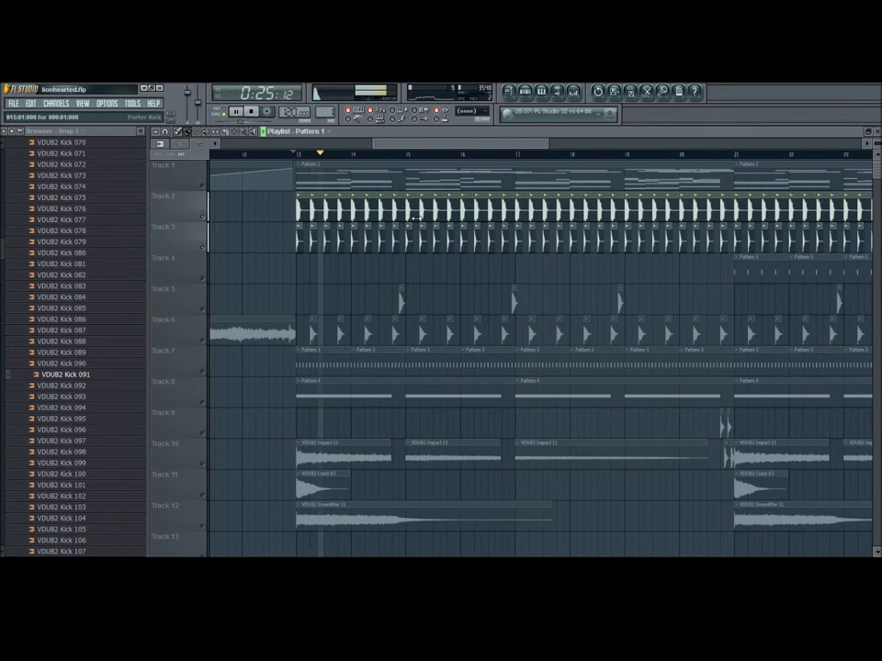
# Listen to the kick on Track 2 alone and on Track 3 alone, and stop playback with all tracks re-enabled
pyautogui.click(204, 247)
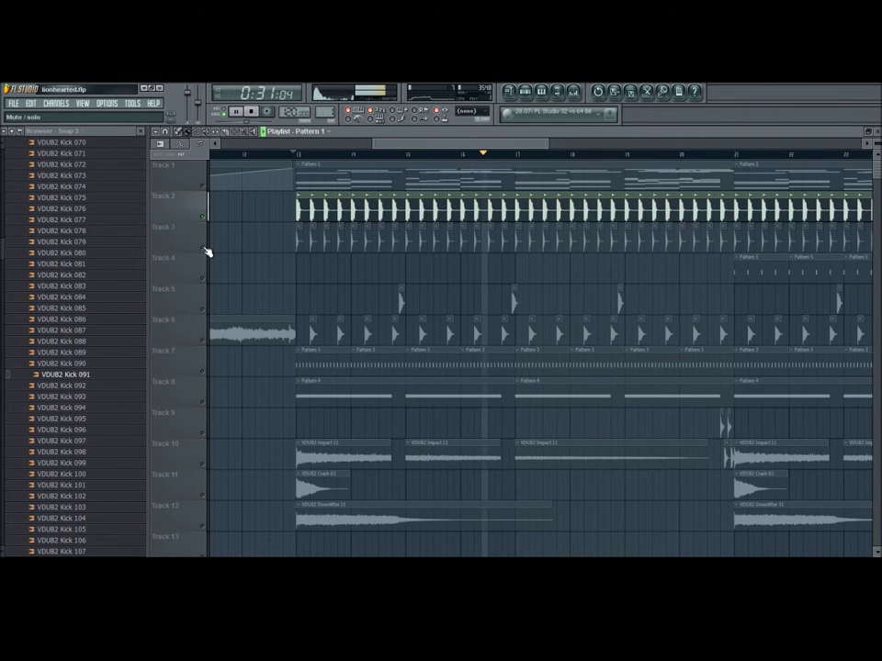
pyautogui.click(204, 247)
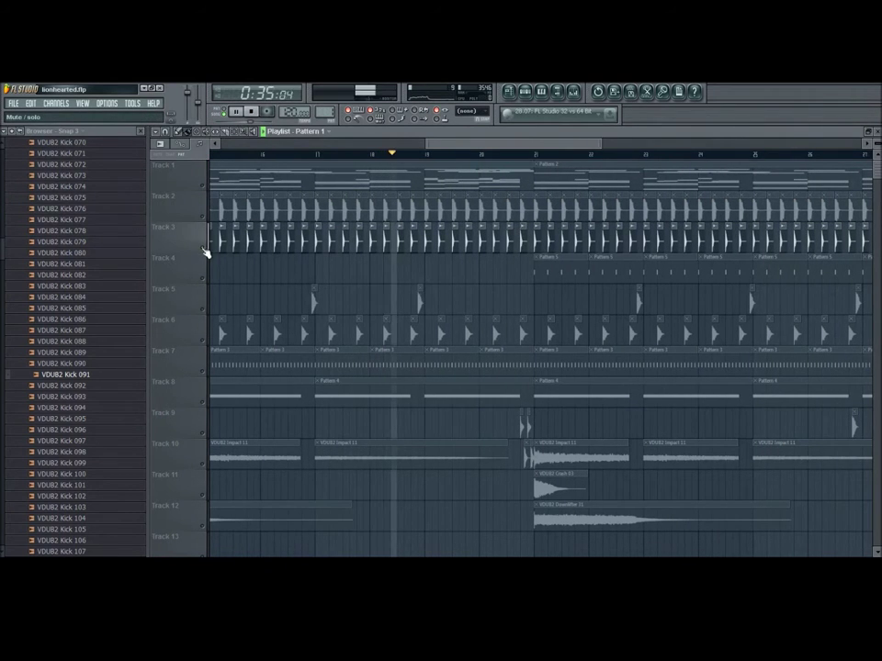
pyautogui.press('space')
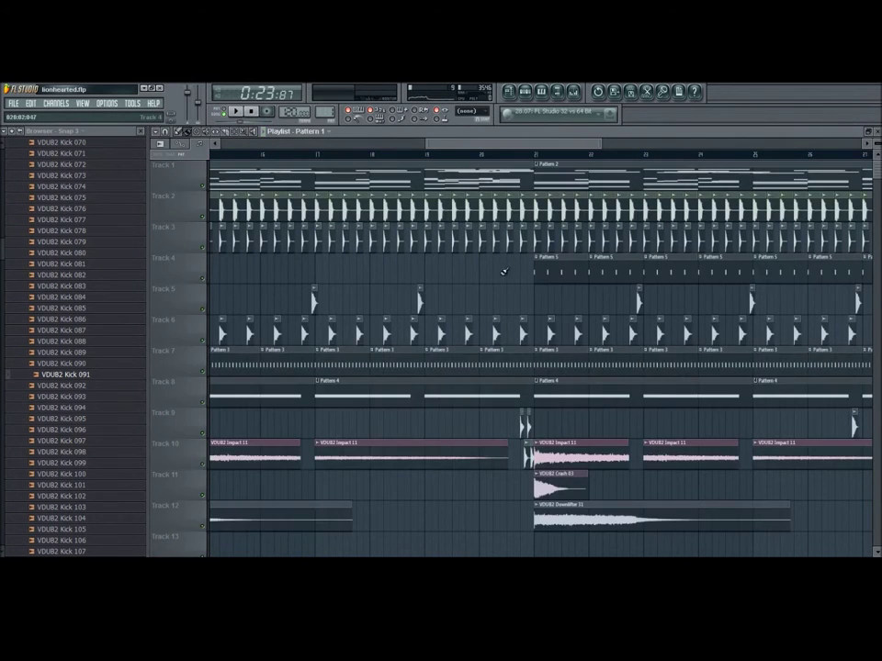
# Open the channel settings of the Porter Kick clip on Track 2 and the VDUB2 Kick 006 clip on Track 3
pyautogui.scroll(6, 504, 272)
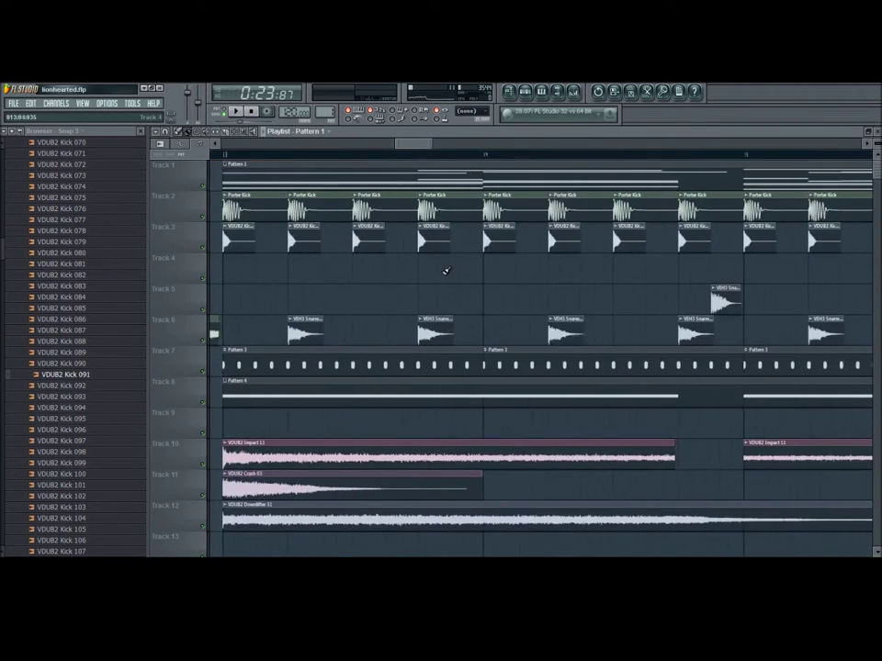
pyautogui.scroll(1, 446, 271)
pyautogui.doubleClick(417, 208)
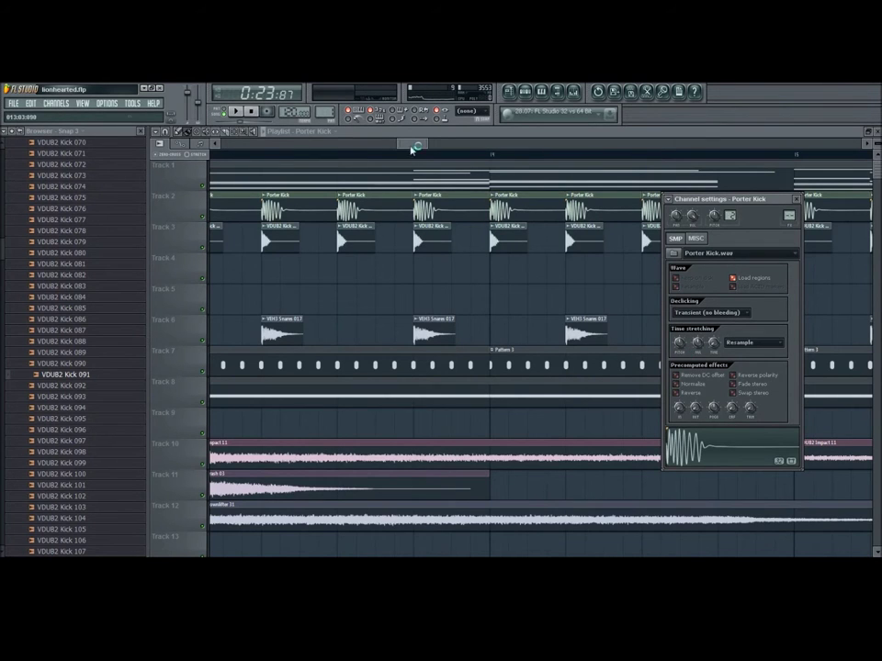
pyautogui.moveTo(413, 147); pyautogui.dragTo(407, 148)
pyautogui.doubleClick(304, 238)
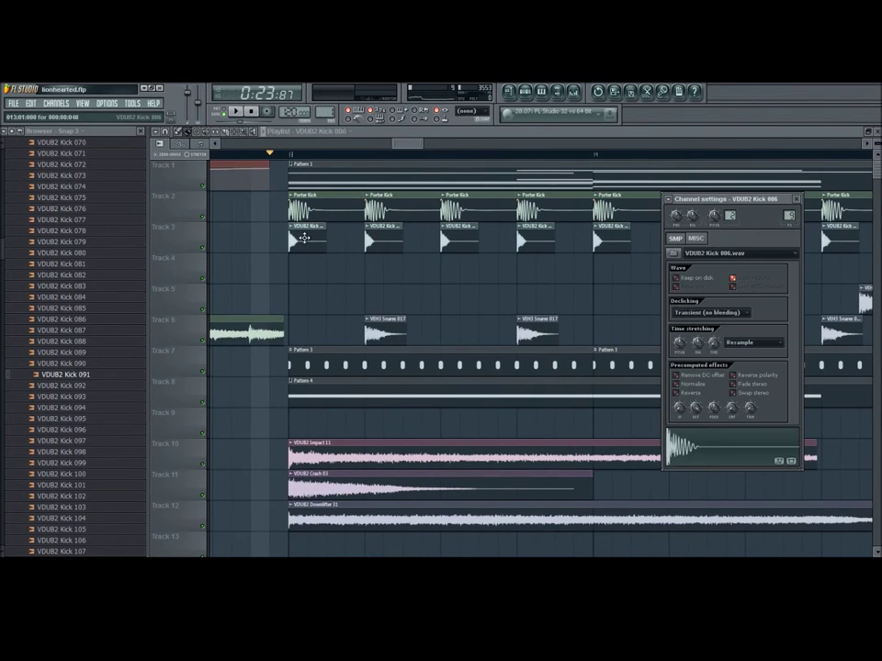
# Collapse the VDUB2 Kicks folder in the sample browser and look over the cffd3 pack's folders
pyautogui.moveTo(12, 251); pyautogui.dragTo(15, 182)
pyautogui.click(77, 305)
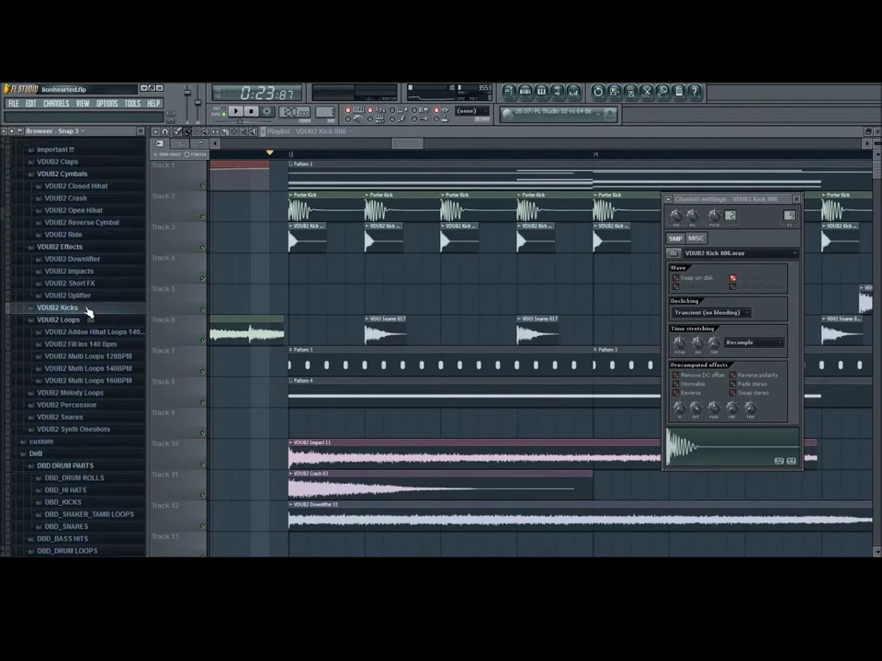
pyautogui.scroll(3, 83, 311)
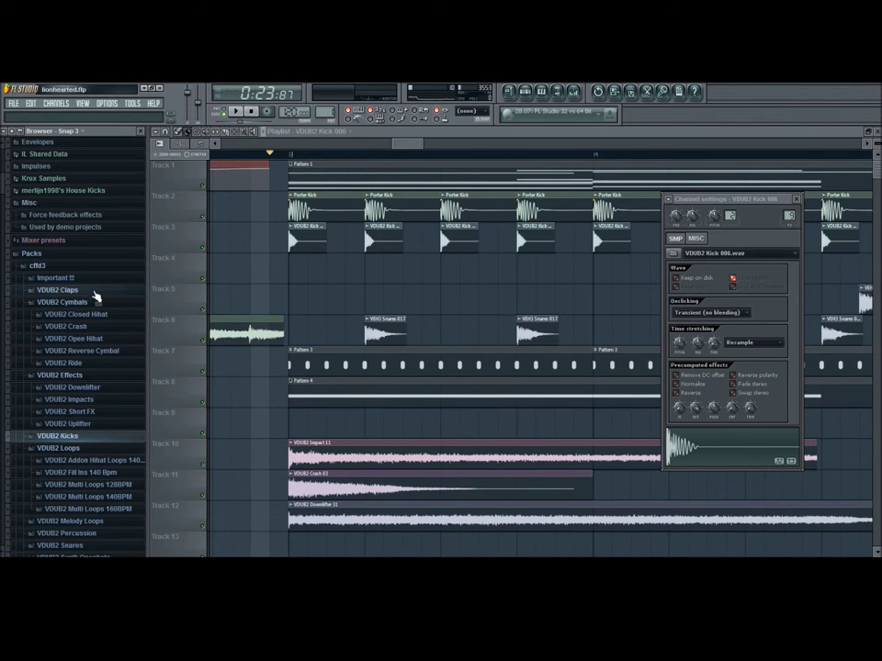
# Solo Track 6 and play its VEH3 Snares 017 hits from bar 13, looking closely at their placement
pyautogui.moveTo(415, 144)
pyautogui.mouseDown()
pyautogui.moveTo(404, 146)
pyautogui.moveTo(413, 146)
pyautogui.mouseUp()
pyautogui.scroll(-2, 486, 277)
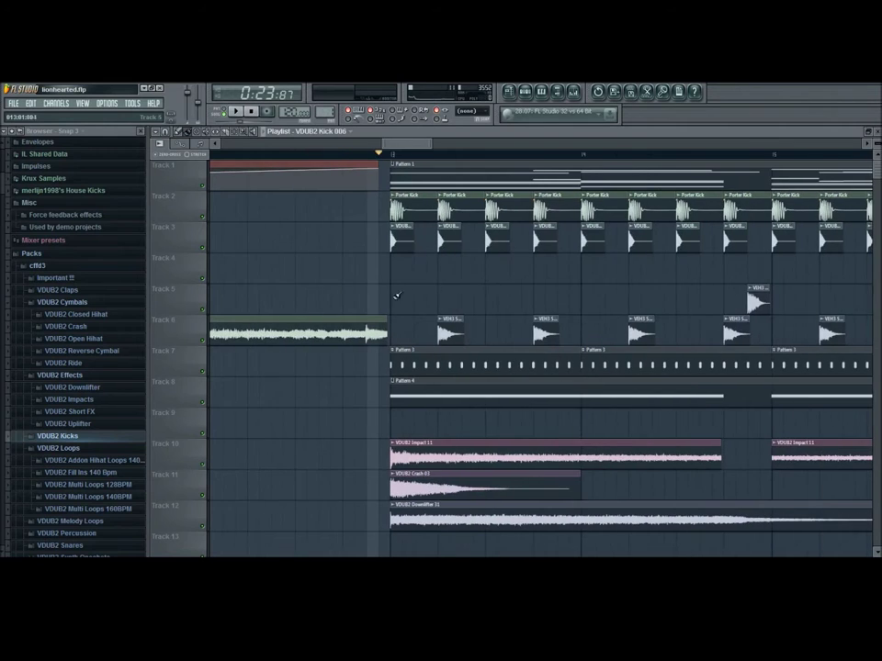
pyautogui.moveTo(458, 286); pyautogui.dragTo(394, 305)
pyautogui.scroll(-2, 400, 281)
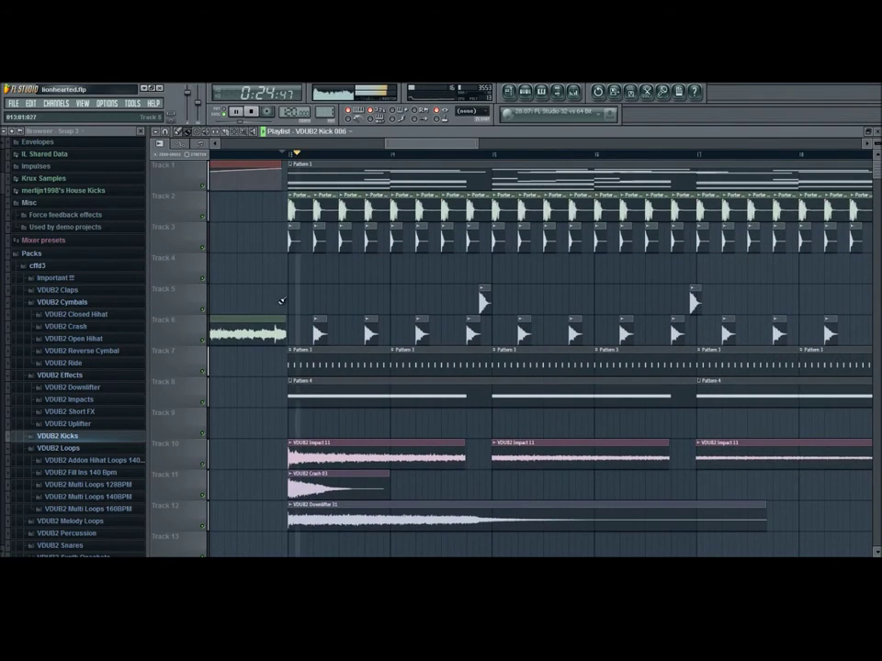
pyautogui.press('space')
pyautogui.rightClick(202, 341)
pyautogui.press('space')
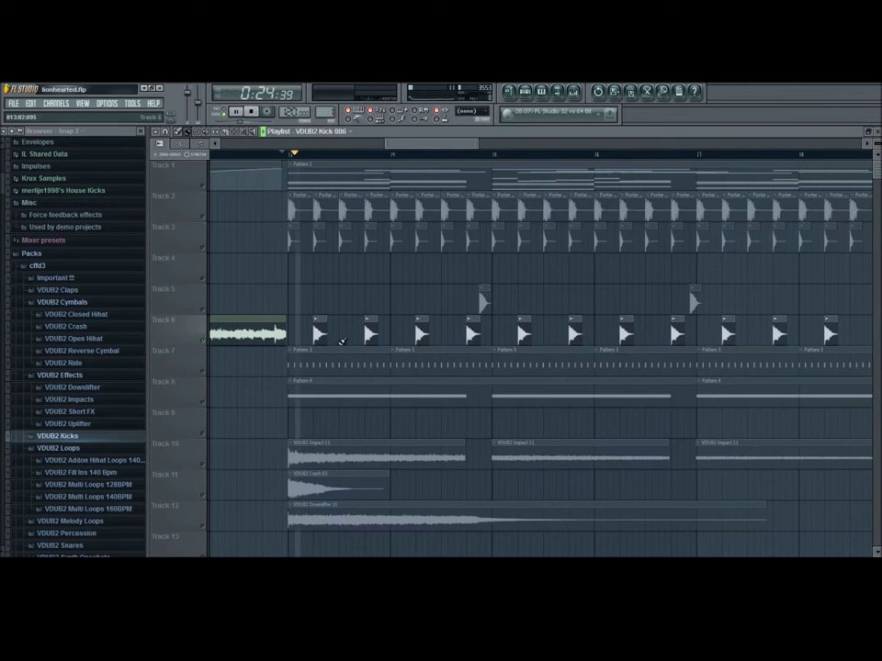
pyautogui.moveTo(468, 338); pyautogui.dragTo(429, 346)
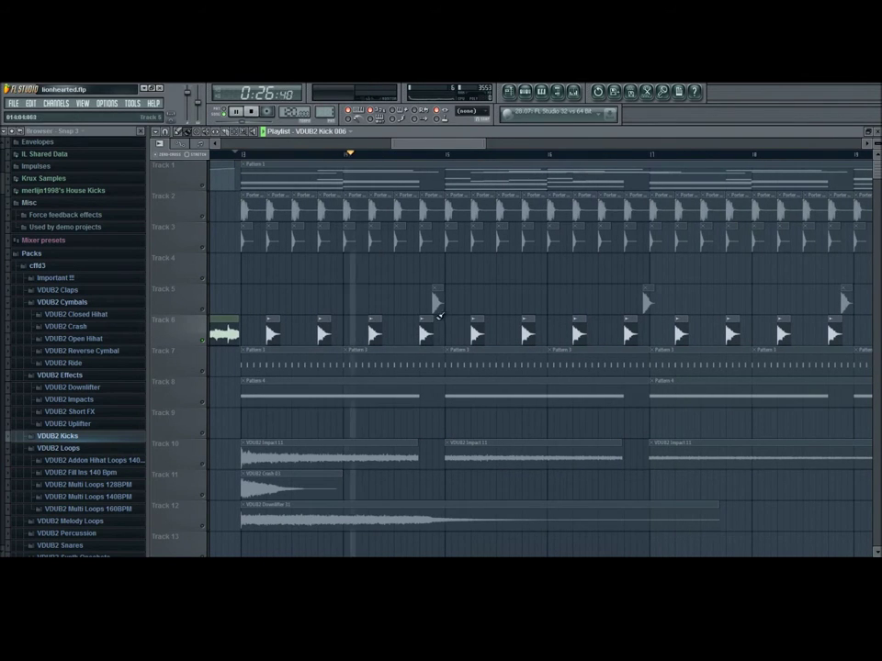
pyautogui.scroll(5, 439, 315)
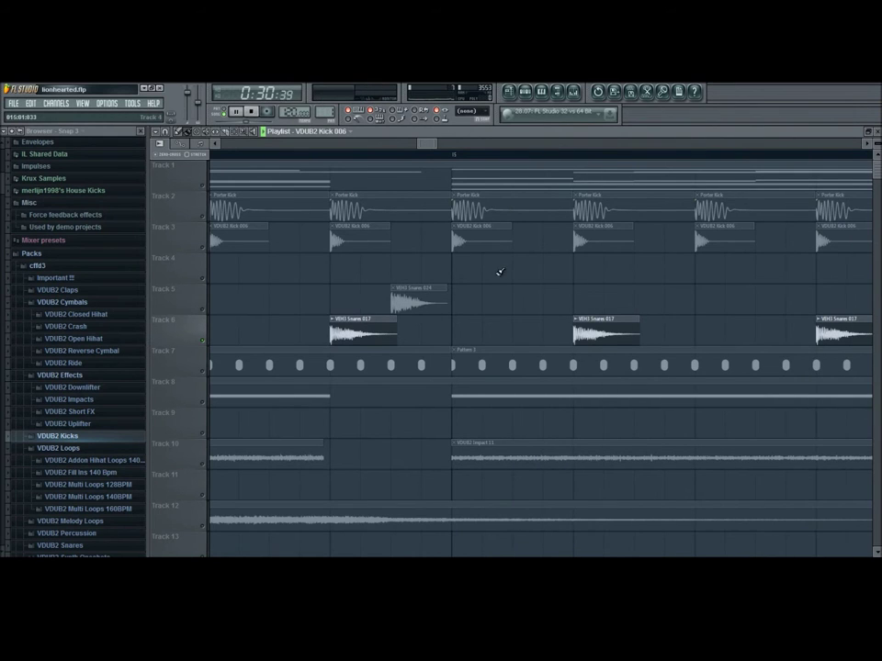
# Enable Track 5 alongside Track 6, play both snare layers from bar 17, and stop playback
pyautogui.scroll(-6, 499, 272)
pyautogui.scroll(-3, 488, 320)
pyautogui.press('space')
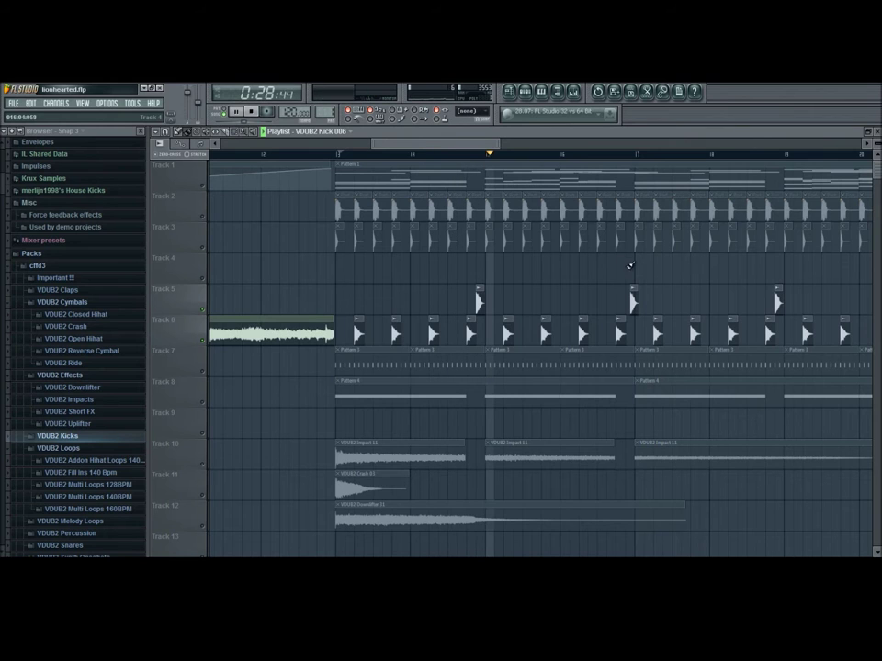
pyautogui.click(634, 156)
pyautogui.moveTo(795, 263); pyautogui.dragTo(605, 273)
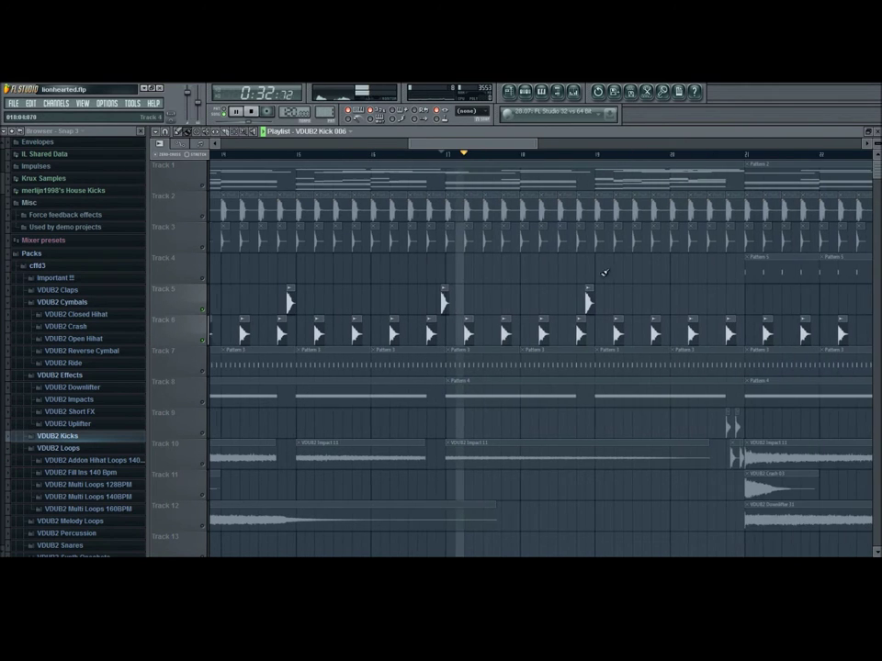
pyautogui.press('space')
# Solo Track 7 in the playlist and open its Pattern 3 clip in the step sequencer
pyautogui.moveTo(246, 279); pyautogui.dragTo(518, 284)
pyautogui.moveTo(434, 240); pyautogui.dragTo(311, 184)
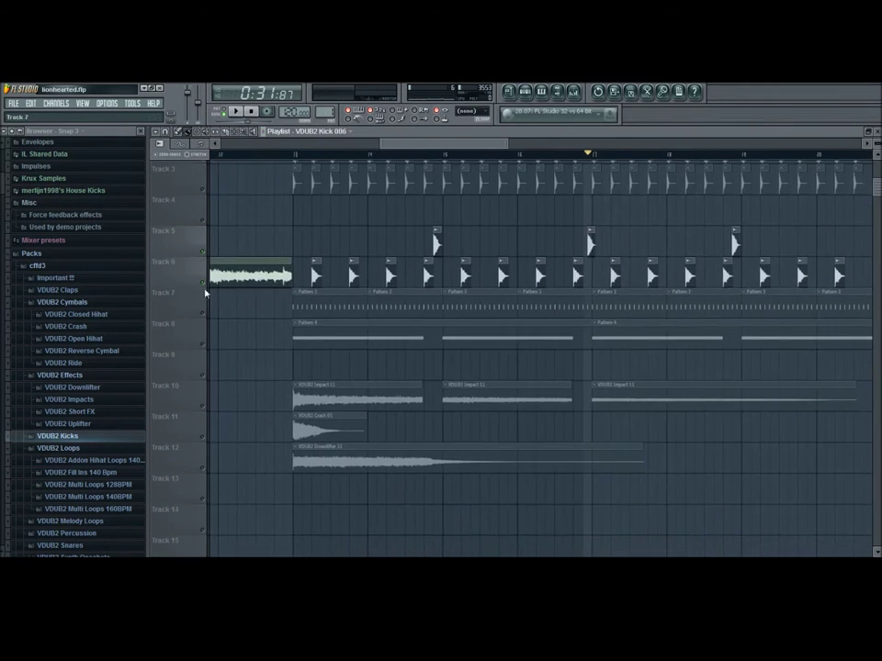
pyautogui.rightClick(203, 282)
pyautogui.rightClick(203, 282)
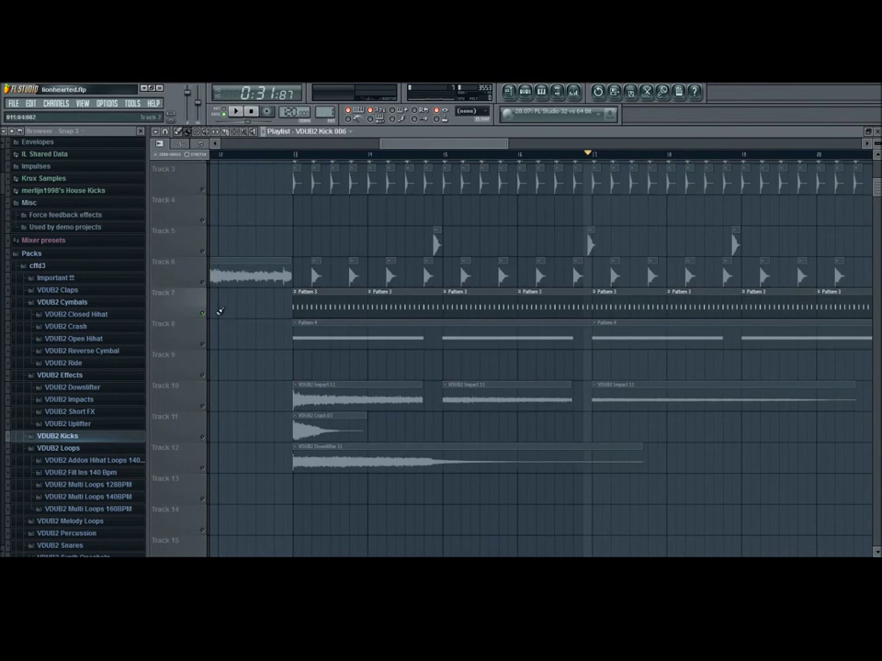
pyautogui.doubleClick(370, 305)
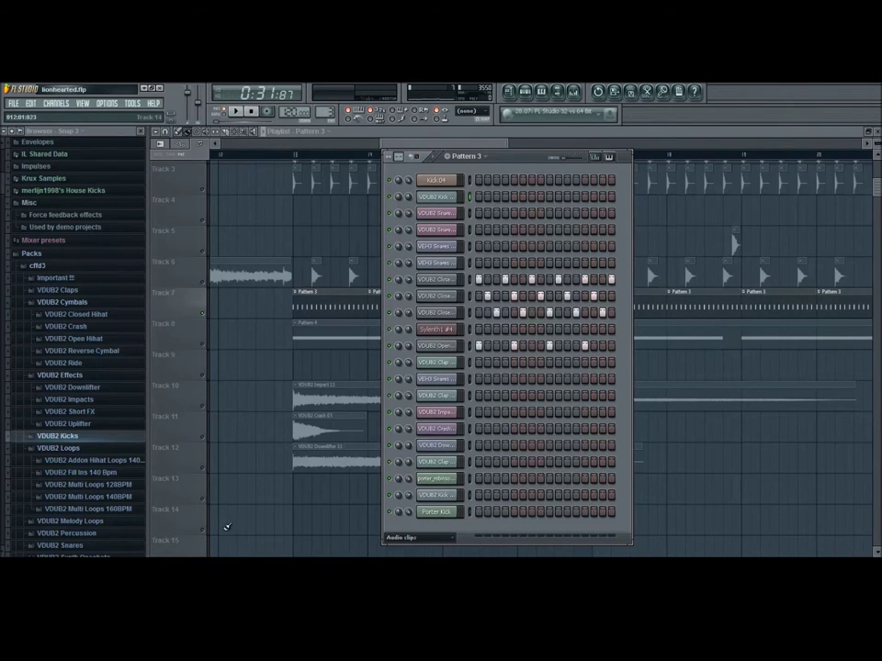
# Move the step sequencer window aside, and play and stop Pattern 3's hi-hat sequence
pyautogui.click(230, 562)
pyautogui.hotkey('alt', 'Tab')
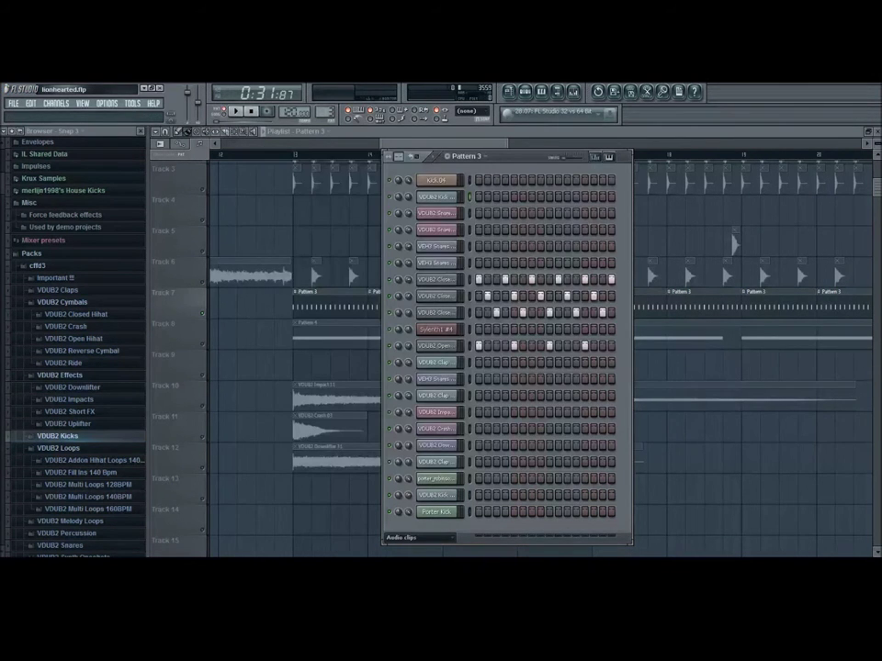
pyautogui.moveTo(534, 163); pyautogui.dragTo(461, 171)
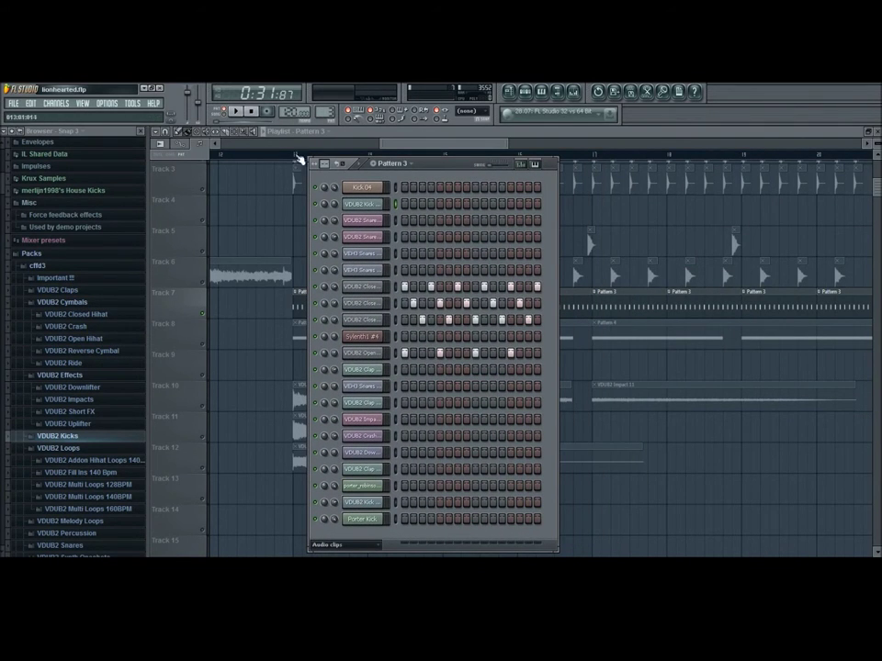
pyautogui.click(241, 113)
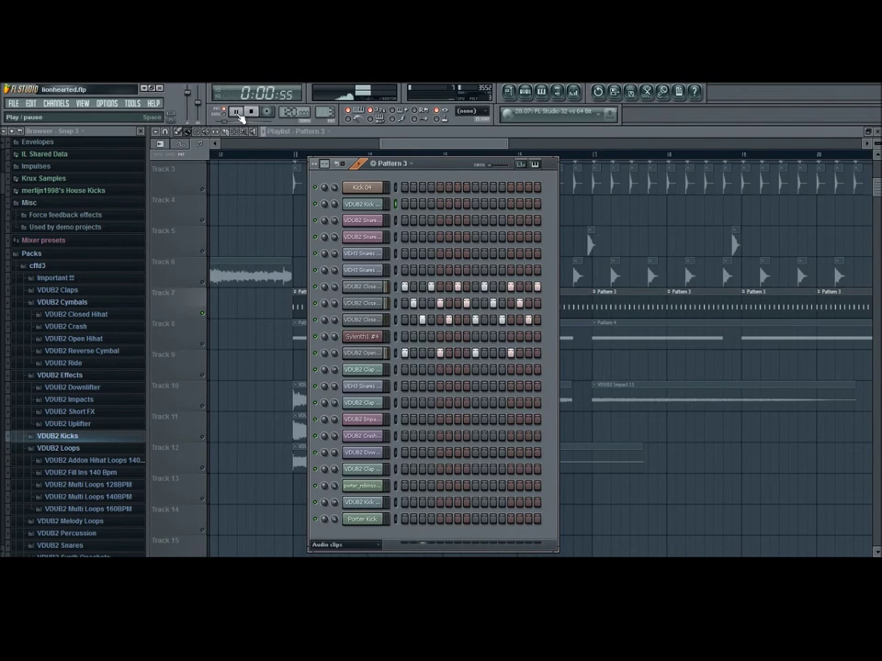
pyautogui.click(239, 113)
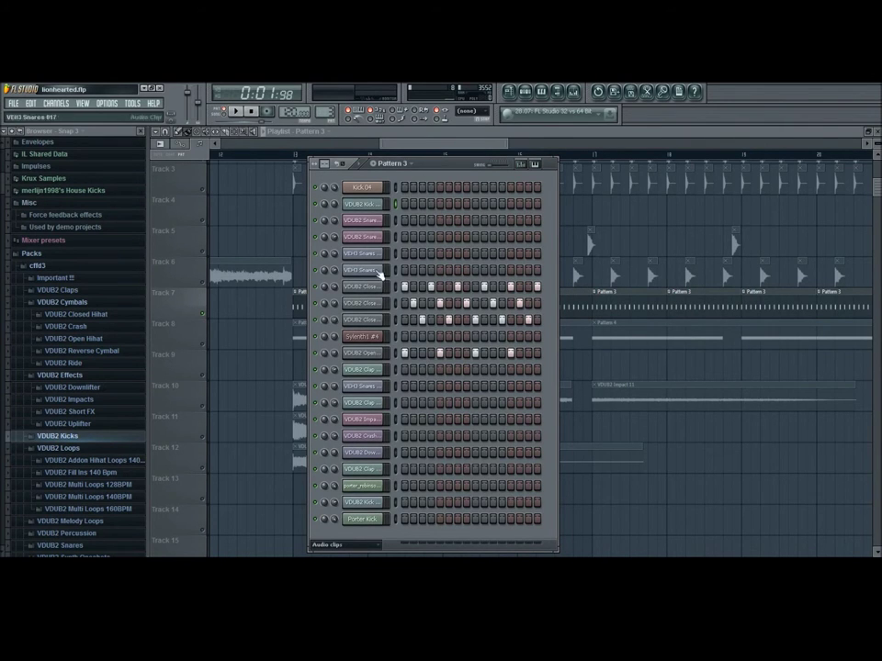
# Open the channel settings of the three VDUB2 Closed Hihat channels used in Pattern 3 to inspect their samples
pyautogui.click(372, 320)
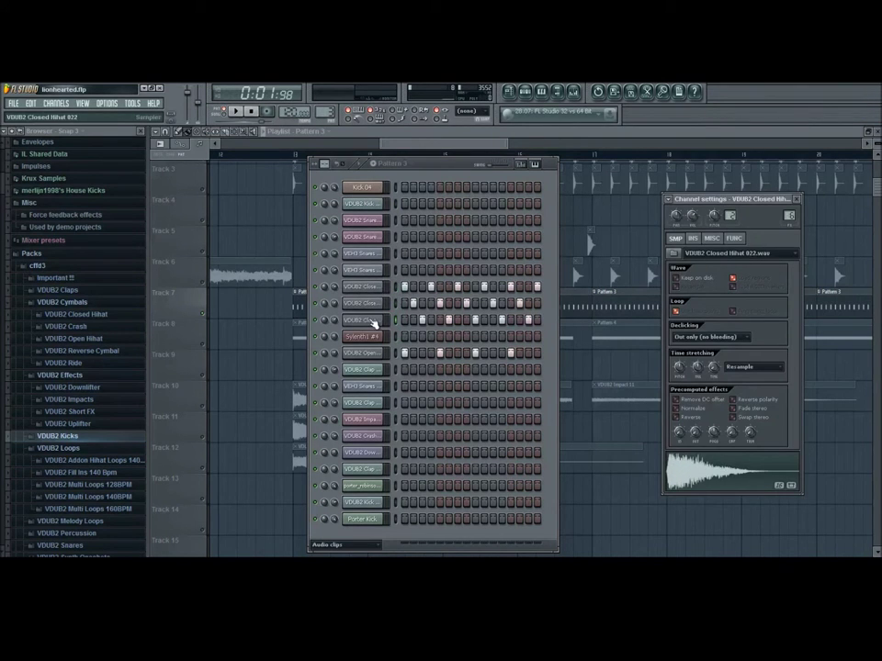
pyautogui.click(360, 299)
pyautogui.click(361, 286)
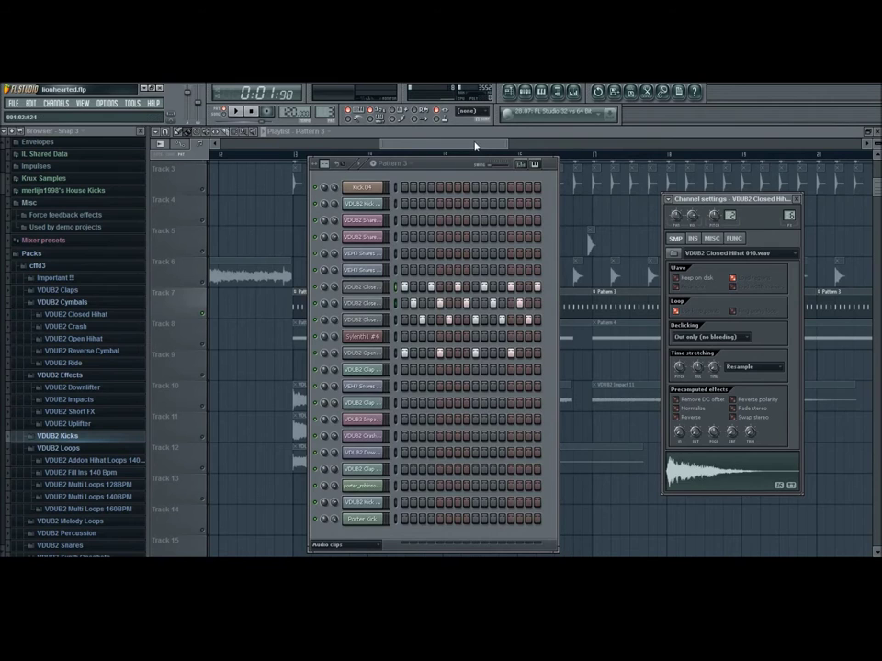
# Solo Track 8 in the playlist, and play and stop its Pattern 4 clip from bar 13
pyautogui.moveTo(475, 145); pyautogui.dragTo(431, 147)
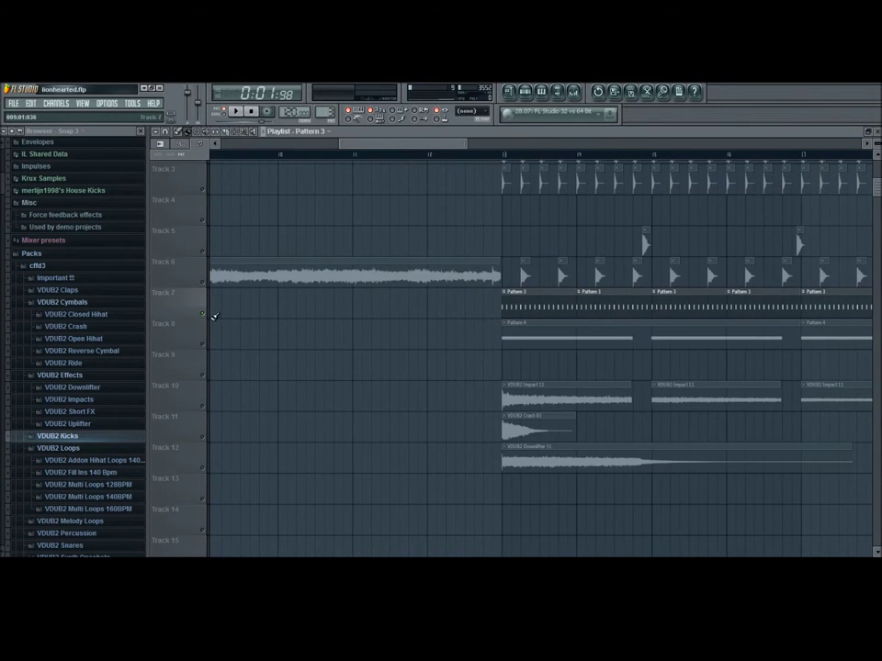
pyautogui.rightClick(202, 314)
pyautogui.moveTo(502, 344); pyautogui.dragTo(434, 360)
pyautogui.rightClick(202, 361)
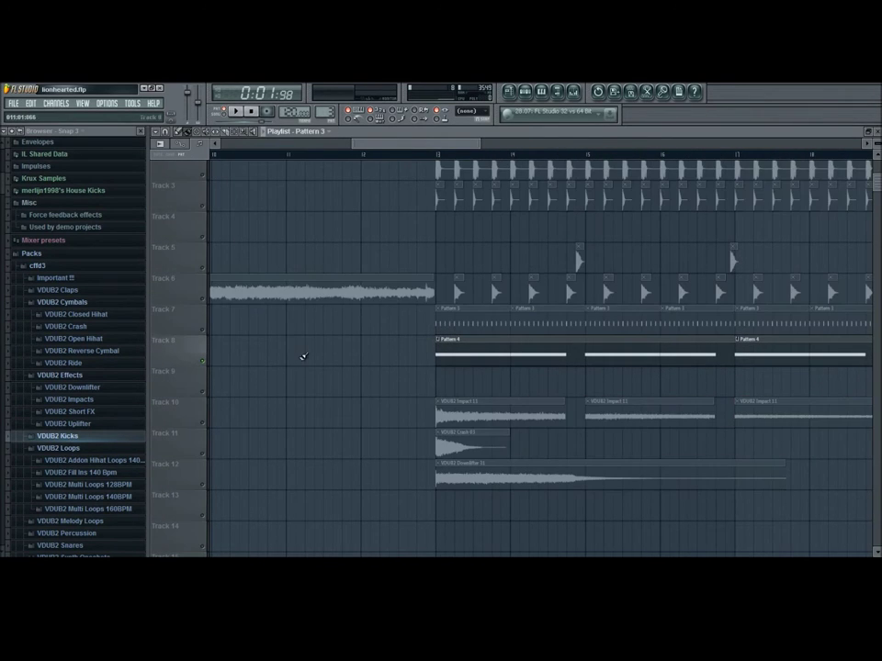
pyautogui.click(438, 156)
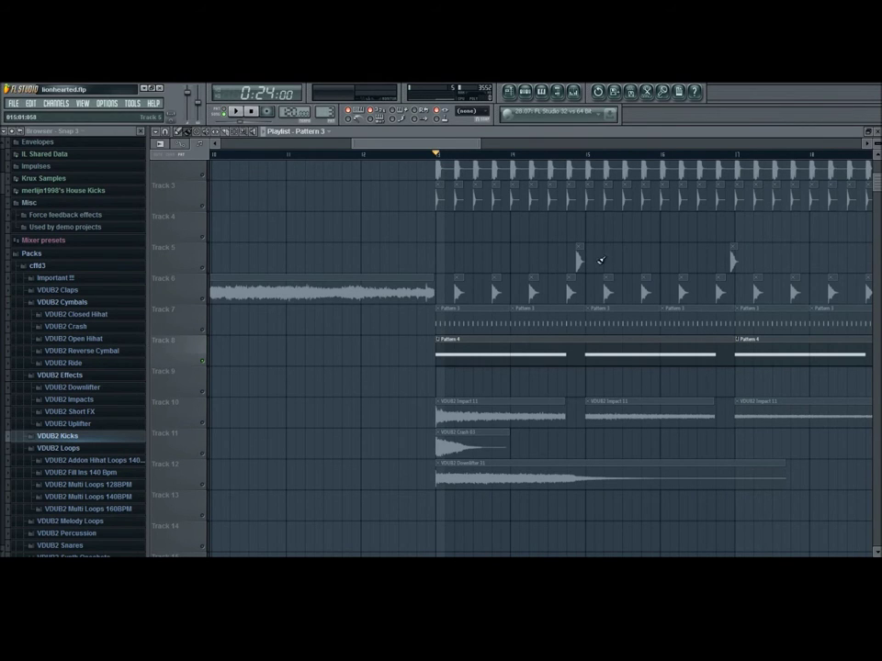
pyautogui.press('space')
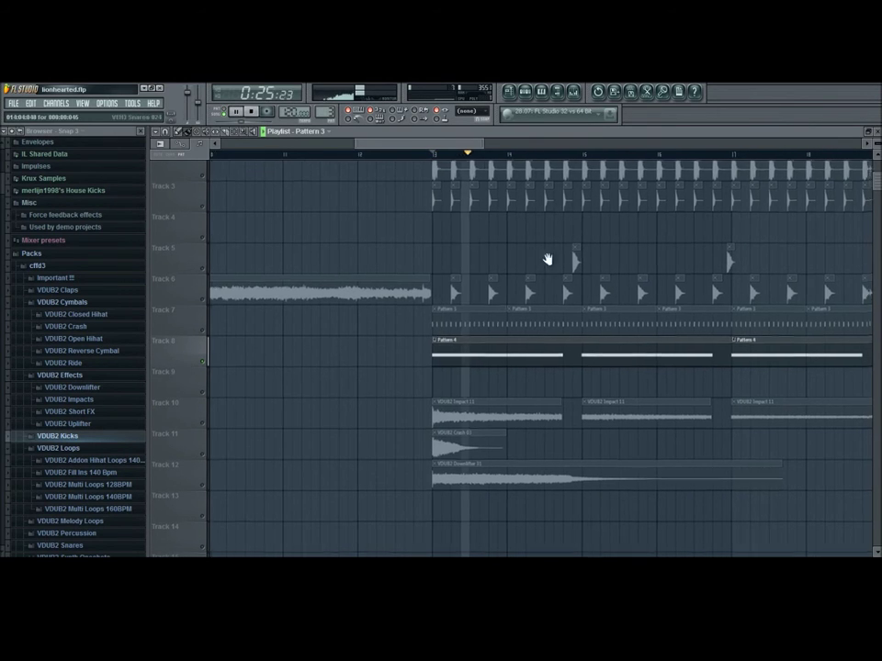
pyautogui.moveTo(474, 279)
pyautogui.mouseDown()
pyautogui.moveTo(445, 240)
pyautogui.moveTo(489, 279)
pyautogui.mouseUp()
pyautogui.press('space')
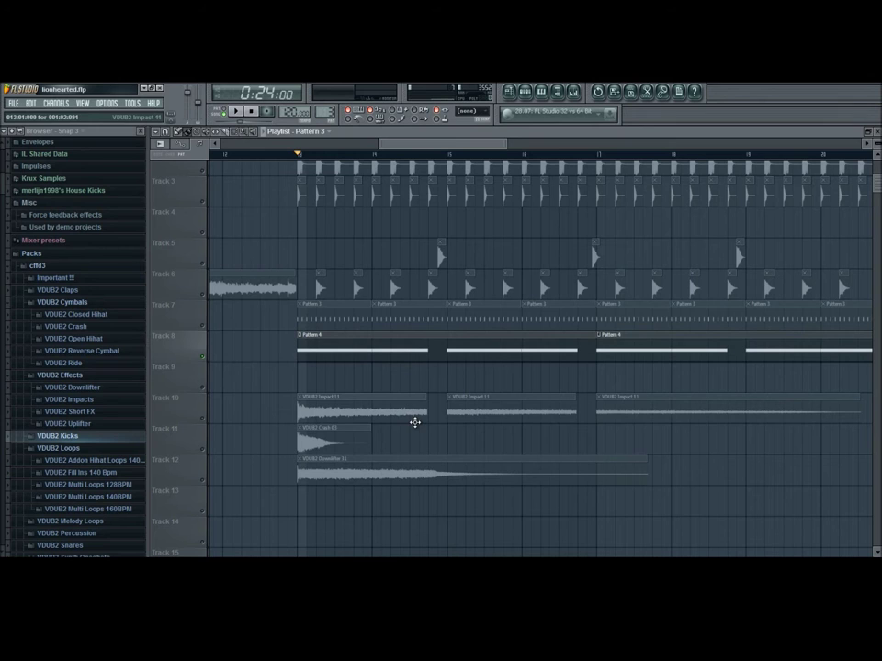
# Solo Track 10, and play and stop its VDUB2 Impact 11 clips from bar 13
pyautogui.moveTo(335, 379); pyautogui.dragTo(360, 357)
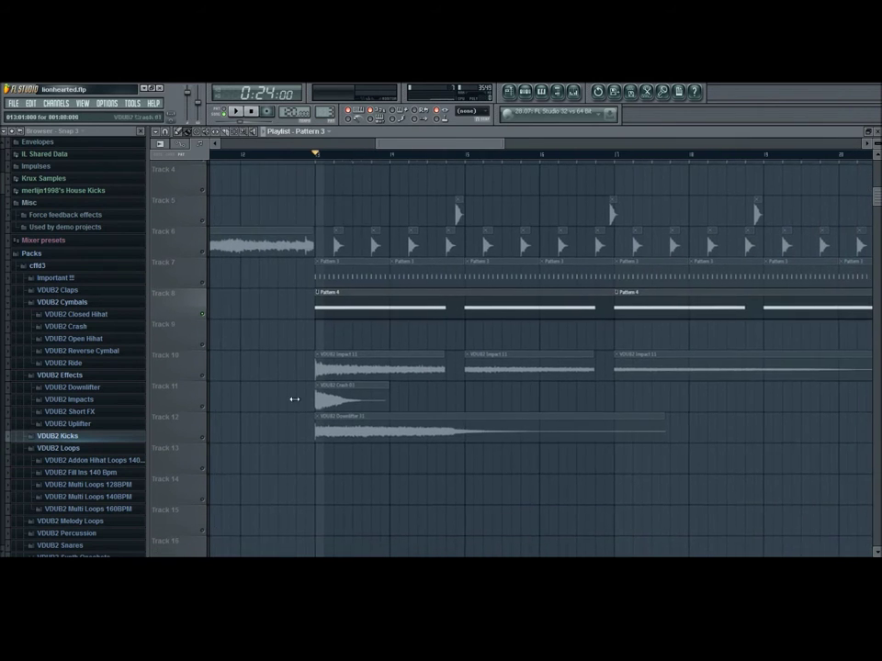
pyautogui.click(203, 378)
pyautogui.press('space')
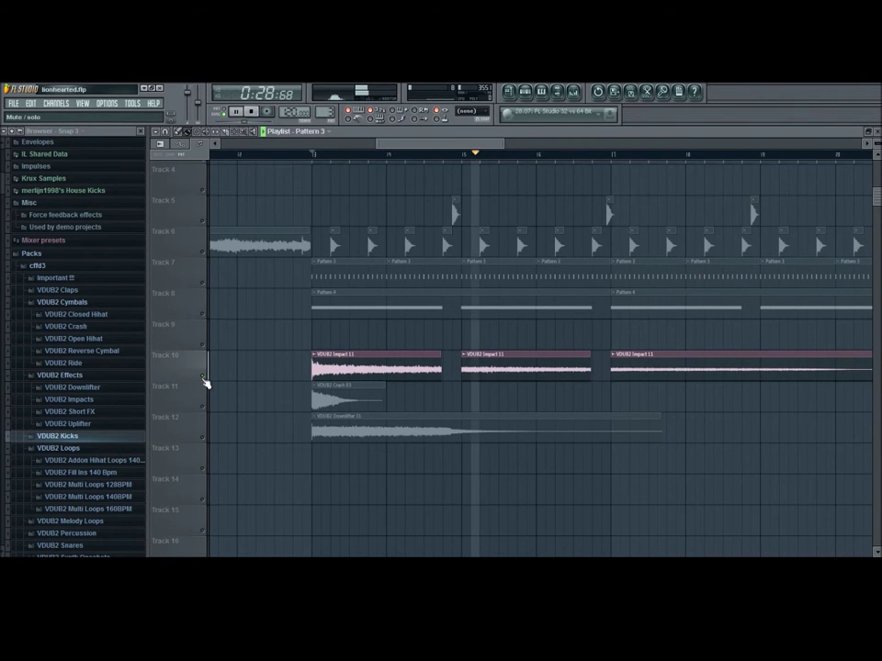
pyautogui.press('space')
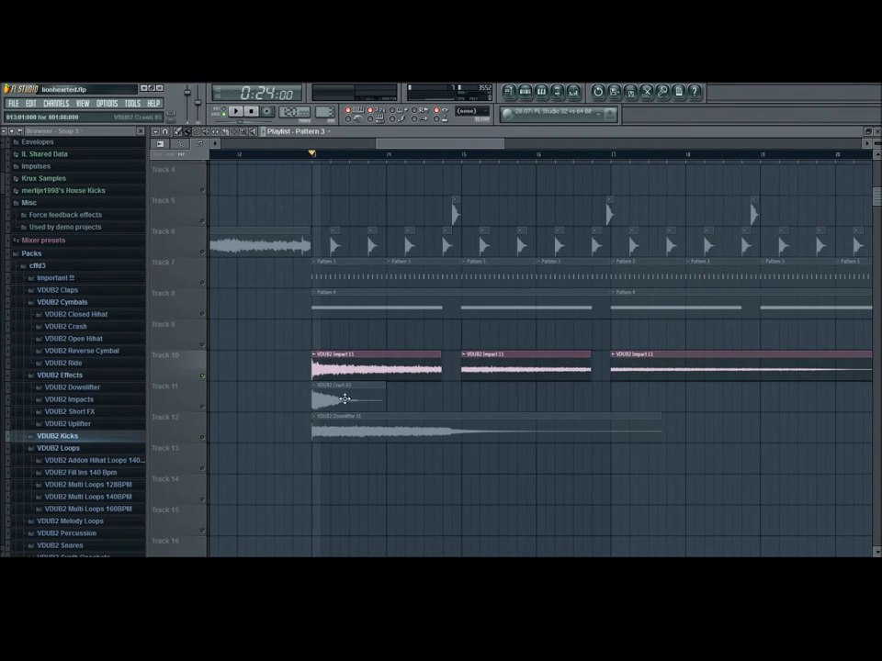
# Enable Tracks 11 and 12 alongside Track 10, and play the crash and downlifter with the impact from bar 13
pyautogui.click(204, 407)
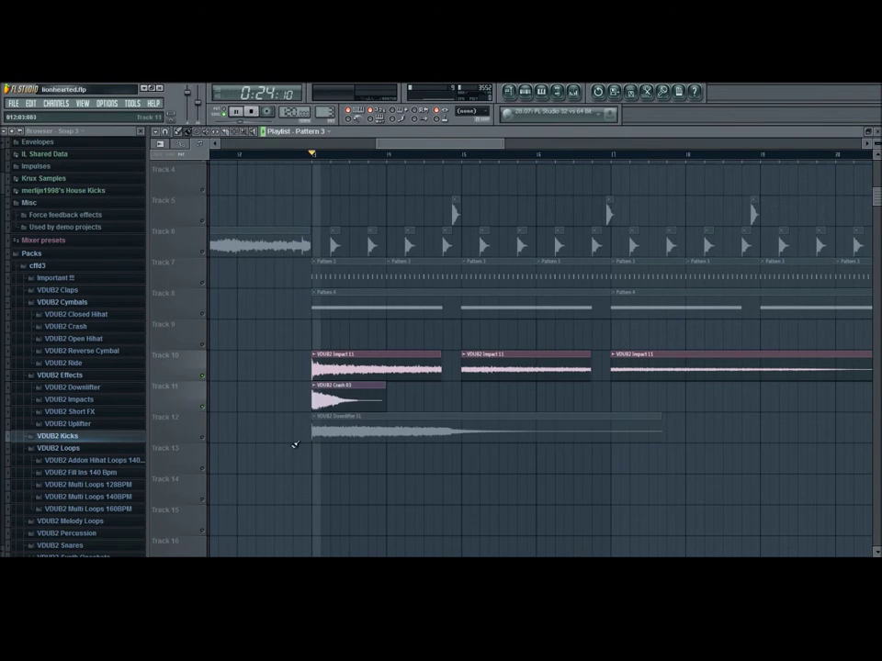
pyautogui.click(204, 438)
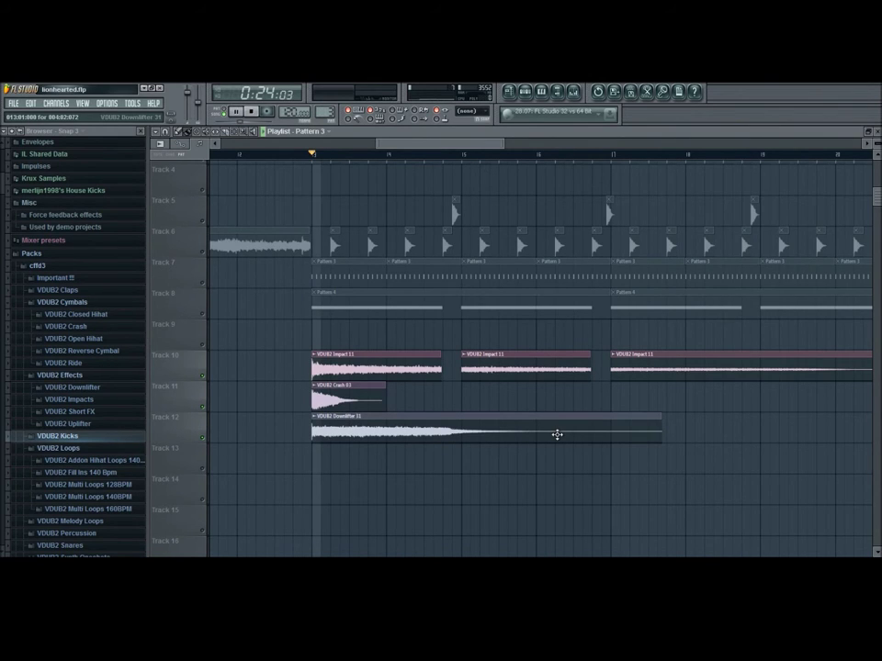
pyautogui.press('space')
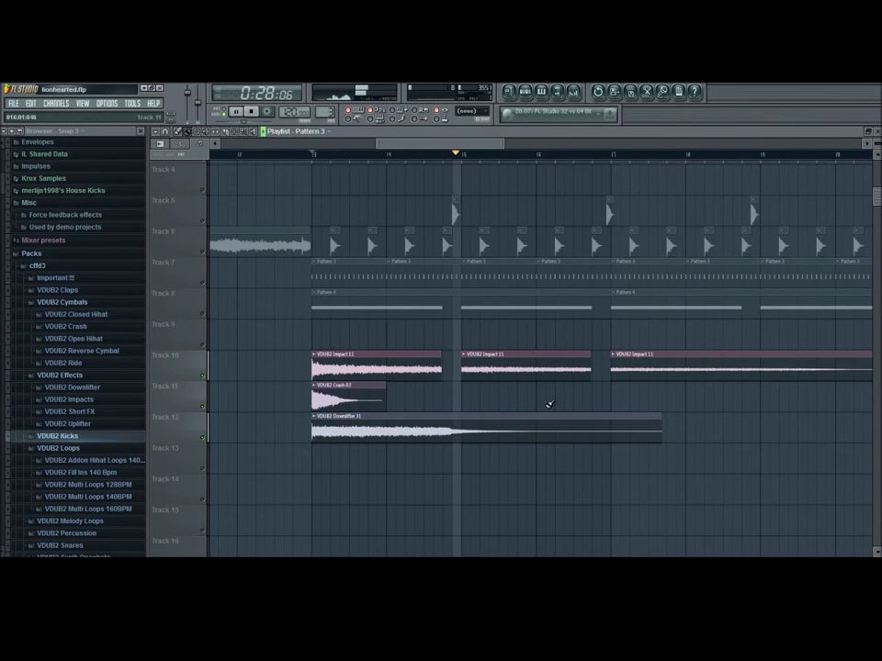
pyautogui.press('space')
# Solo Track 1 and release the solo so that every playlist track is enabled
pyautogui.scroll(-4, 542, 388)
pyautogui.moveTo(553, 309); pyautogui.dragTo(382, 252)
pyautogui.scroll(-1, 420, 426)
pyautogui.rightClick(436, 263)
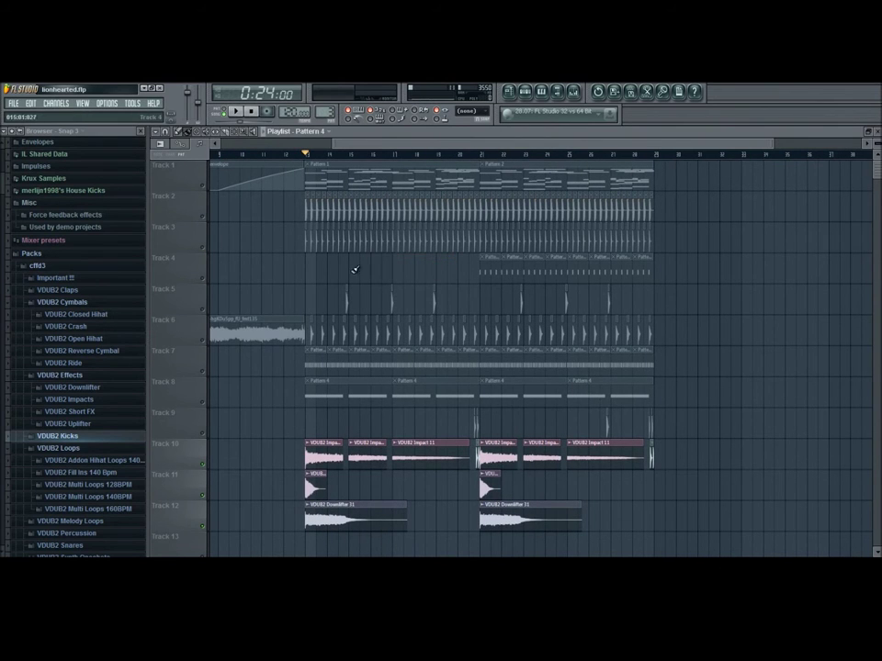
pyautogui.rightClick(203, 187)
pyautogui.rightClick(203, 186)
# Open the Pattern 1 clip's Sylenth1 notes in the piano roll and display the pattern's step sequencer
pyautogui.moveTo(360, 144)
pyautogui.mouseDown()
pyautogui.moveTo(326, 145)
pyautogui.moveTo(351, 145)
pyautogui.mouseUp()
pyautogui.doubleClick(350, 174)
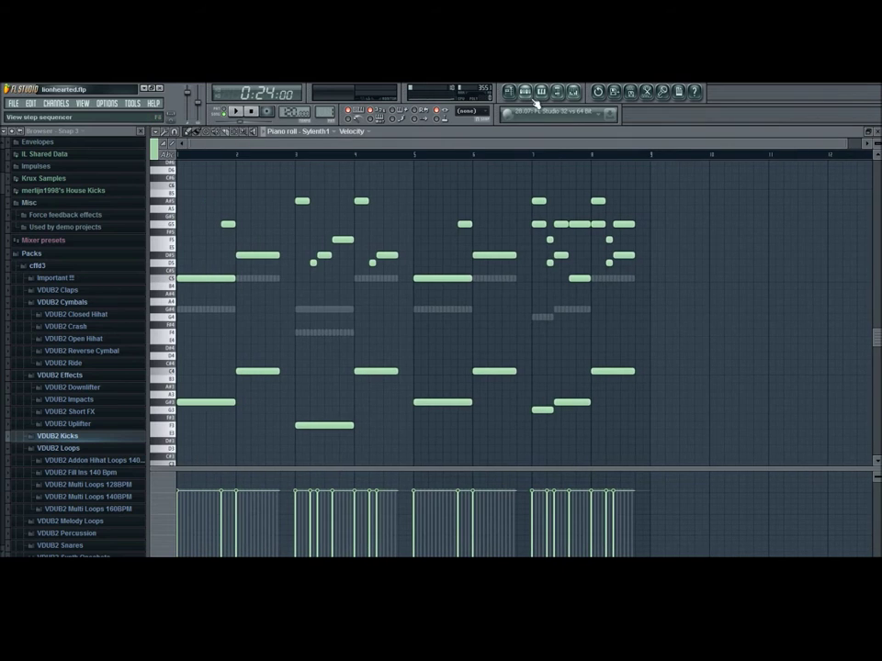
pyautogui.click(528, 94)
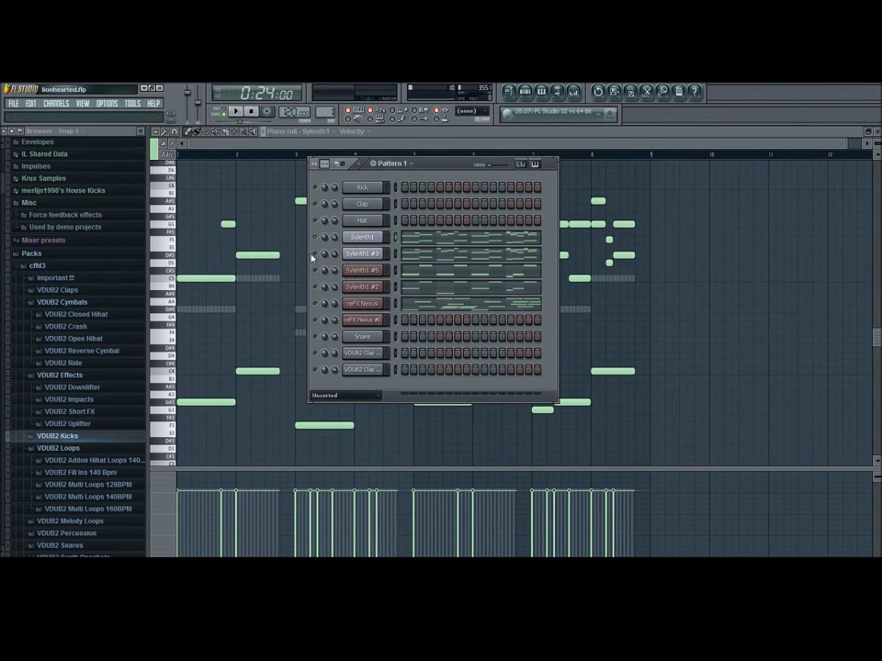
# Leave only Sylenth1 and Sylenth1 #3 enabled in Pattern 1, and inspect the synth settings of both channels
pyautogui.click(367, 238)
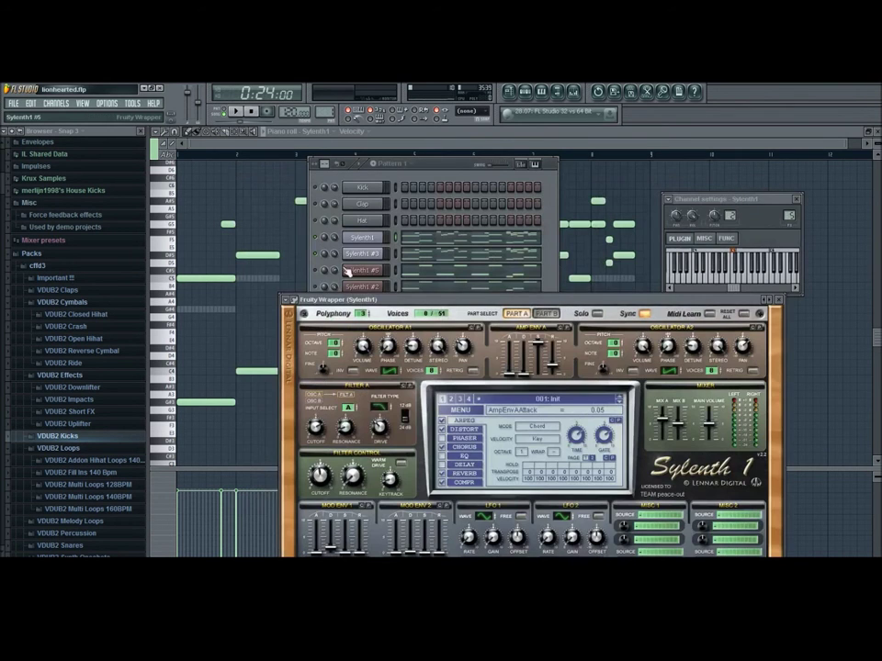
pyautogui.click(351, 271)
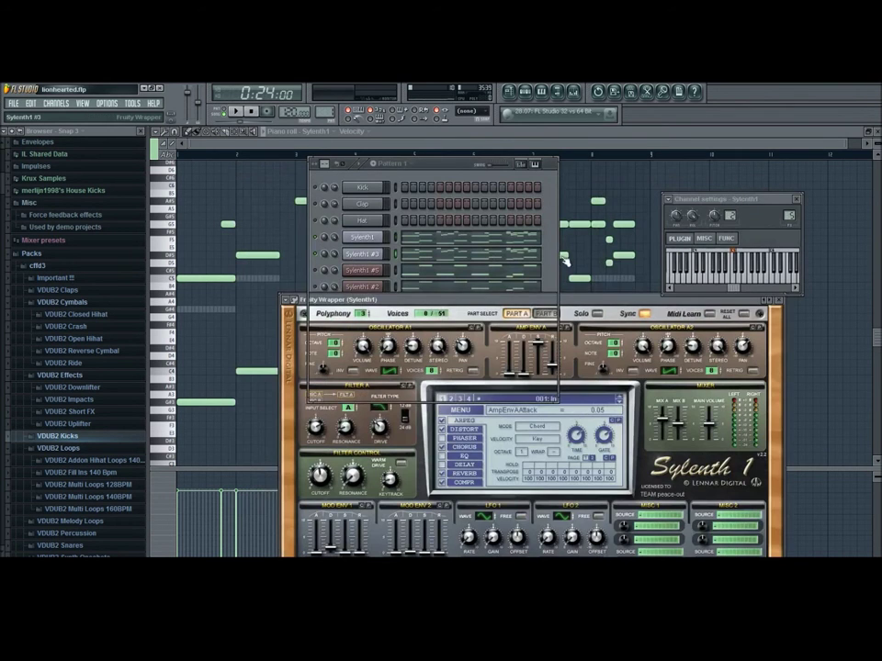
pyautogui.click(362, 254)
pyautogui.click(492, 290)
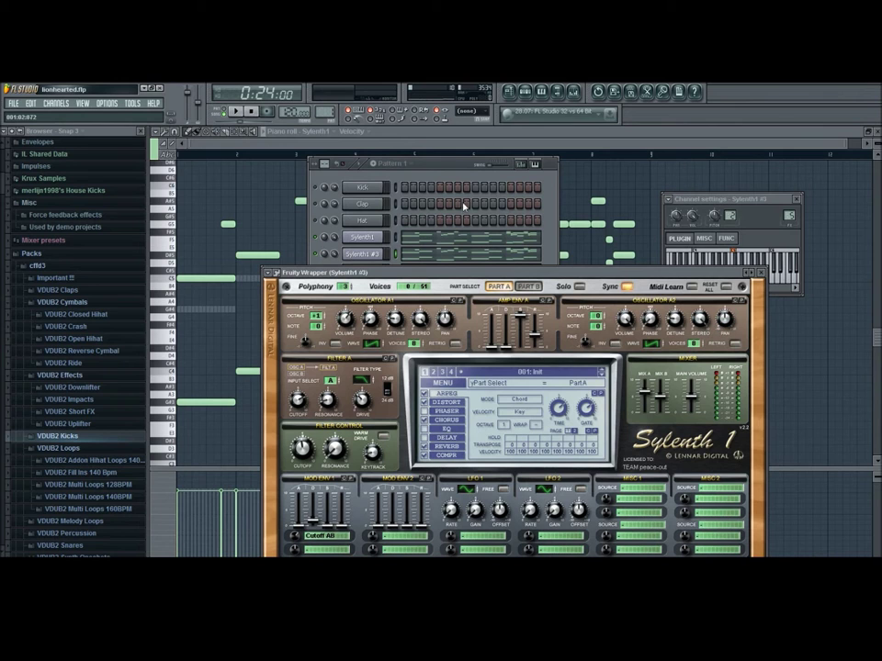
pyautogui.click(426, 192)
pyautogui.click(362, 237)
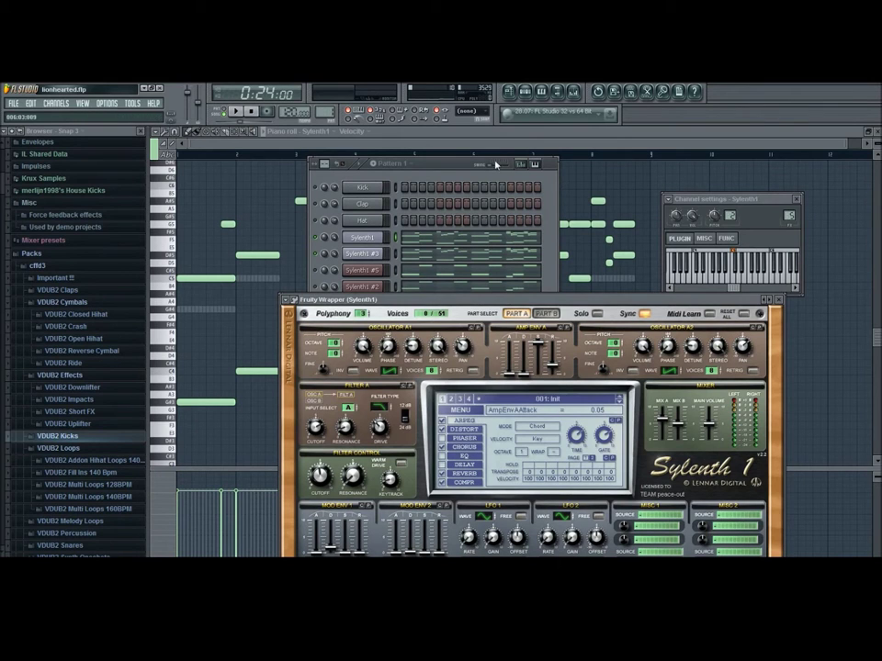
# Bring the Pattern 1 step sequencer forward, and play and stop the Sylenth1 and Sylenth1 #3 melody layers
pyautogui.click(460, 244)
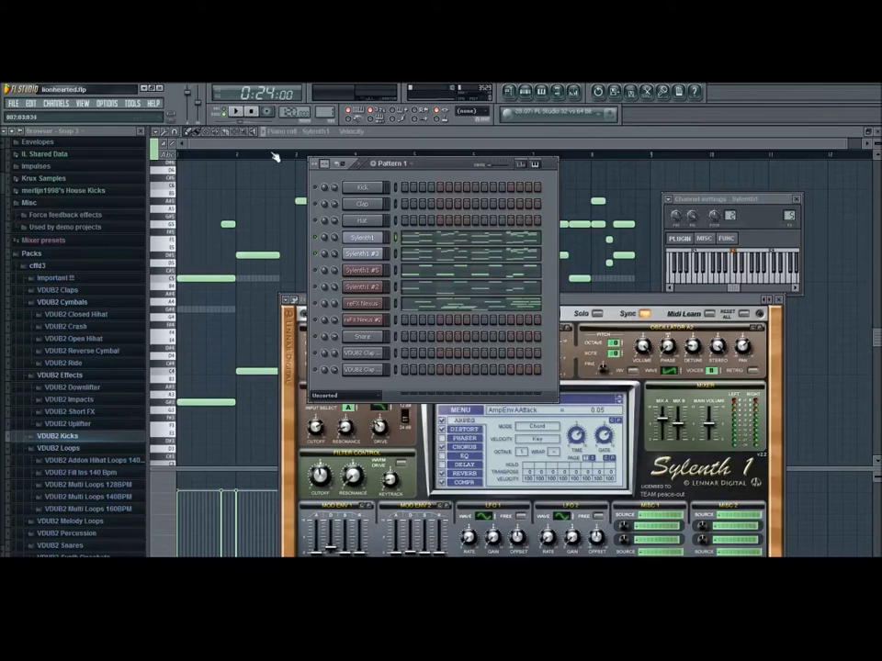
pyautogui.click(236, 111)
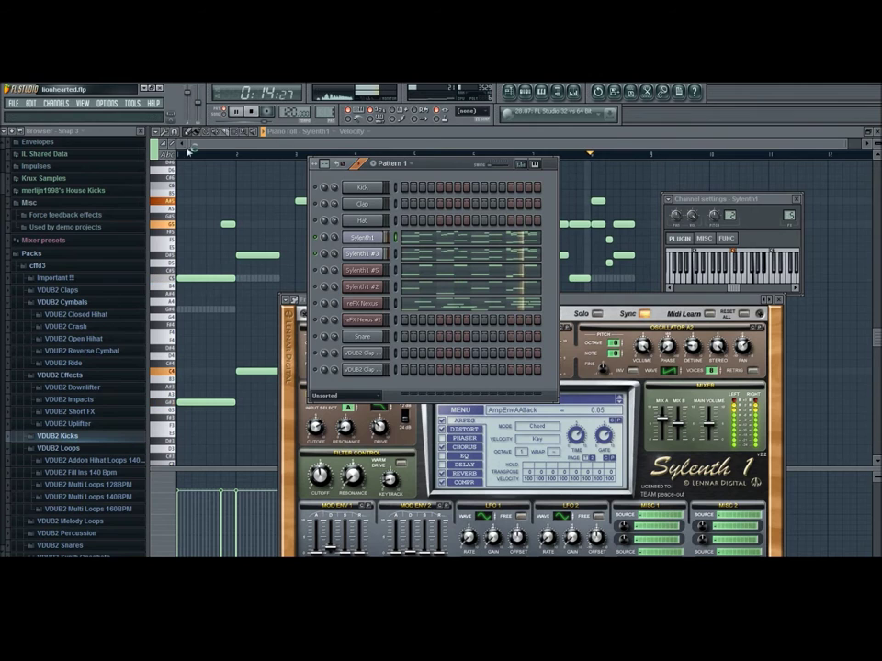
pyautogui.press('space')
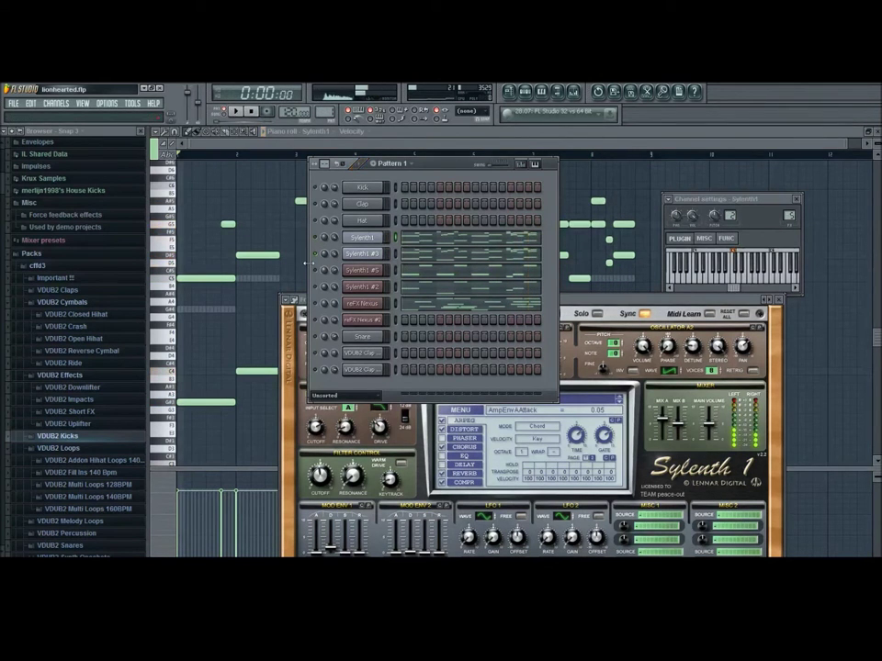
# Open Sylenth1 #3's notes in the piano roll and examine the melody and chord notes closely
pyautogui.click(508, 254)
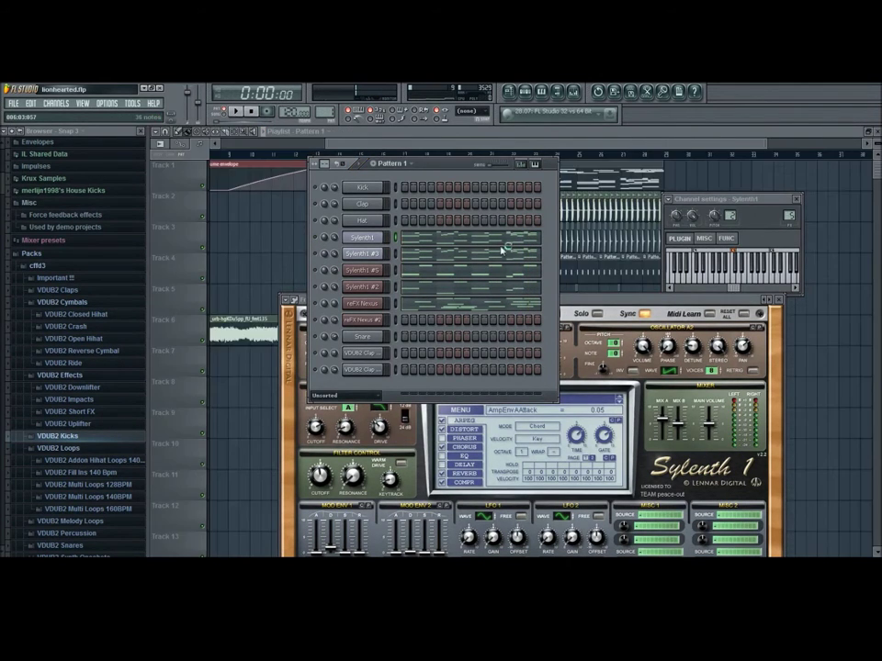
pyautogui.moveTo(399, 230); pyautogui.dragTo(460, 257)
pyautogui.scroll(-5, 504, 272)
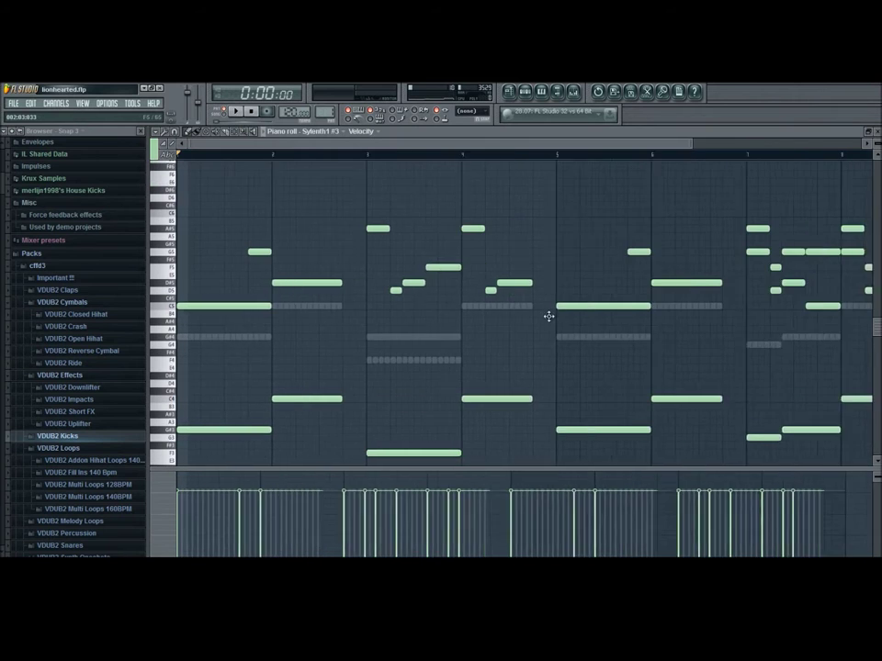
pyautogui.moveTo(550, 317); pyautogui.dragTo(539, 344)
# Return to the playlist and Pattern 1's step sequencer, solo Sylenth1 #5, and play and stop its part
pyautogui.click(508, 92)
pyautogui.click(526, 93)
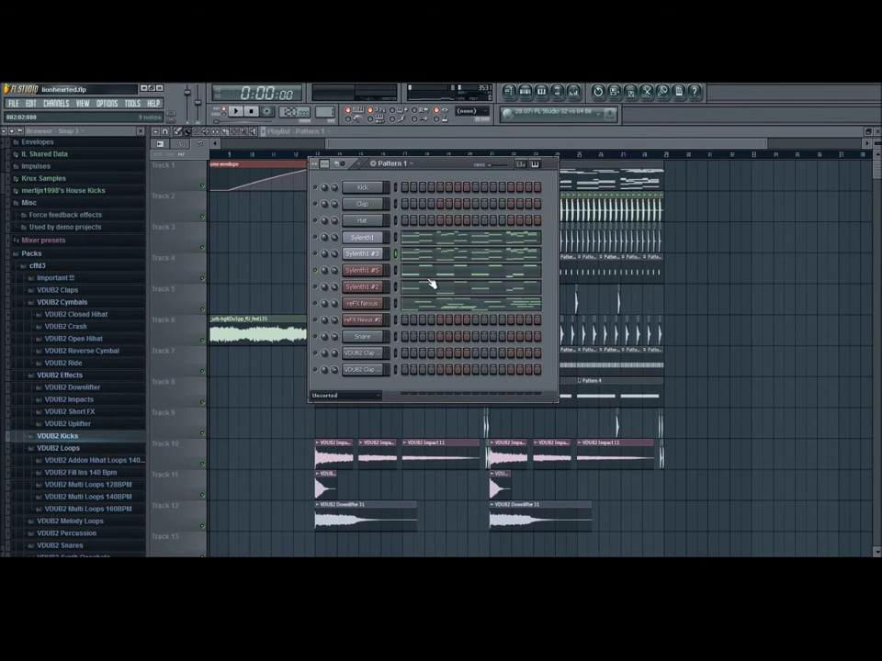
pyautogui.press('space')
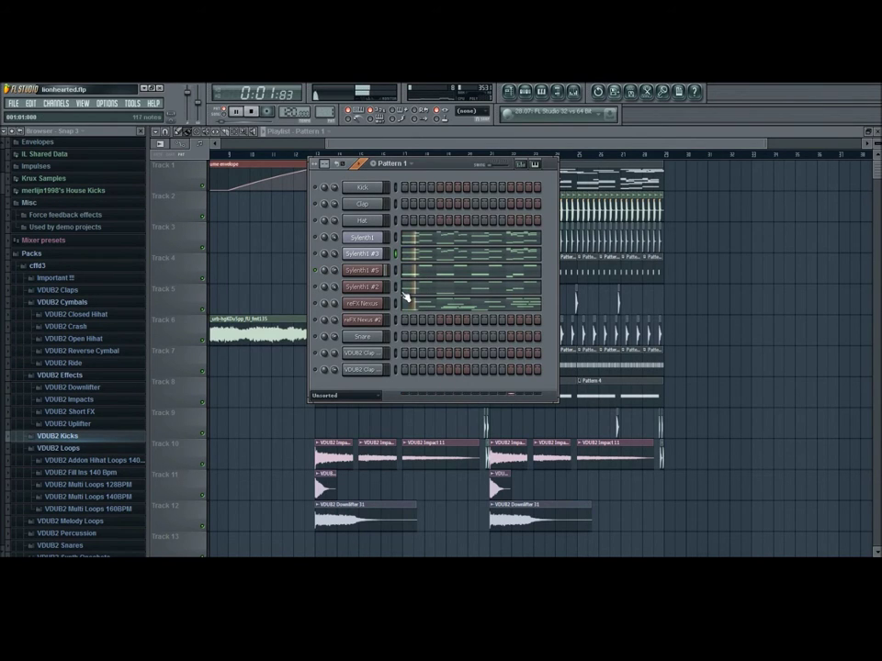
pyautogui.press('space')
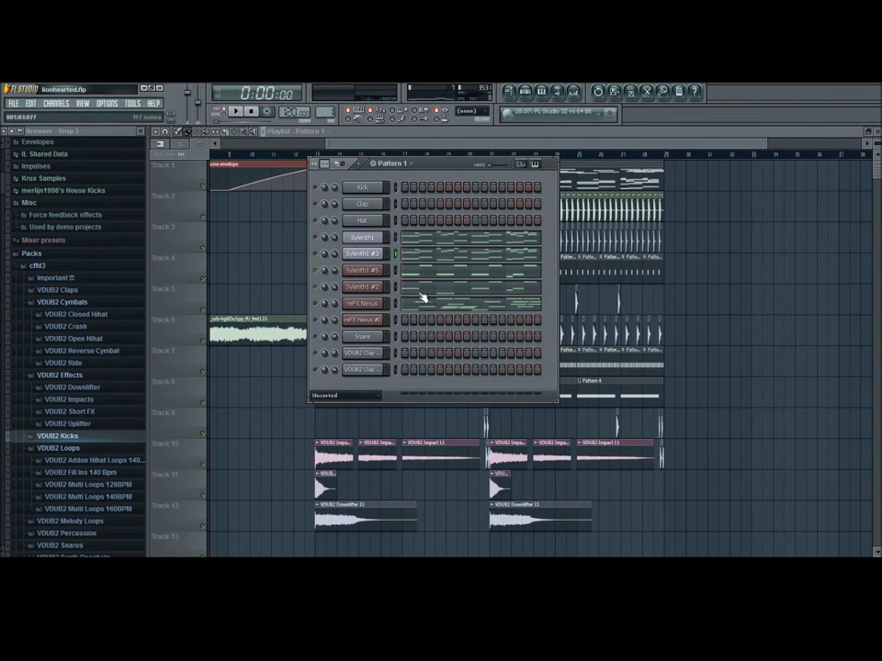
# Play Sylenth1 #2 together with Sylenth1 #5, view the Sylenth1 #2 synth settings, close them and stop playback
pyautogui.press('space')
pyautogui.click(362, 286)
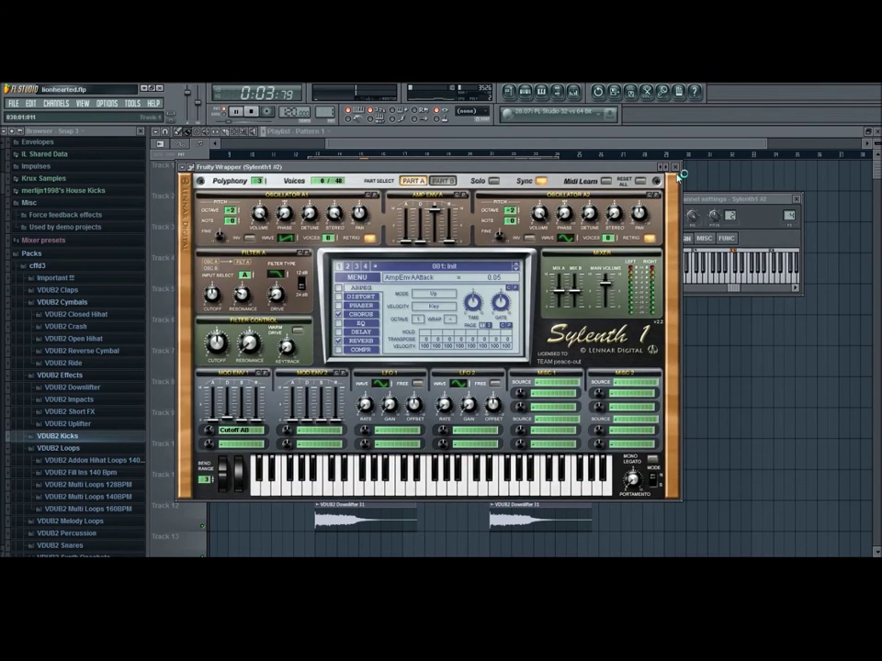
pyautogui.click(676, 167)
pyautogui.press('space')
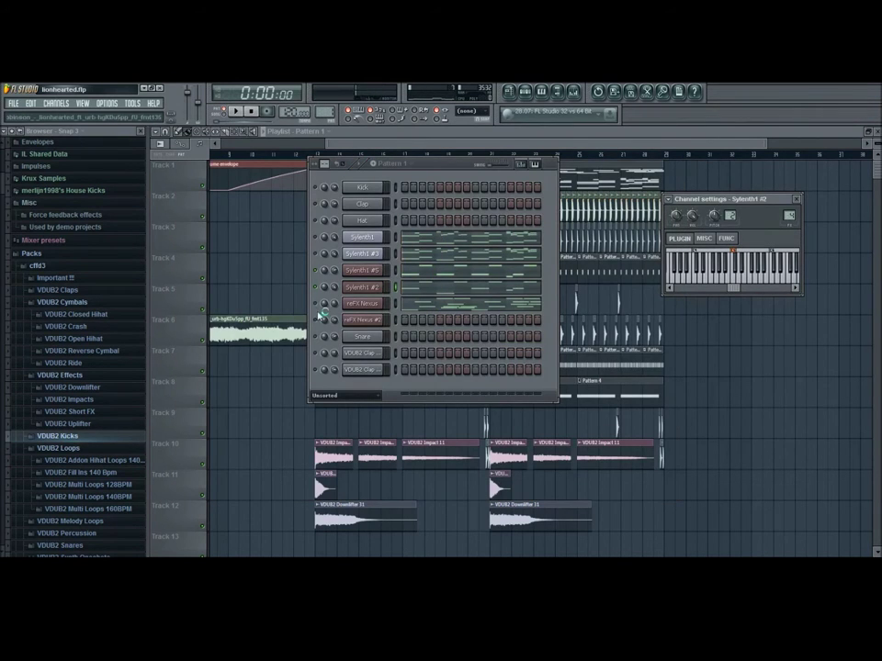
# Solo the reFX Nexus channel, select the PN Dancepiano 2k7 preset in its plugin, and close the plugin window
pyautogui.click(315, 304)
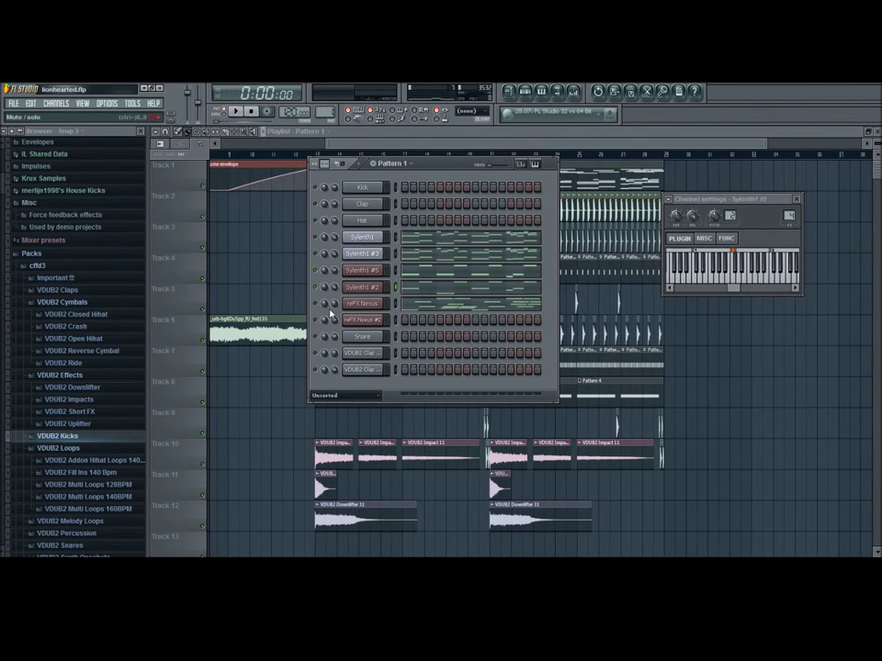
pyautogui.click(366, 304)
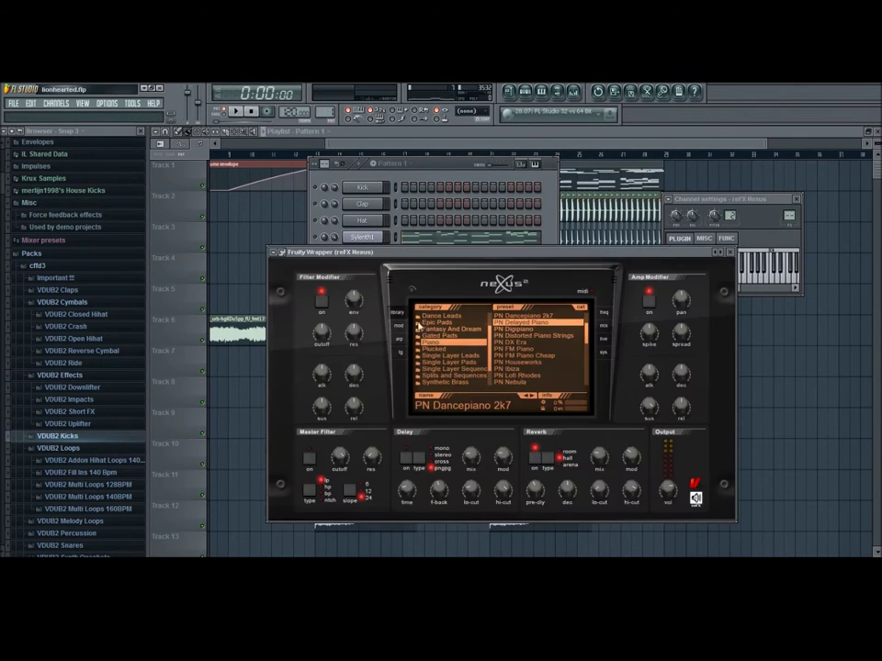
pyautogui.moveTo(493, 260); pyautogui.dragTo(487, 230)
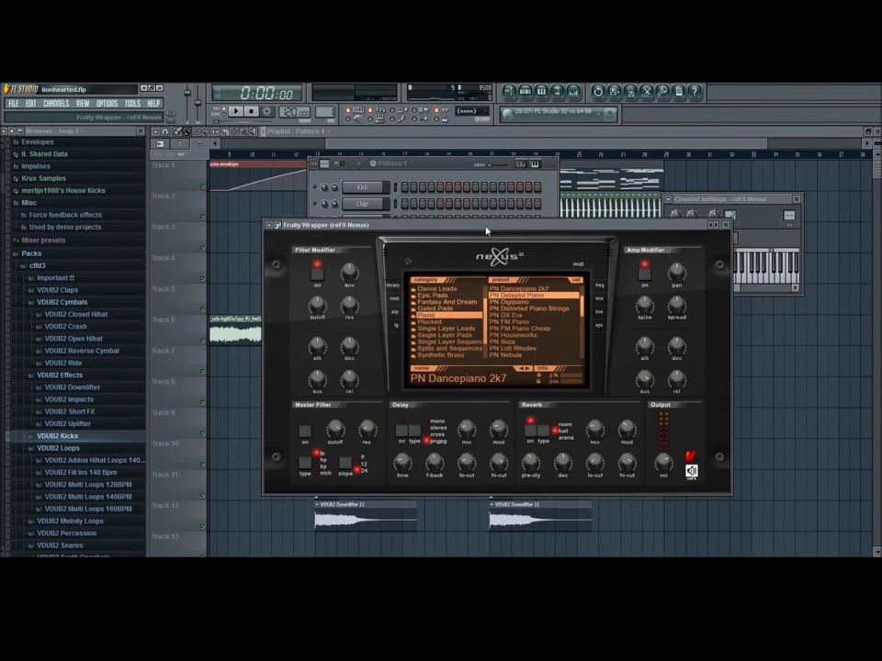
pyautogui.click(522, 290)
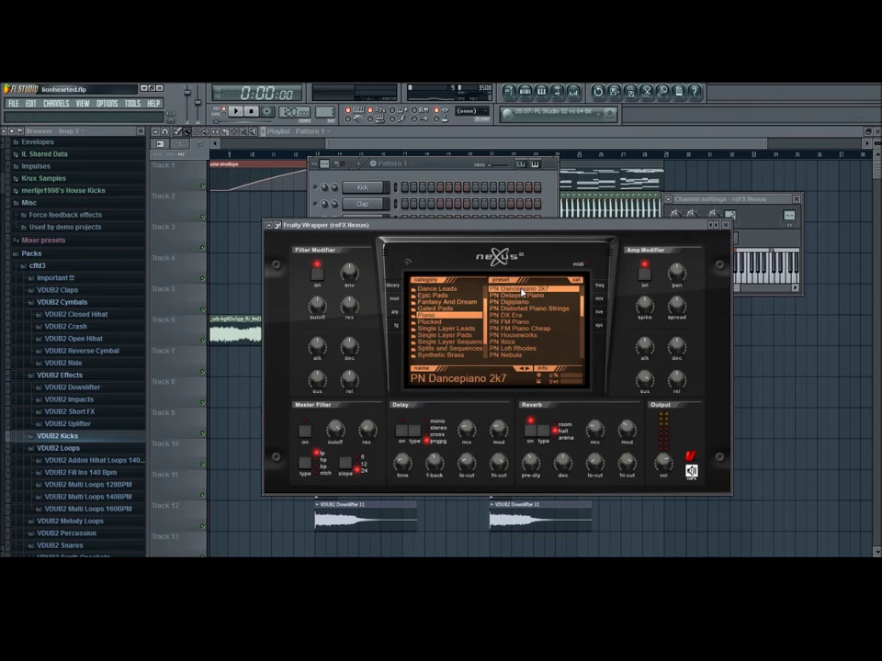
pyautogui.click(724, 224)
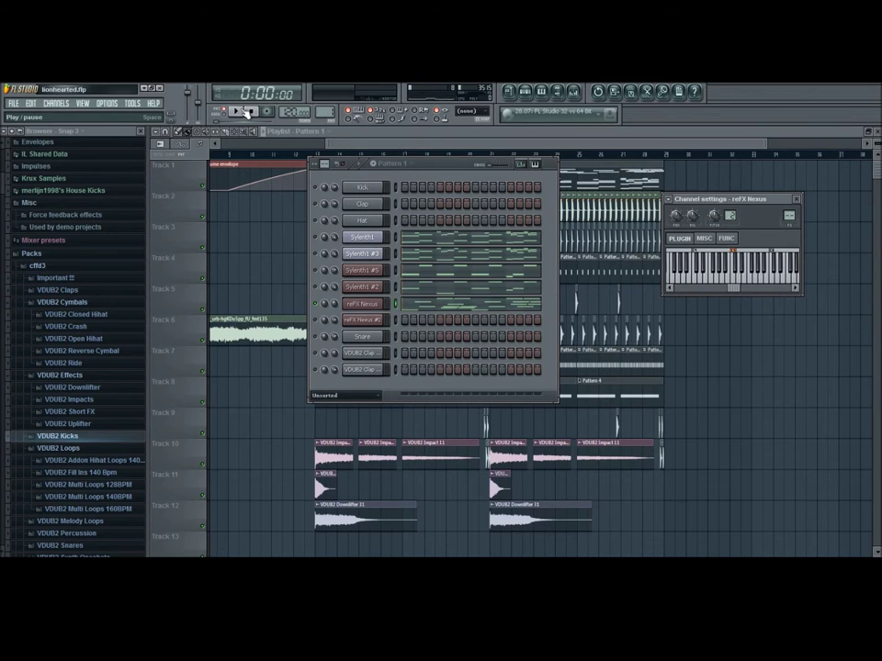
# Audition the reFX Nexus part, and play and stop Pattern 2 from its step sequencer
pyautogui.click(245, 112)
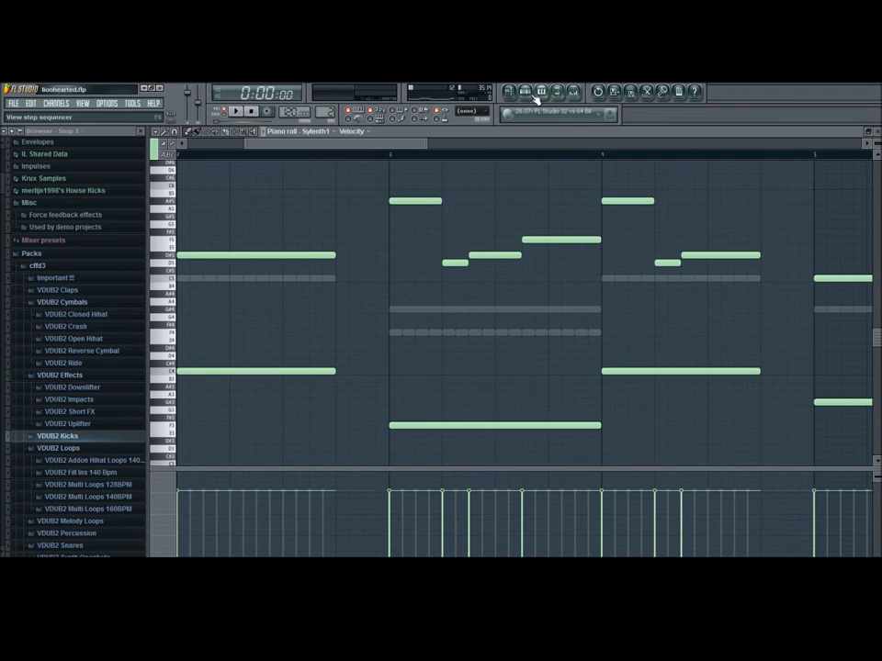
pyautogui.press('F6')
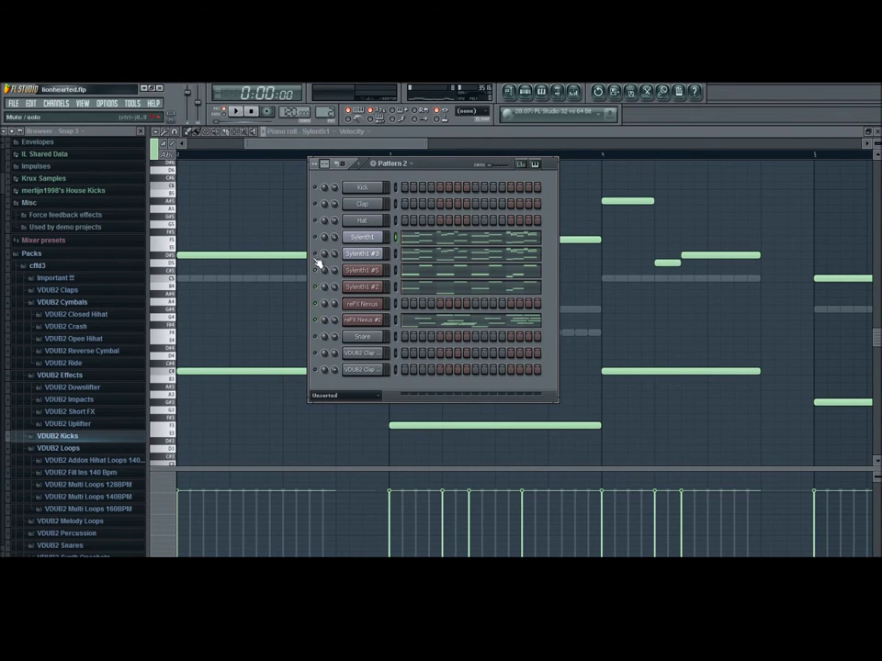
pyautogui.press('space')
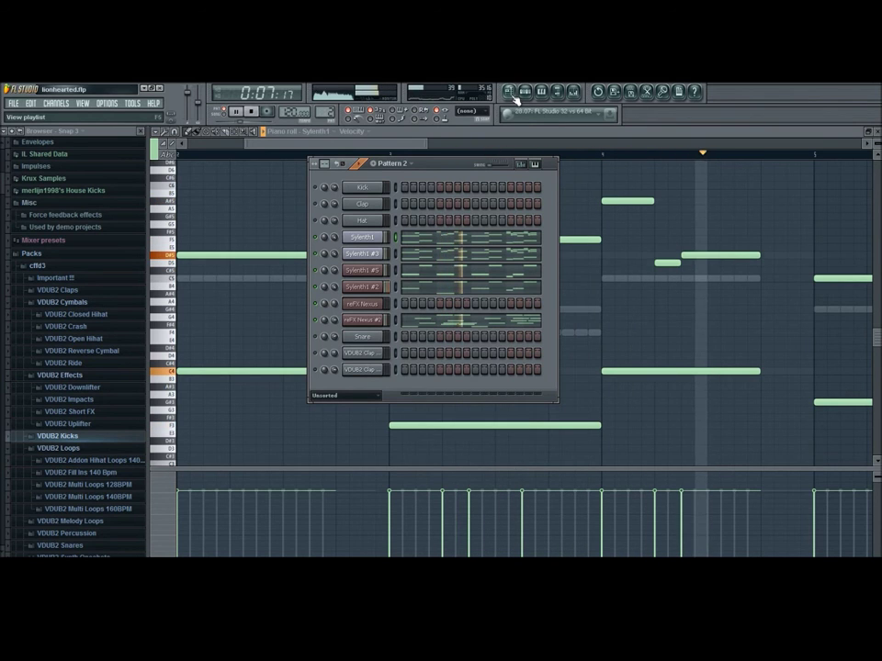
pyautogui.press('space')
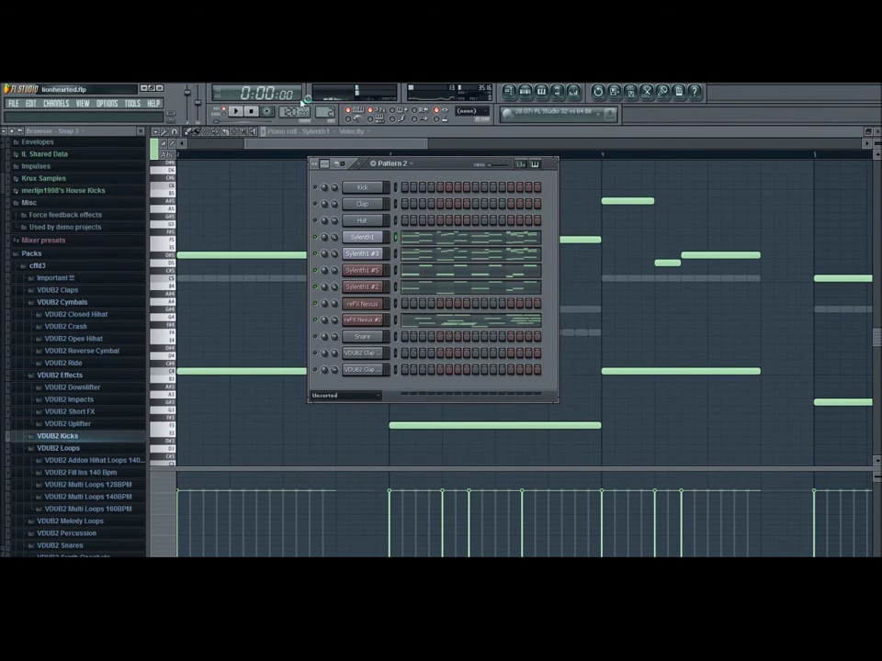
# Examine Pattern 2's clip in the playlist and its Sylenth1 notes in the piano roll
pyautogui.moveTo(331, 144); pyautogui.dragTo(628, 87)
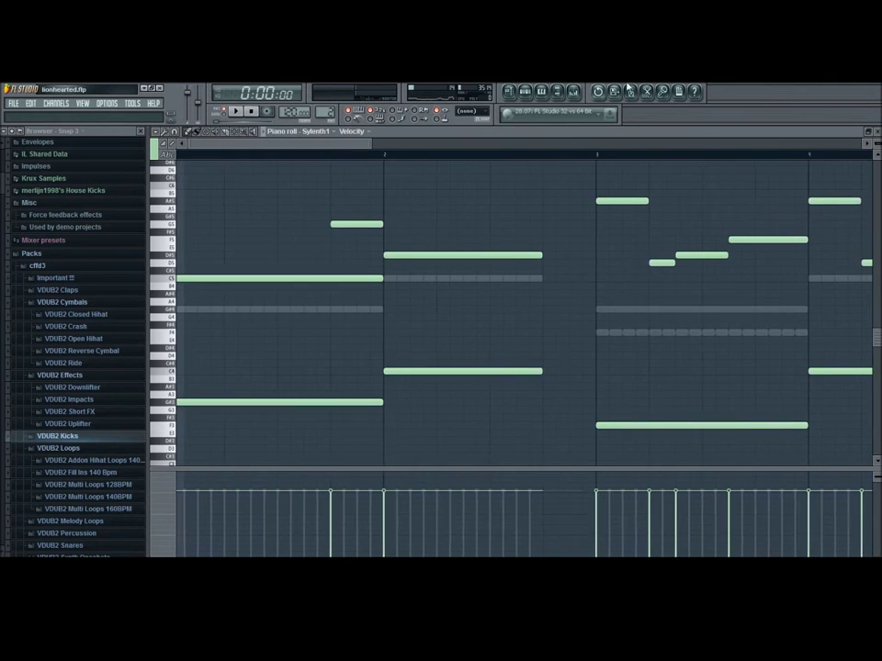
pyautogui.click(525, 91)
pyautogui.click(509, 92)
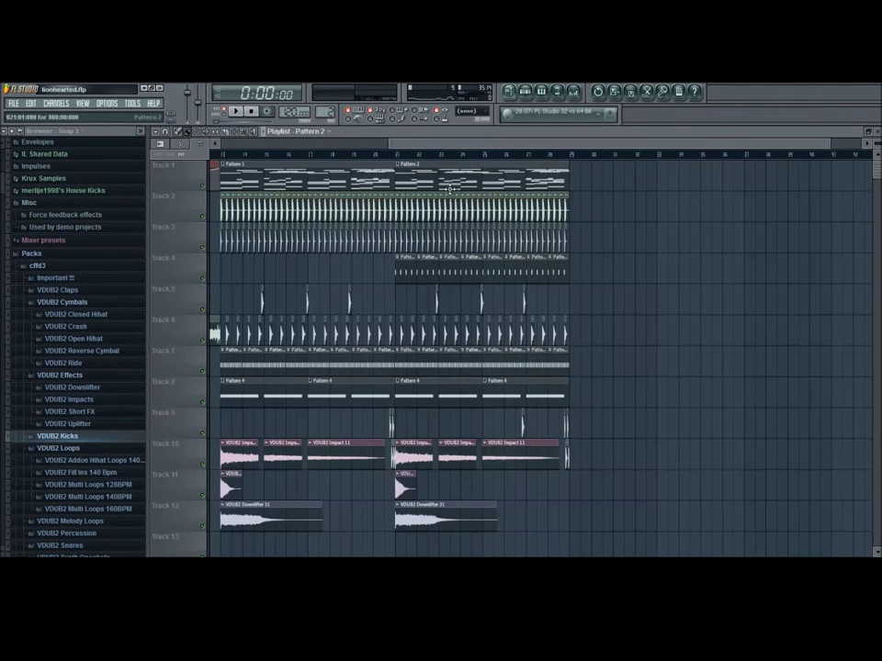
pyautogui.moveTo(469, 147); pyautogui.dragTo(450, 181)
pyautogui.click(542, 92)
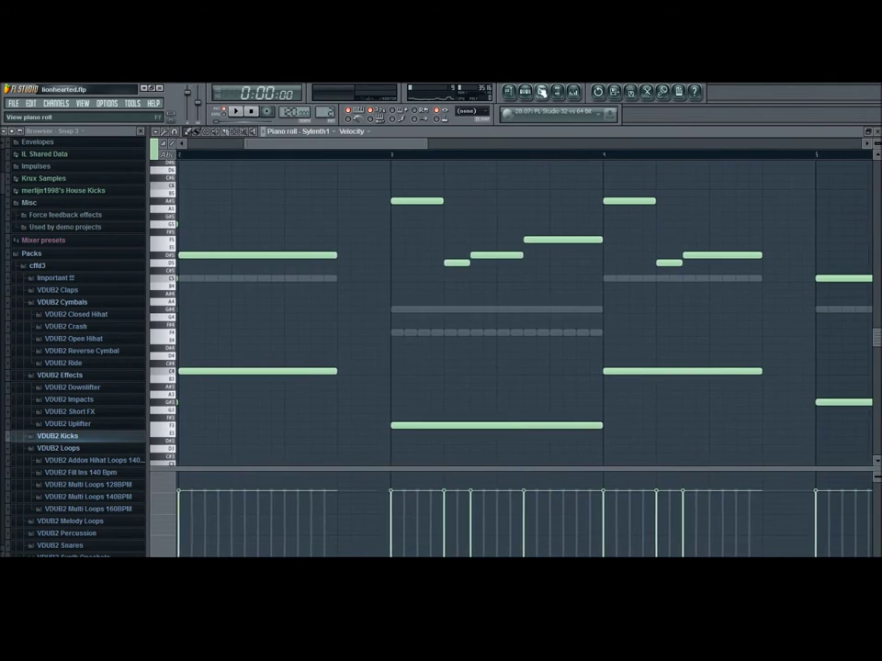
pyautogui.click(525, 92)
# View the Sylenth1 and Sylenth1 #3 synth settings in Pattern 2, and return to the playlist with the step sequencer
pyautogui.click(364, 253)
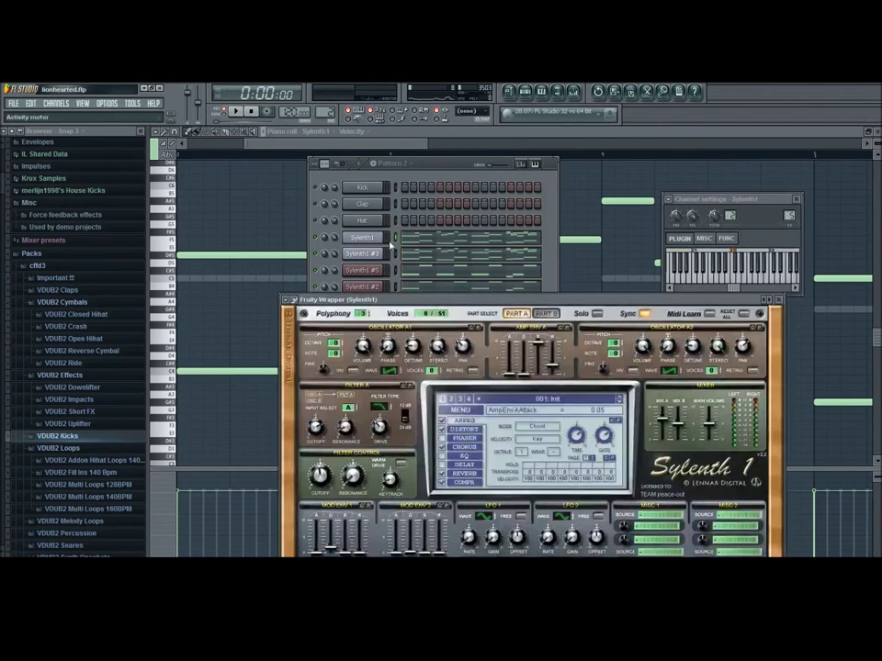
pyautogui.click(367, 239)
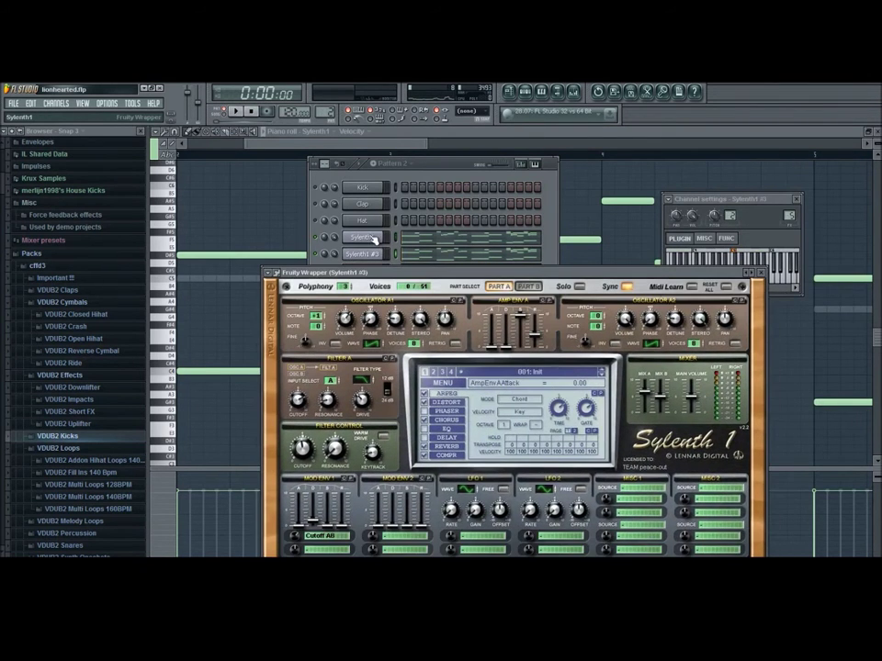
pyautogui.click(363, 220)
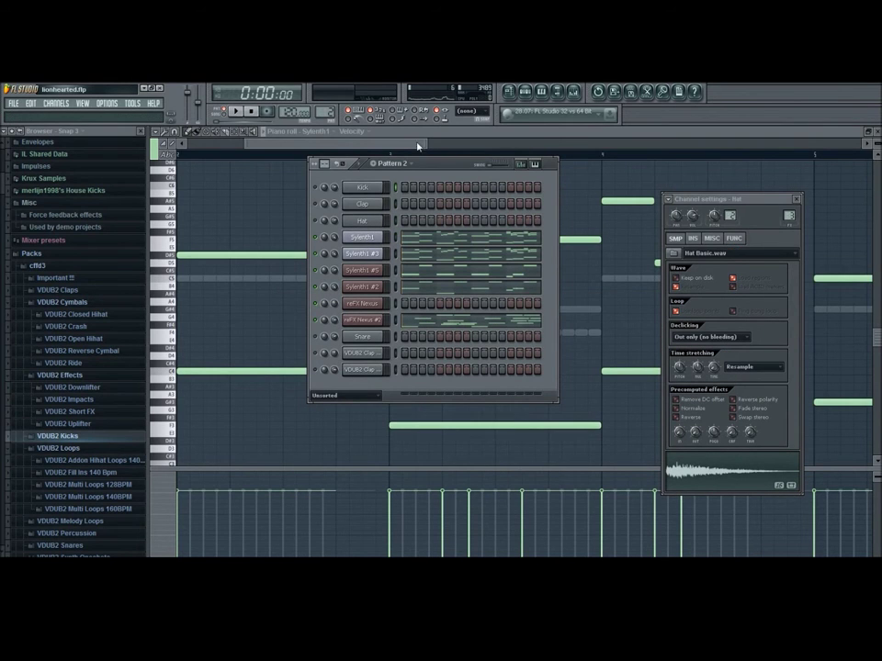
pyautogui.moveTo(417, 146); pyautogui.dragTo(360, 146)
pyautogui.click(527, 93)
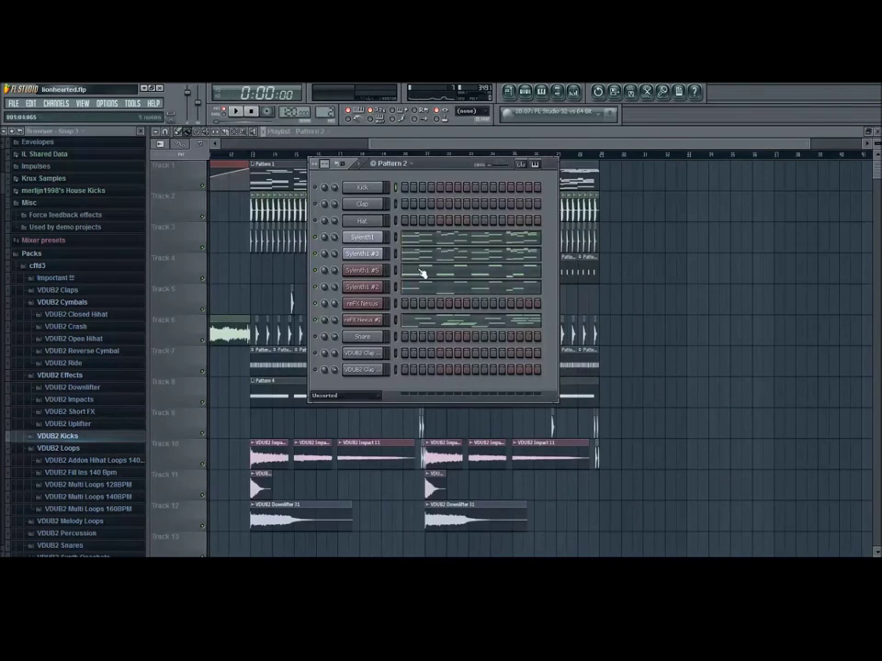
# Open the Sylenth1 channel's synth window, bring it fully into view, and close it again
pyautogui.click(361, 238)
pyautogui.moveTo(547, 306); pyautogui.dragTo(503, 177)
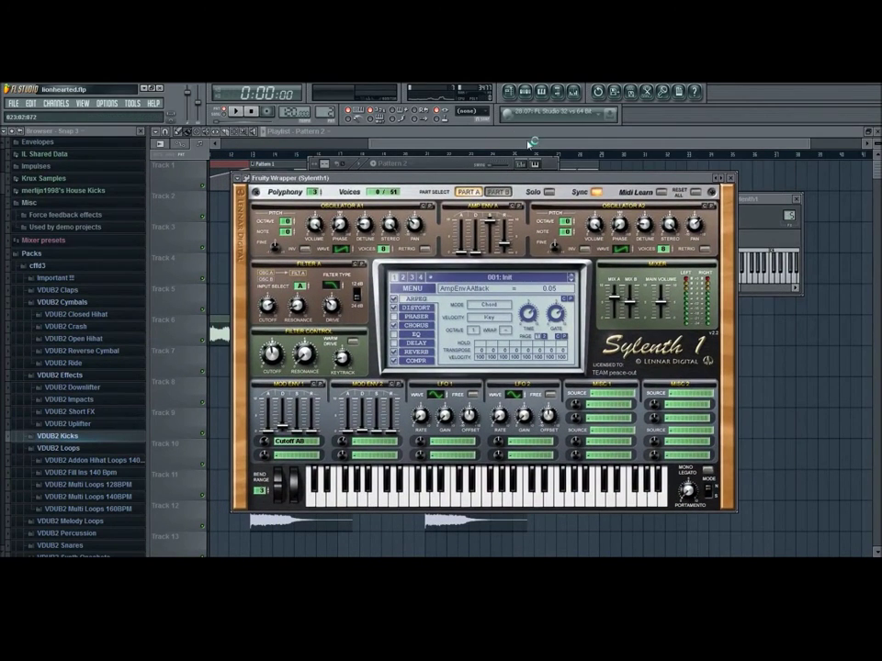
pyautogui.click(524, 91)
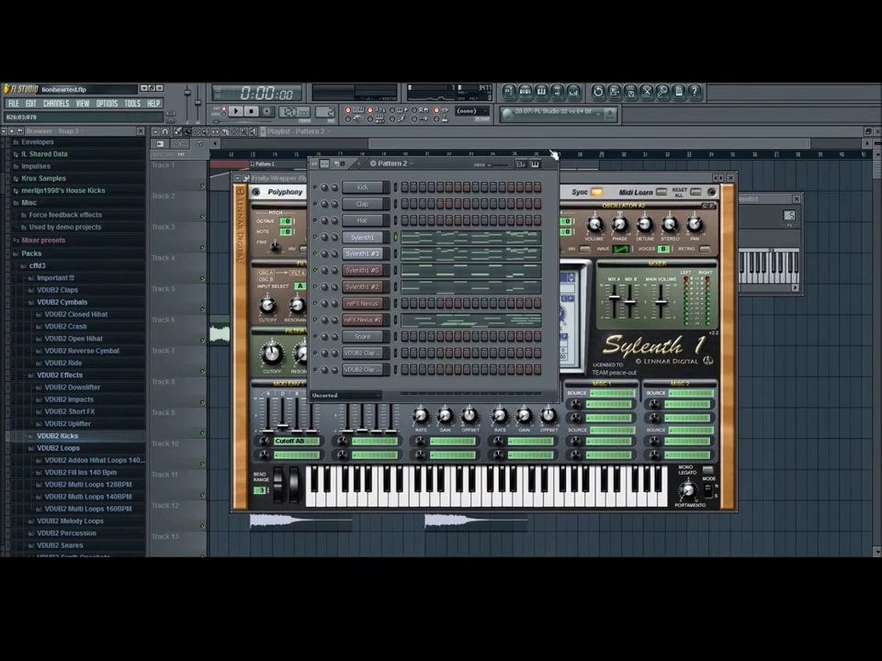
pyautogui.click(509, 91)
pyautogui.click(524, 91)
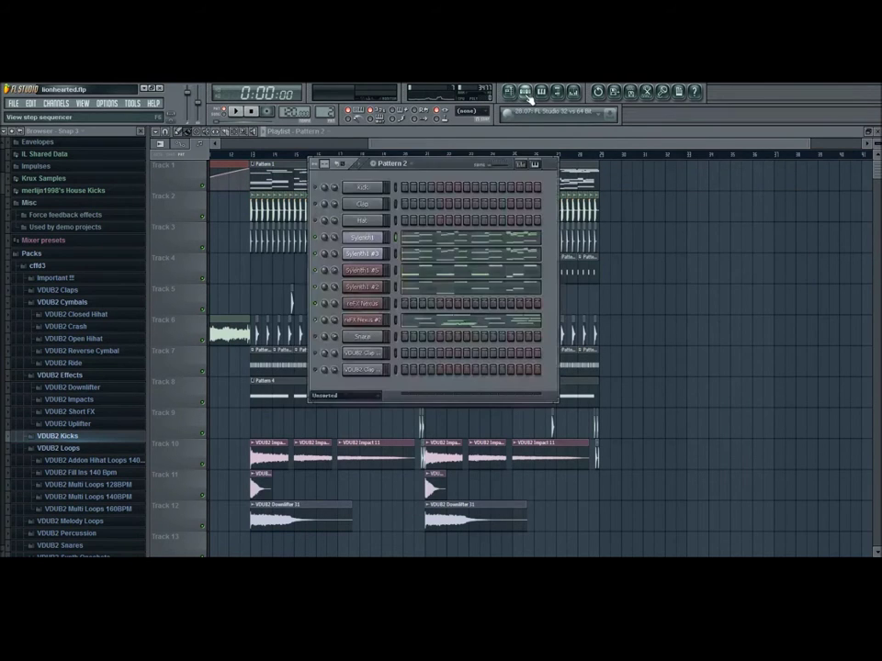
# Play the song from bar 13, and open Pattern 1's Sylenth1 notes in the piano roll
pyautogui.moveTo(421, 144); pyautogui.dragTo(366, 160)
pyautogui.click(337, 155)
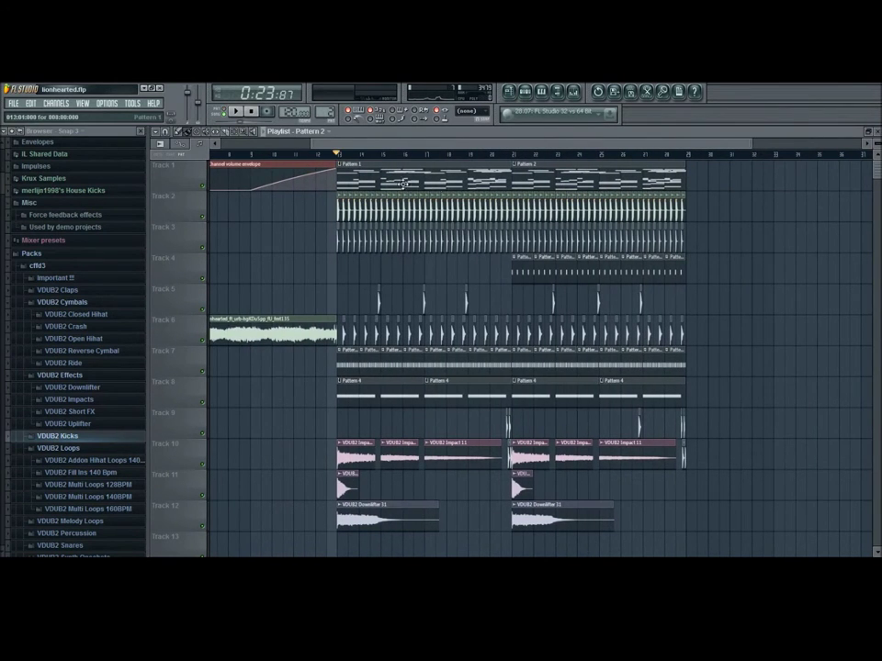
pyautogui.moveTo(460, 144); pyautogui.dragTo(469, 147)
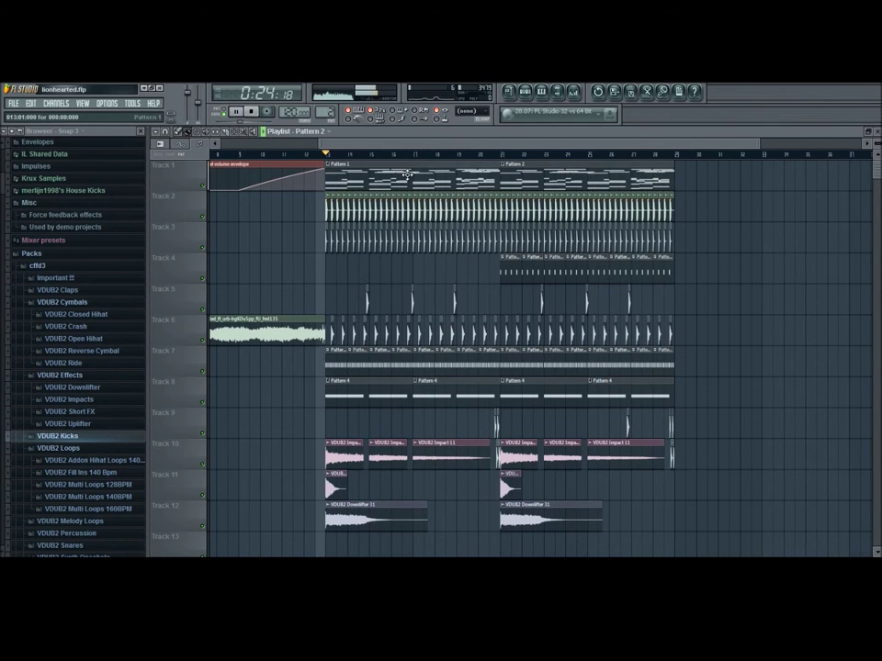
pyautogui.doubleClick(405, 169)
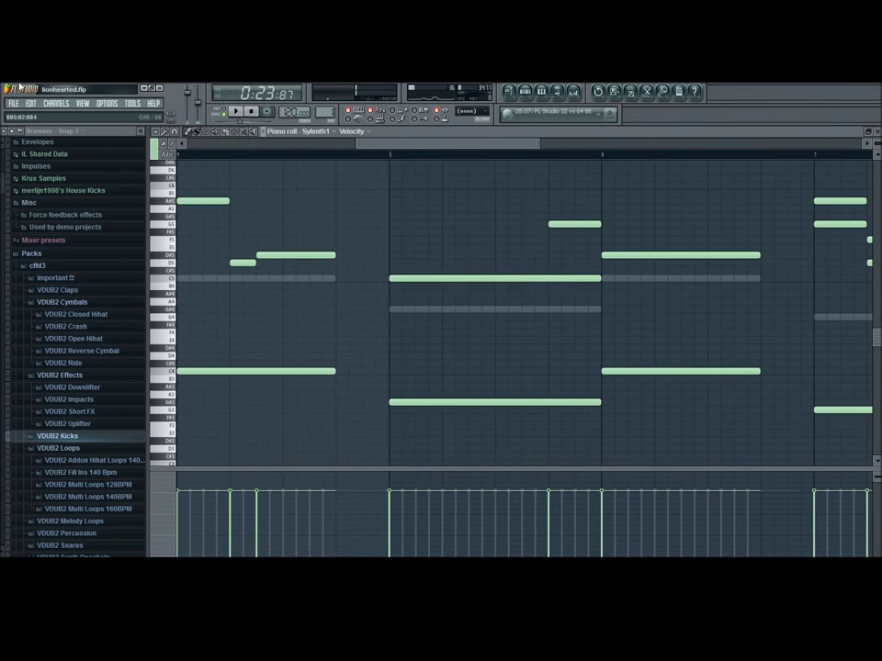
# Insert a new Sylenth1 channel in Pattern 1 and initialise its preset to Init
pyautogui.click(575, 90)
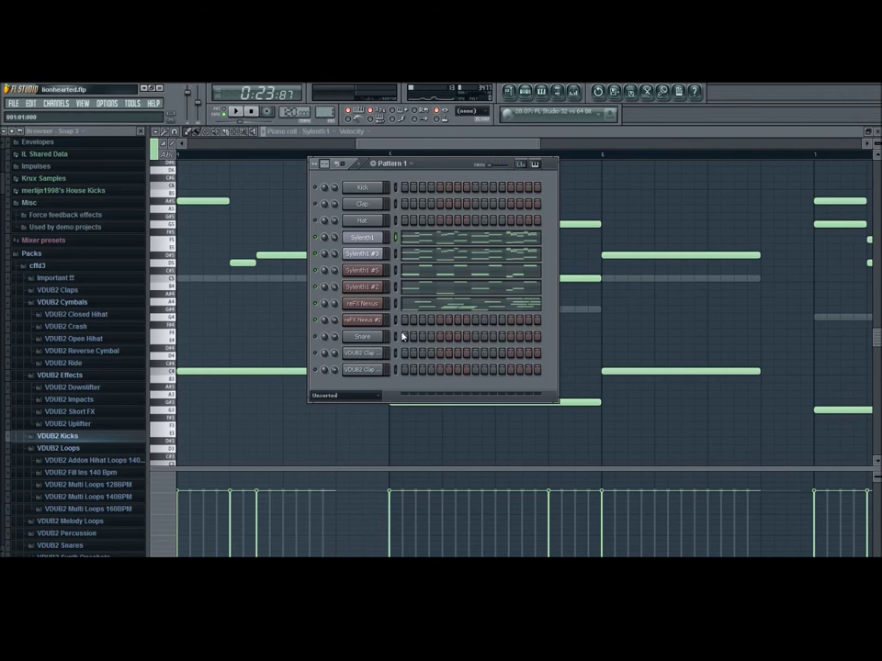
pyautogui.click(358, 372)
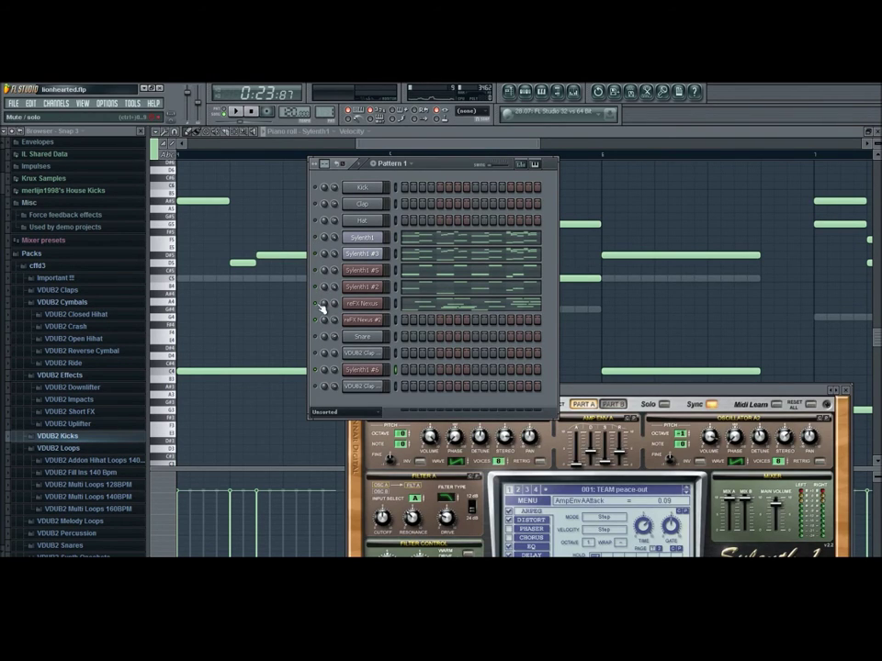
pyautogui.moveTo(615, 393); pyautogui.dragTo(495, 170)
pyautogui.click(410, 281)
pyautogui.click(453, 392)
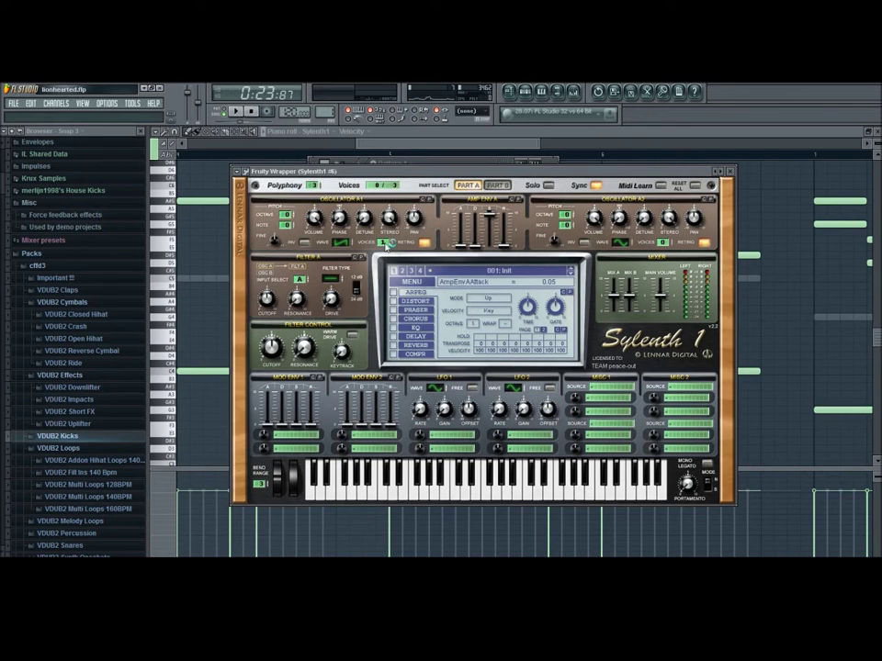
# Set Oscillator A1 to 8 voices with retrigger off, and adjust its detune to about 3.86 while auditioning notes
pyautogui.moveTo(382, 242); pyautogui.dragTo(402, 147)
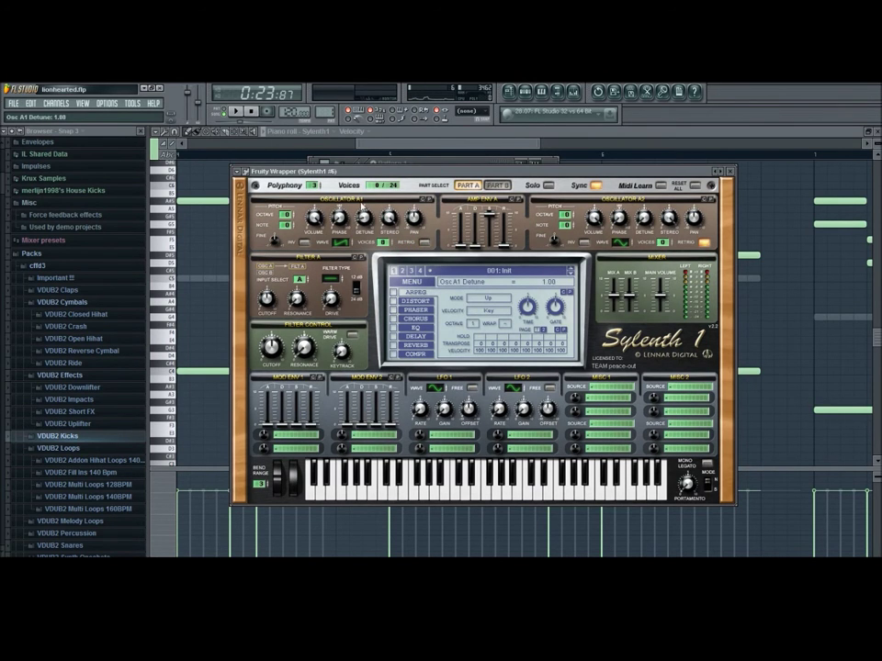
pyautogui.moveTo(364, 208); pyautogui.dragTo(374, 181)
pyautogui.moveTo(361, 235); pyautogui.dragTo(370, 197)
pyautogui.moveTo(382, 236); pyautogui.dragTo(366, 179)
pyautogui.press('m')
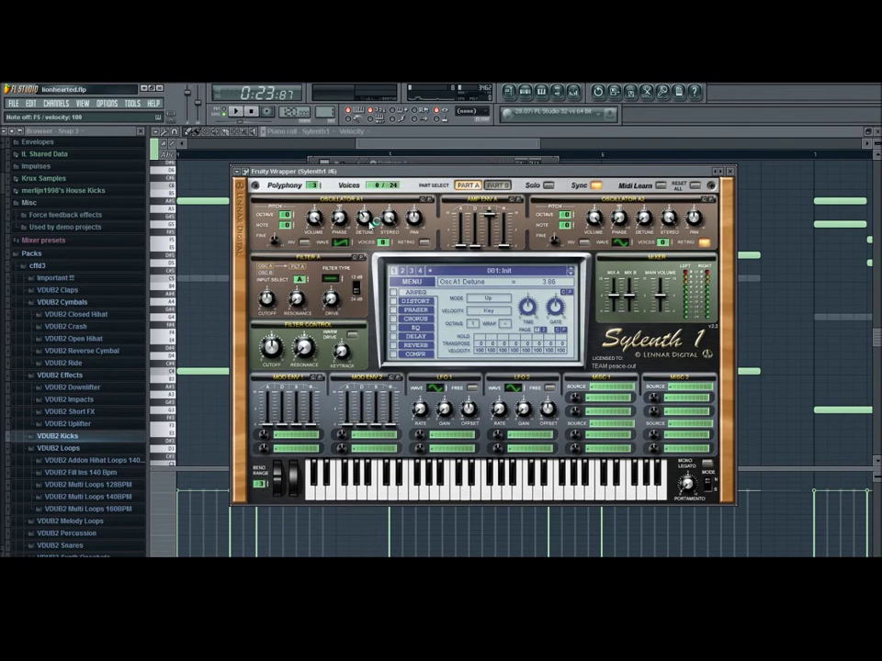
pyautogui.moveTo(371, 223); pyautogui.dragTo(371, 308)
pyautogui.moveTo(371, 223)
pyautogui.mouseDown()
pyautogui.moveTo(371, 209)
pyautogui.moveTo(371, 223)
pyautogui.mouseUp()
pyautogui.scroll(1, 371, 223)
pyautogui.press('e')
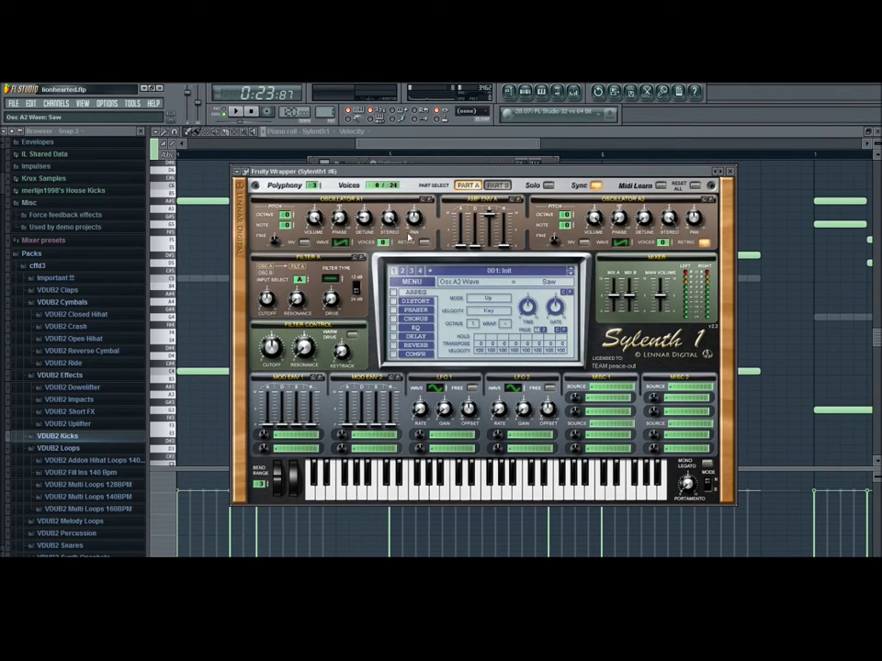
# Give Oscillator A2 a saw wave with 8 voices and no retrigger, and raise amp envelope A's release
pyautogui.moveTo(663, 243); pyautogui.dragTo(671, 86)
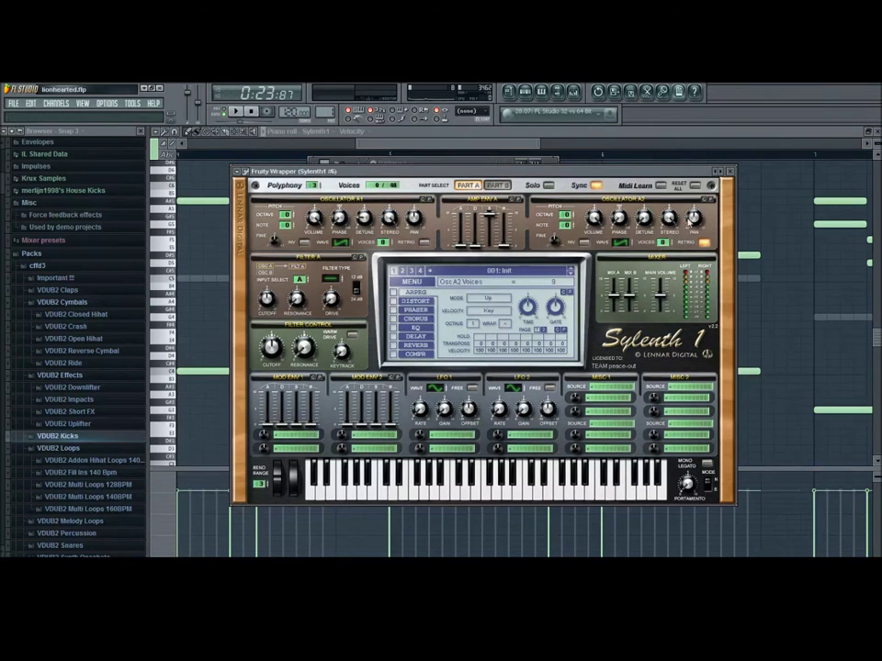
pyautogui.click(705, 243)
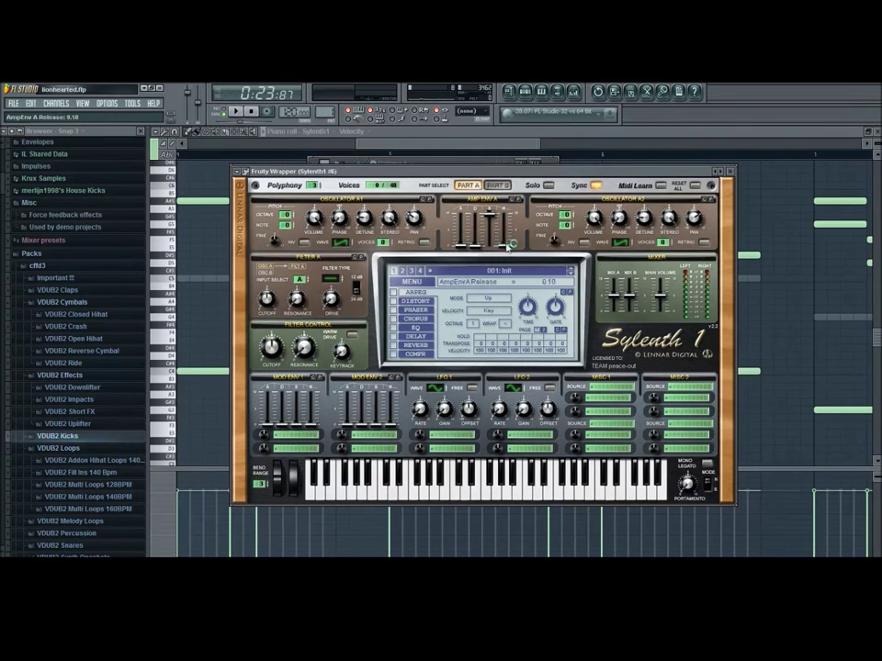
pyautogui.moveTo(507, 246); pyautogui.dragTo(529, 214)
# Enable the arpeggiator in Chord mode with time 1/16 and gate 70%, auditioning notes along the way
pyautogui.click(393, 293)
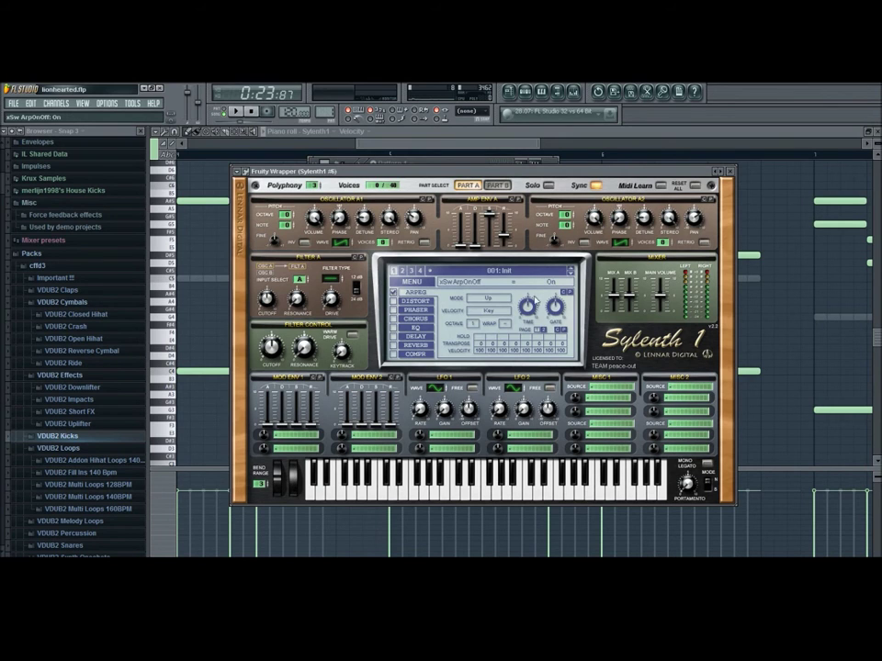
pyautogui.click(487, 298)
pyautogui.click(508, 420)
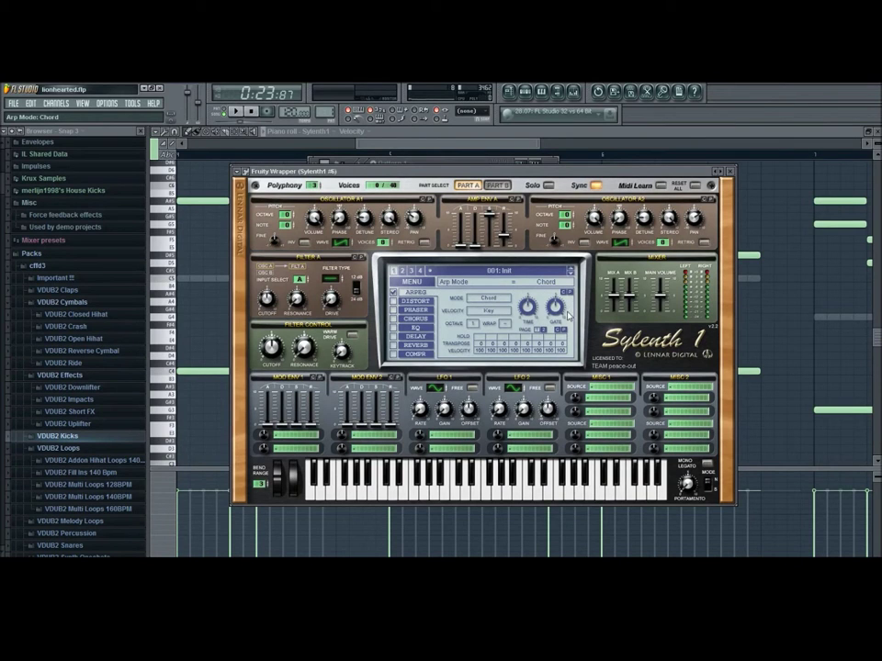
pyautogui.press('t')
pyautogui.moveTo(530, 318); pyautogui.dragTo(538, 307)
pyautogui.press('w')
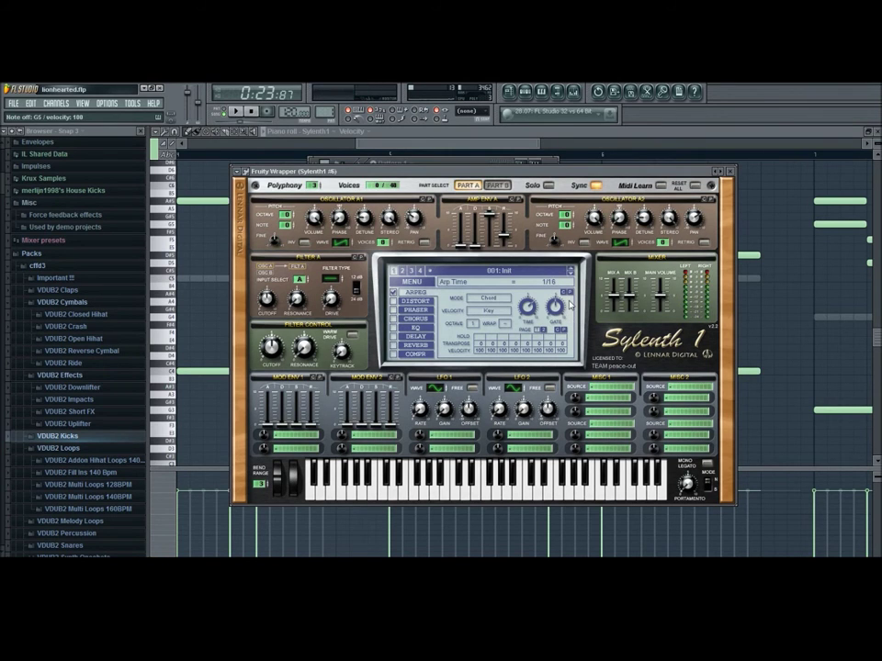
pyautogui.moveTo(557, 312)
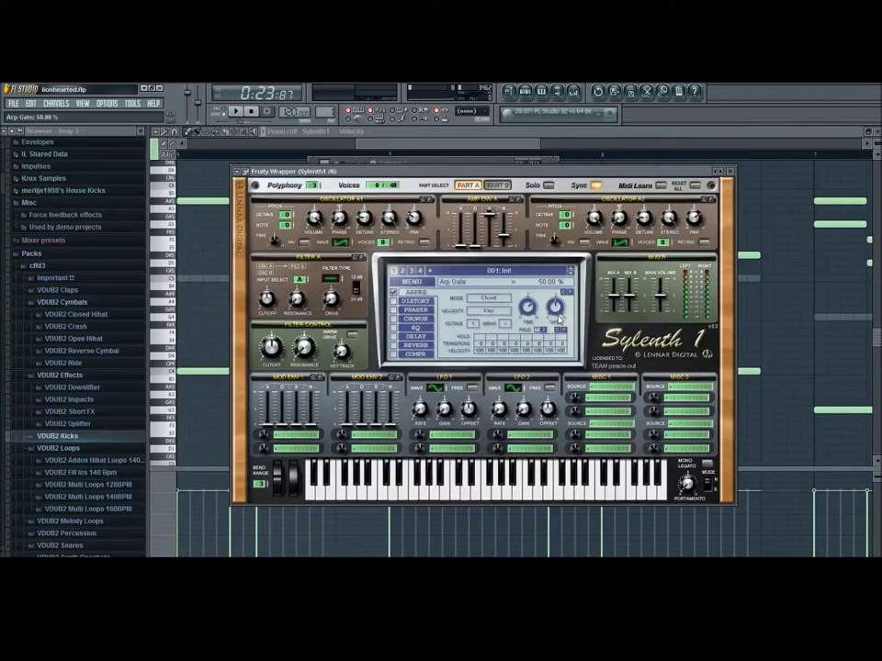
pyautogui.moveTo(559, 319); pyautogui.dragTo(566, 307)
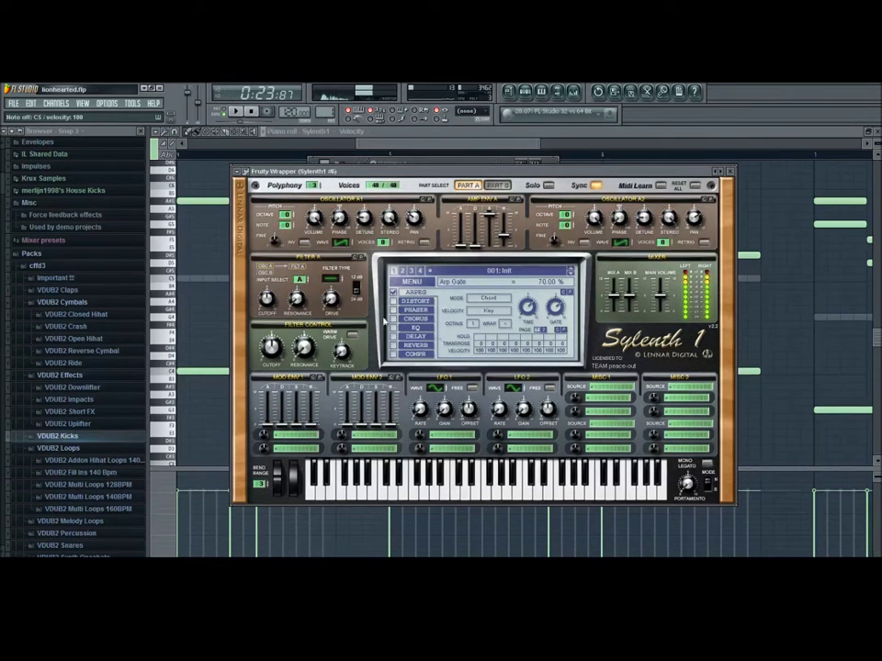
# Enable distortion with type Clip, set the amount to about 6.33 and dry/wet to about 65%
pyautogui.click(393, 302)
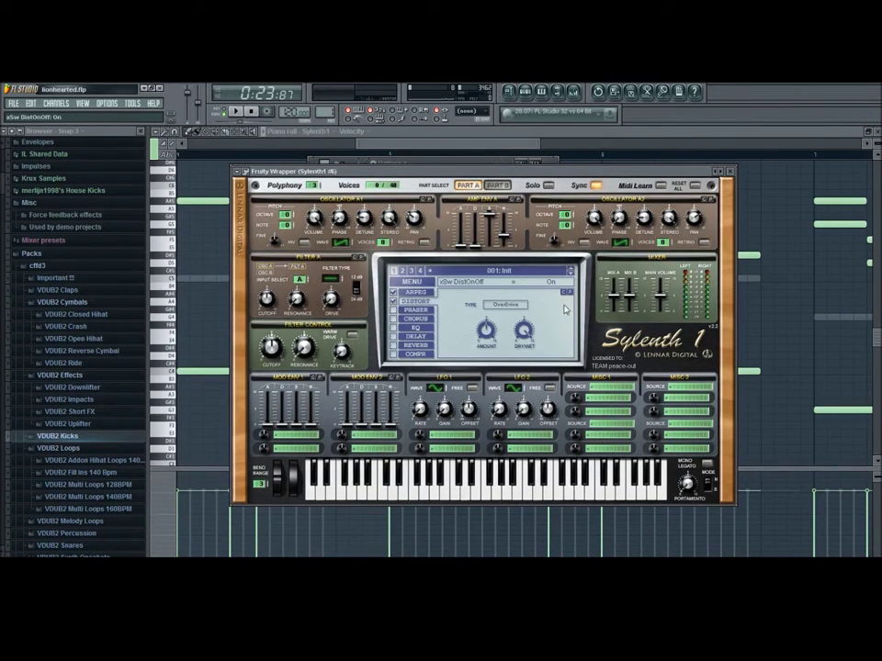
pyautogui.click(504, 304)
pyautogui.click(517, 341)
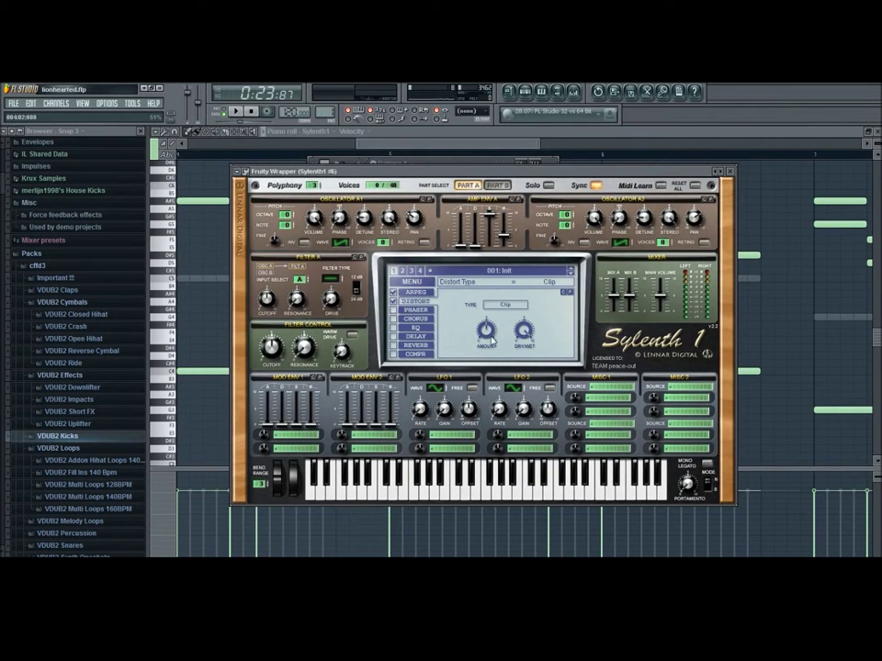
pyautogui.moveTo(491, 328); pyautogui.dragTo(497, 318)
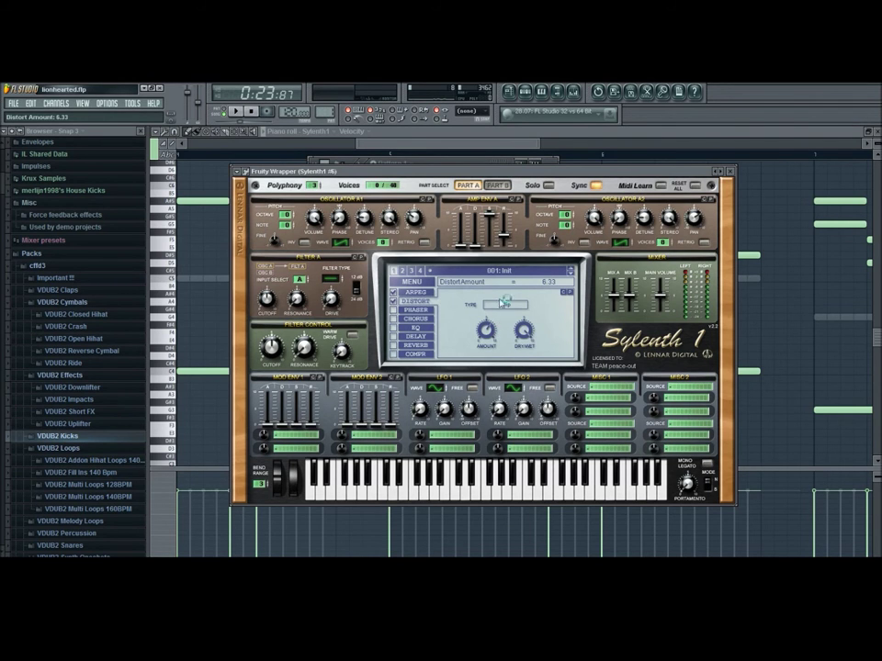
pyautogui.click(505, 305)
pyautogui.click(523, 343)
pyautogui.moveTo(523, 358); pyautogui.dragTo(523, 362)
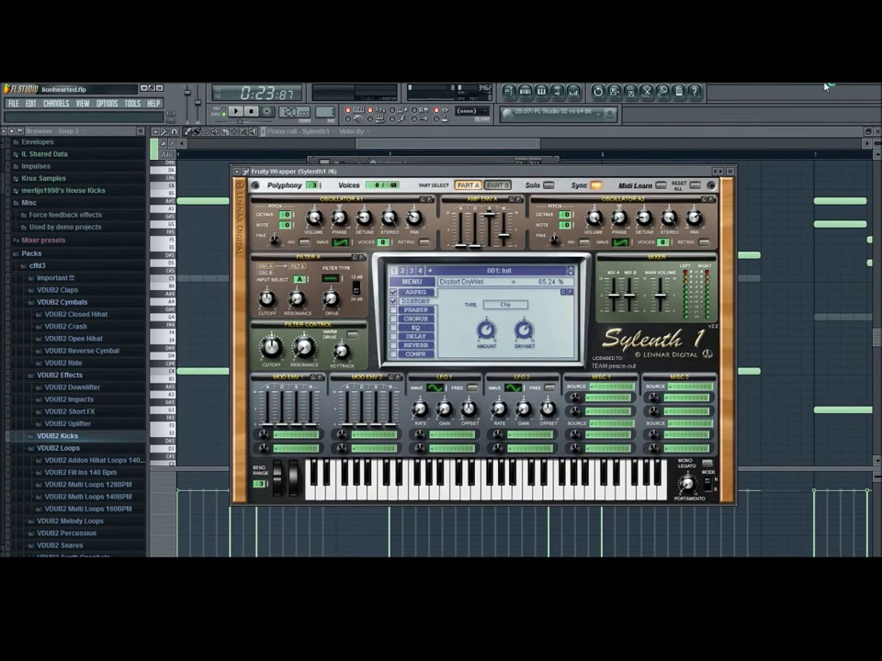
# Enable the chorus effect, set its dry/wet to about 7.6%, and audition the sound
pyautogui.click(428, 311)
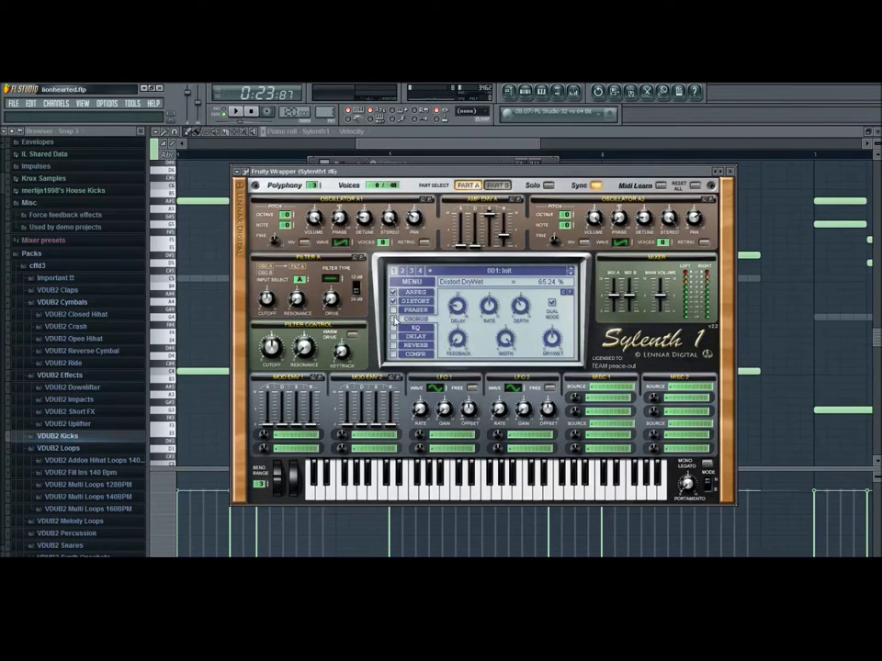
pyautogui.click(394, 319)
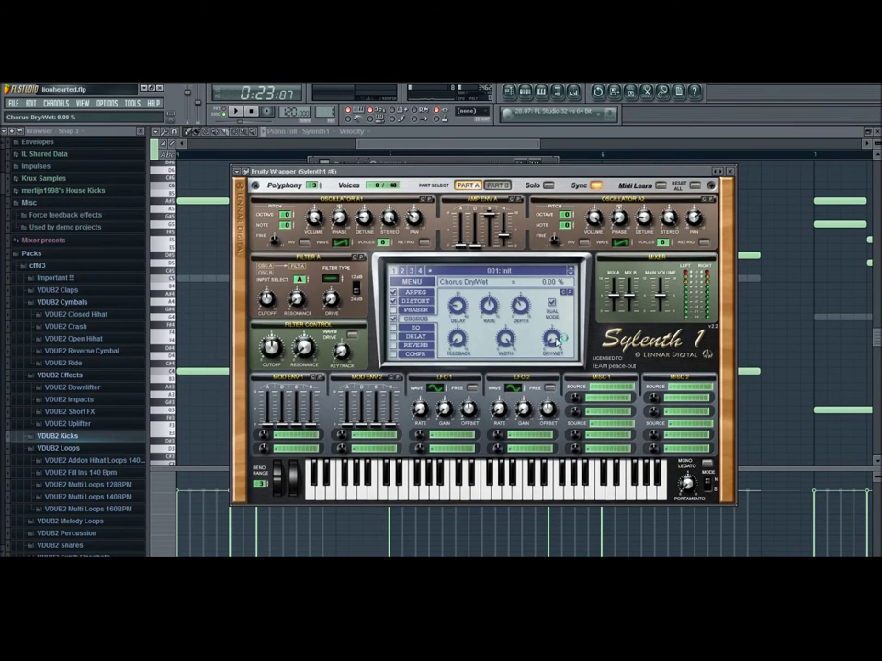
pyautogui.moveTo(557, 340)
pyautogui.mouseDown()
pyautogui.moveTo(560, 329)
pyautogui.moveTo(557, 350)
pyautogui.mouseUp()
pyautogui.press('q')
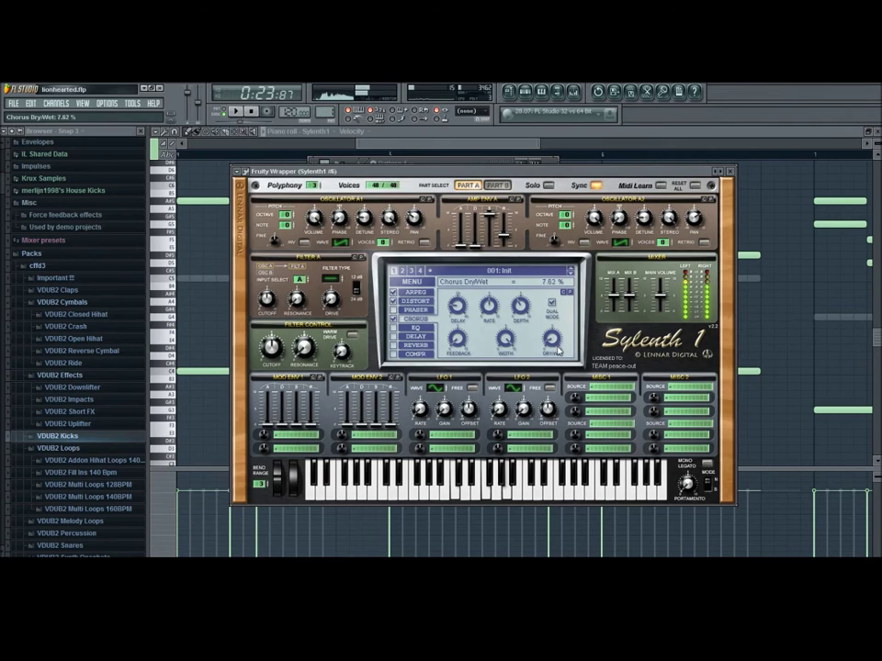
pyautogui.click(416, 301)
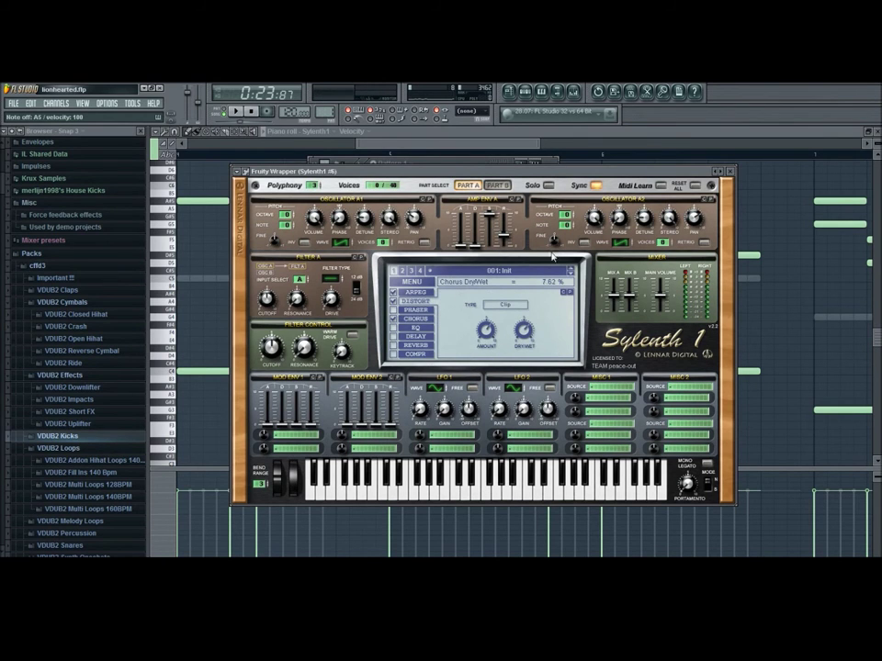
# Paste the copied lead notes into the Sylenth1 #6 channel and play them back through the new sound
pyautogui.press('F6')
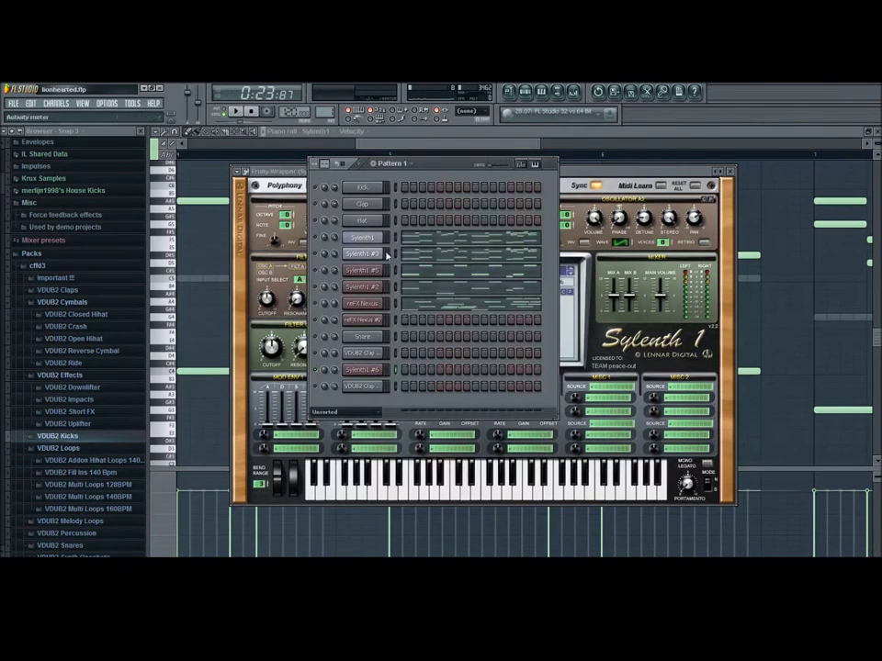
pyautogui.click(395, 369)
pyautogui.hotkey('ctrl', 'v')
pyautogui.click(588, 168)
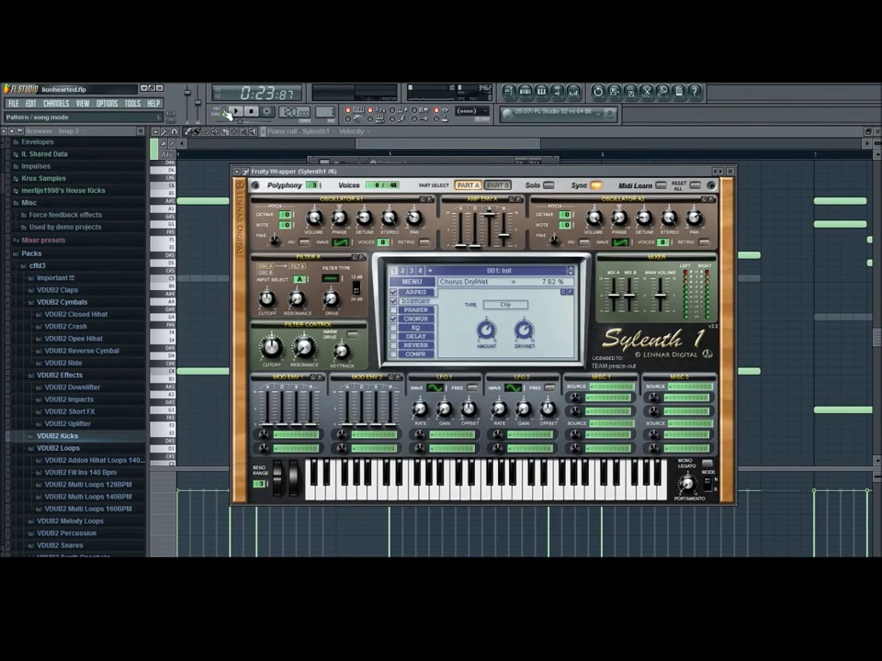
pyautogui.press('space')
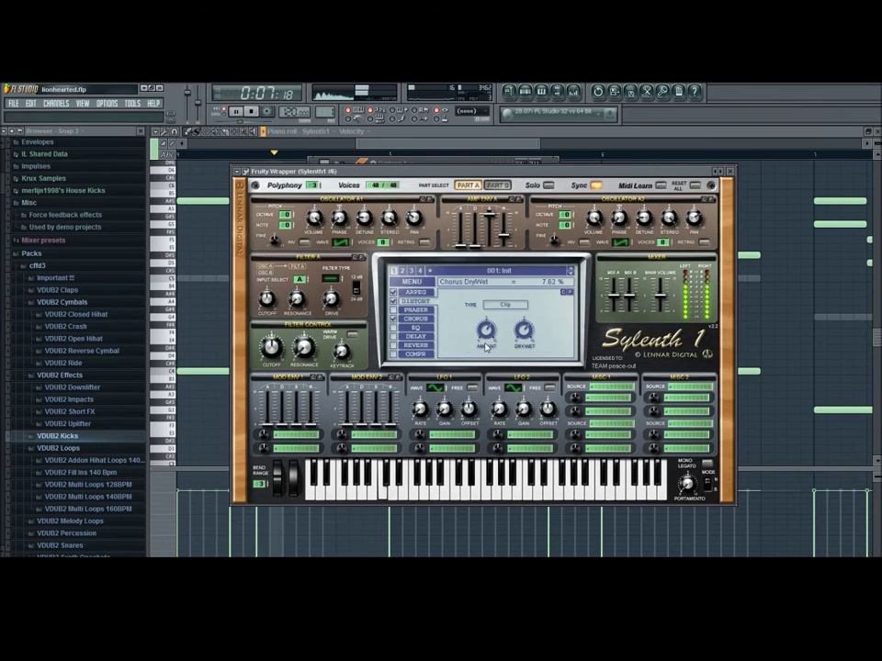
pyautogui.press('space')
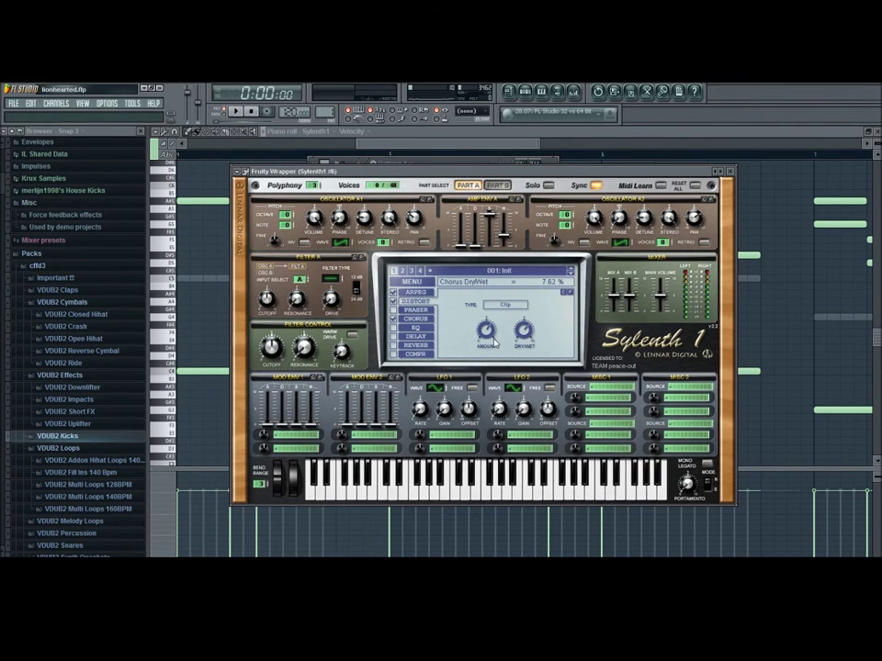
# Lower the distortion dry/wet to about 63.8%, and enable reverb with dry/wet at 40%
pyautogui.moveTo(492, 342)
pyautogui.moveTo(520, 336)
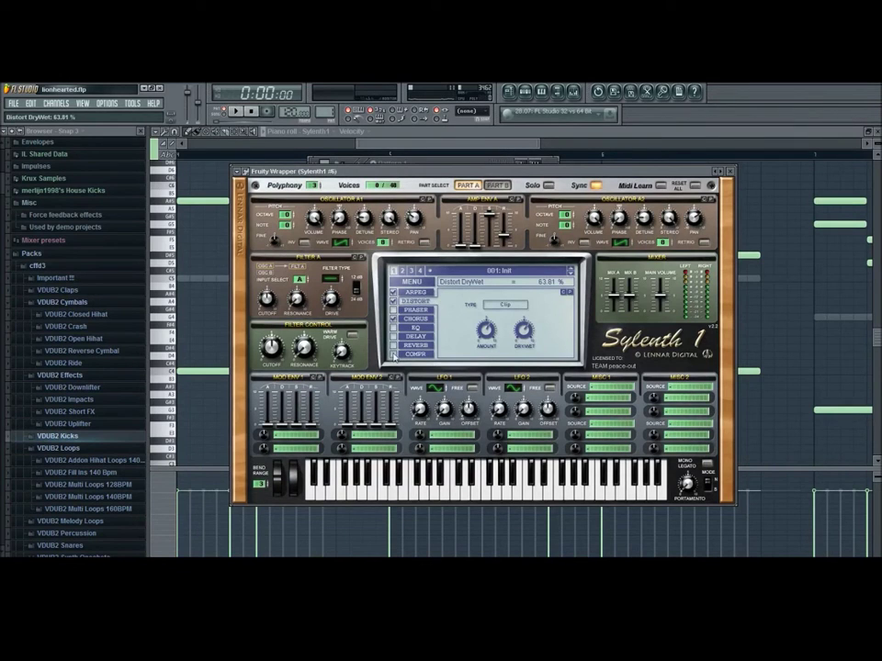
pyautogui.click(413, 346)
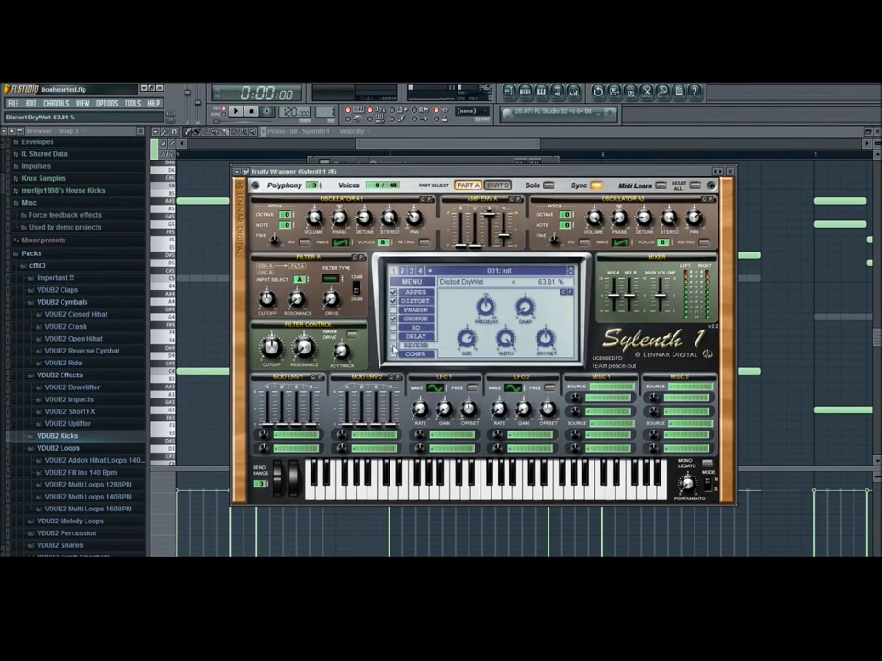
pyautogui.click(393, 347)
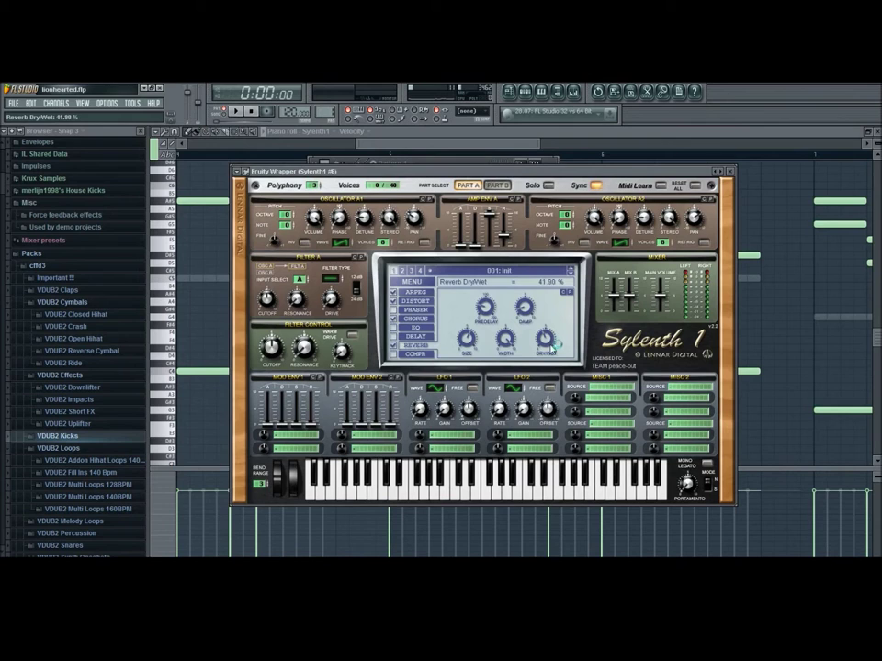
pyautogui.moveTo(553, 347); pyautogui.dragTo(515, 351)
pyautogui.press('t')
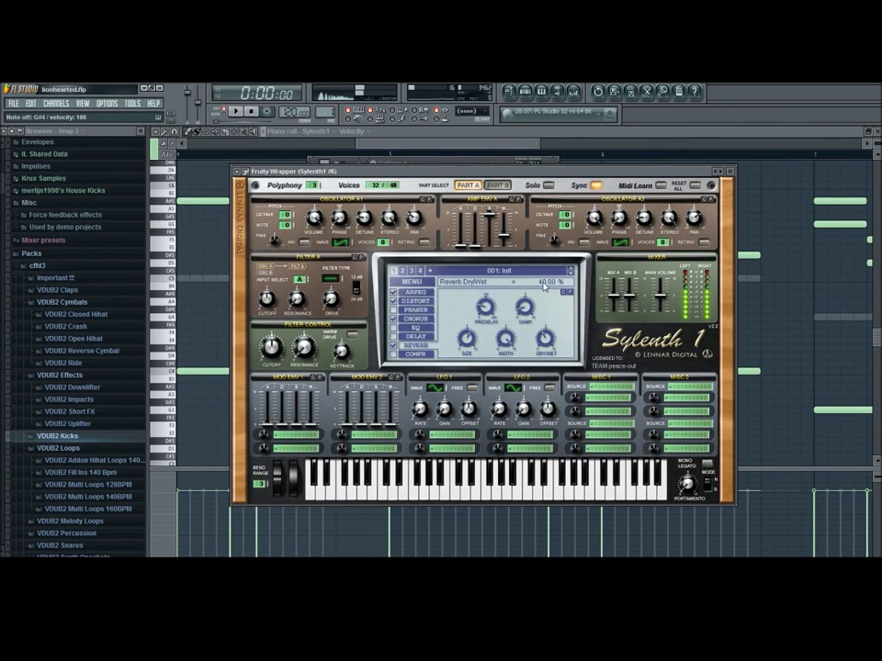
# Enable the compressor and set its ratio to about 3.56:1
pyautogui.click(392, 355)
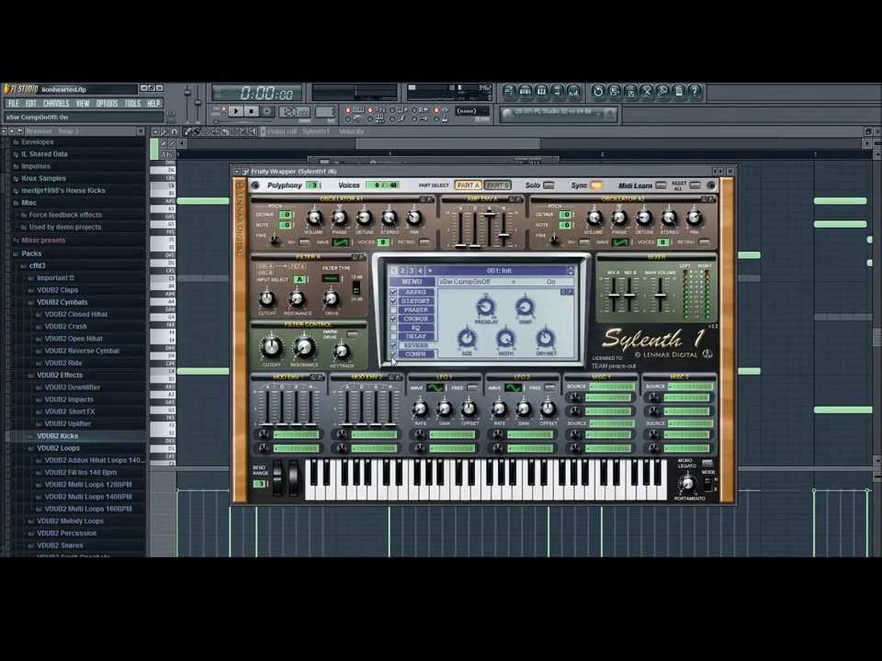
pyautogui.click(407, 357)
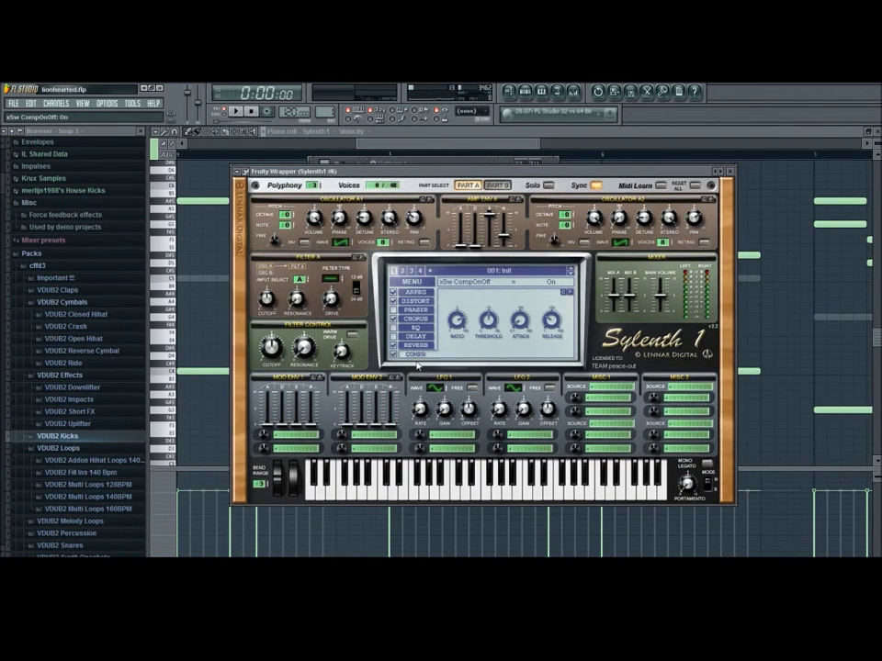
pyautogui.moveTo(458, 326)
pyautogui.mouseDown()
pyautogui.moveTo(464, 345)
pyautogui.moveTo(470, 335)
pyautogui.mouseUp()
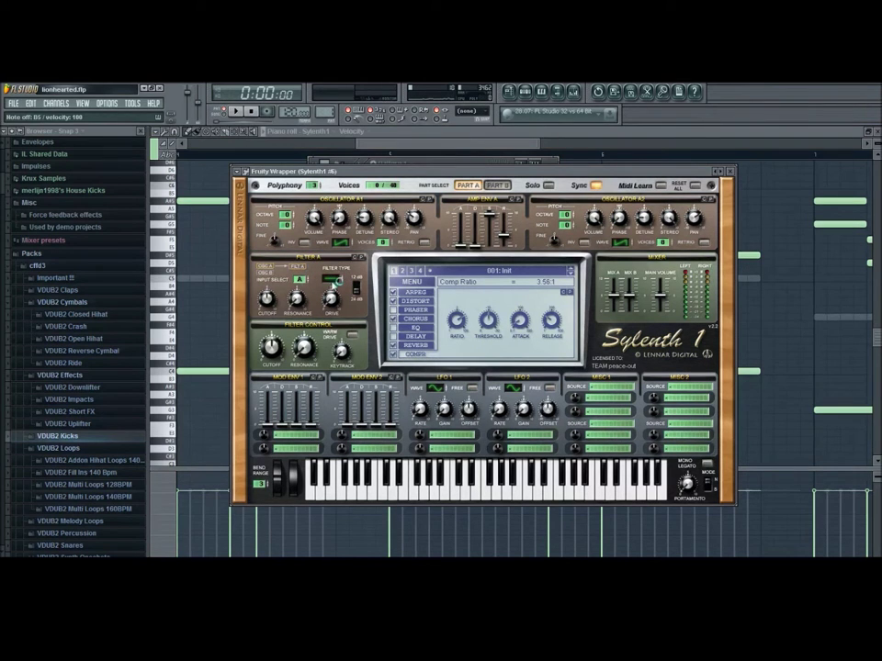
# Set Filter A to lowpass at 24 dB with cutoff about 1023 Hz, and adjust its drive while auditioning notes
pyautogui.click(336, 278)
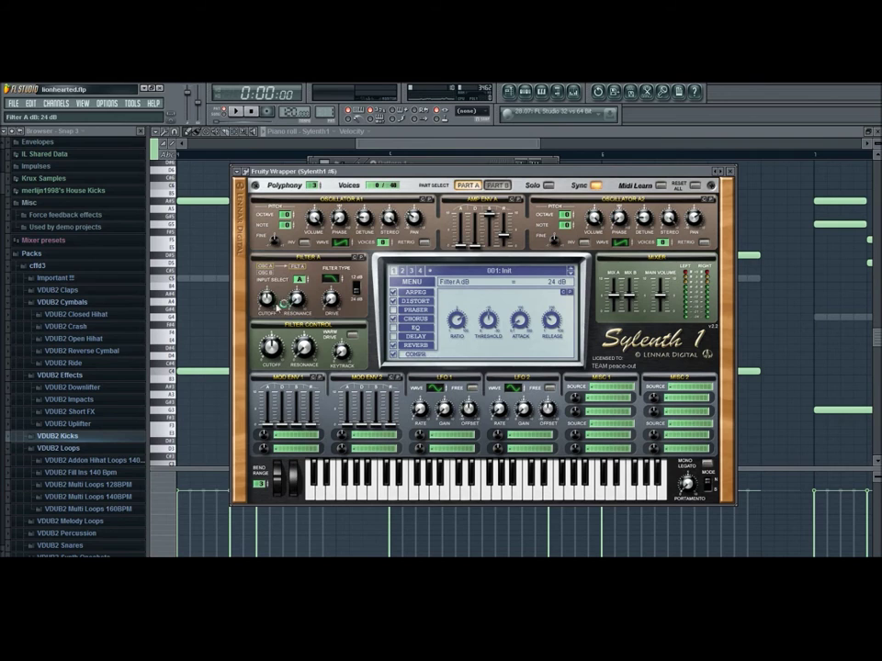
pyautogui.press('w')
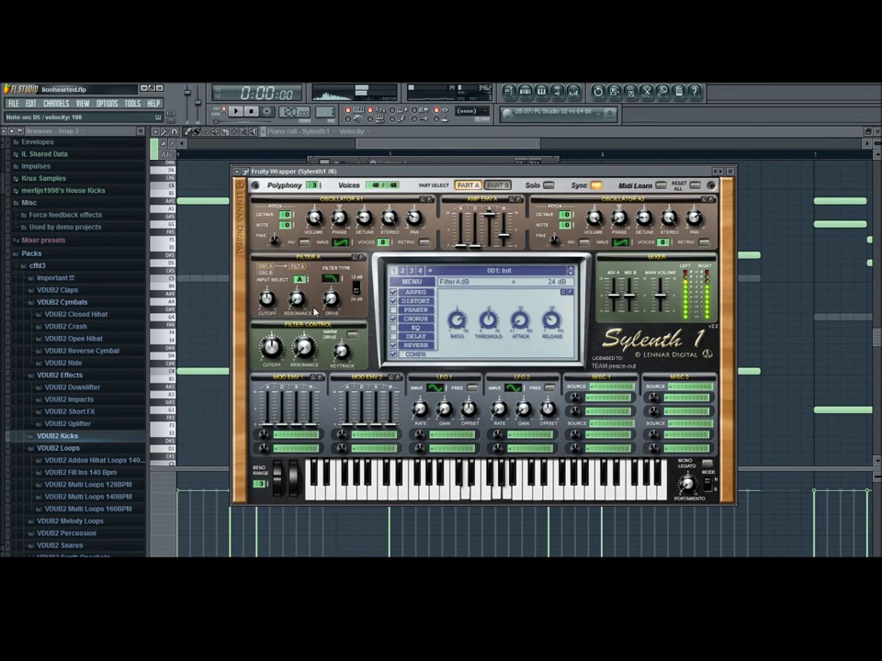
pyautogui.moveTo(302, 304); pyautogui.dragTo(274, 287)
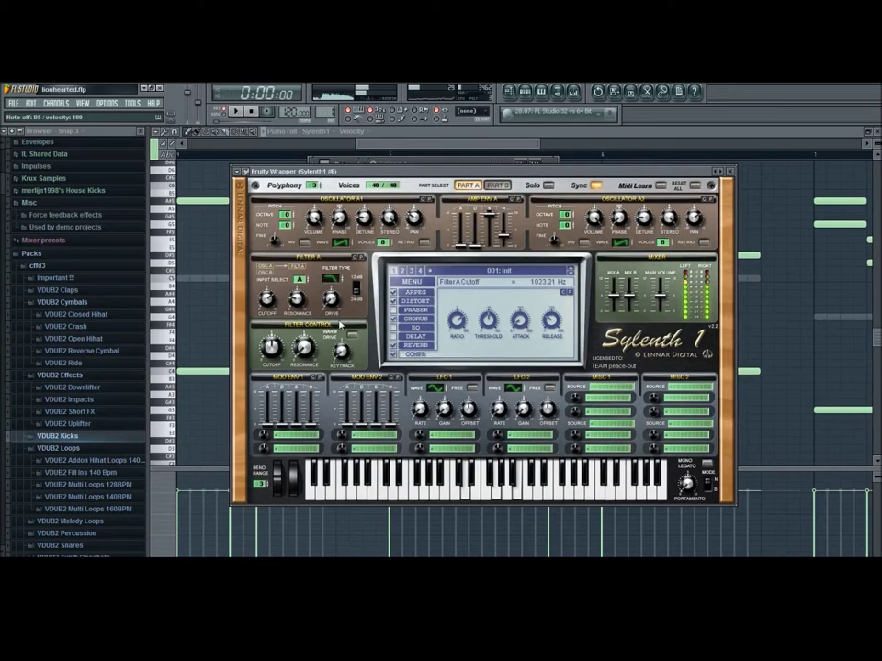
pyautogui.moveTo(330, 303); pyautogui.dragTo(325, 261)
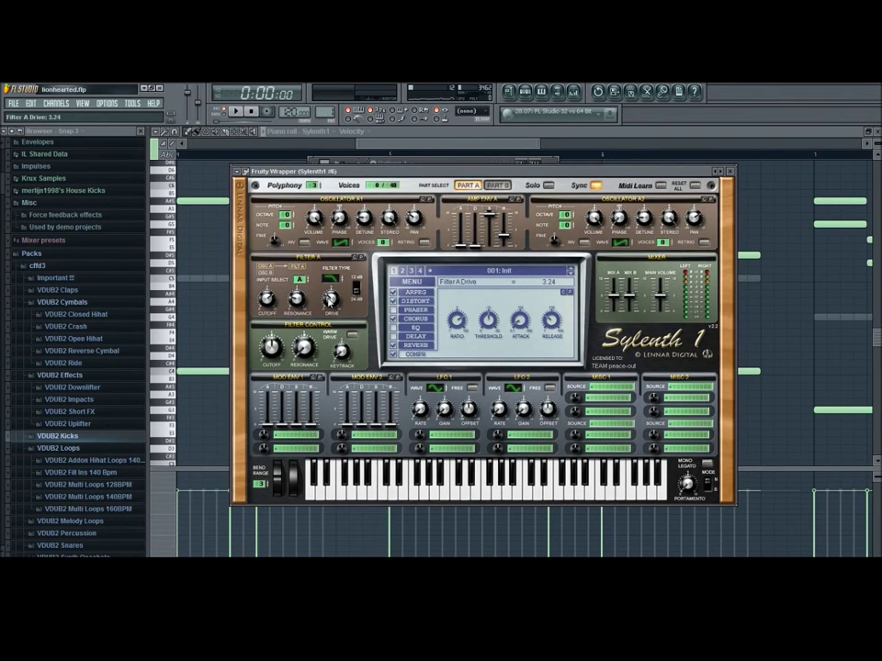
pyautogui.moveTo(328, 301); pyautogui.dragTo(324, 313)
pyautogui.press('x')
pyautogui.press('b')
pyautogui.press('m')
# Turn on Warm Drive in Filter Control, with resonance about 0.90 and keytrack about 0.71
pyautogui.click(351, 337)
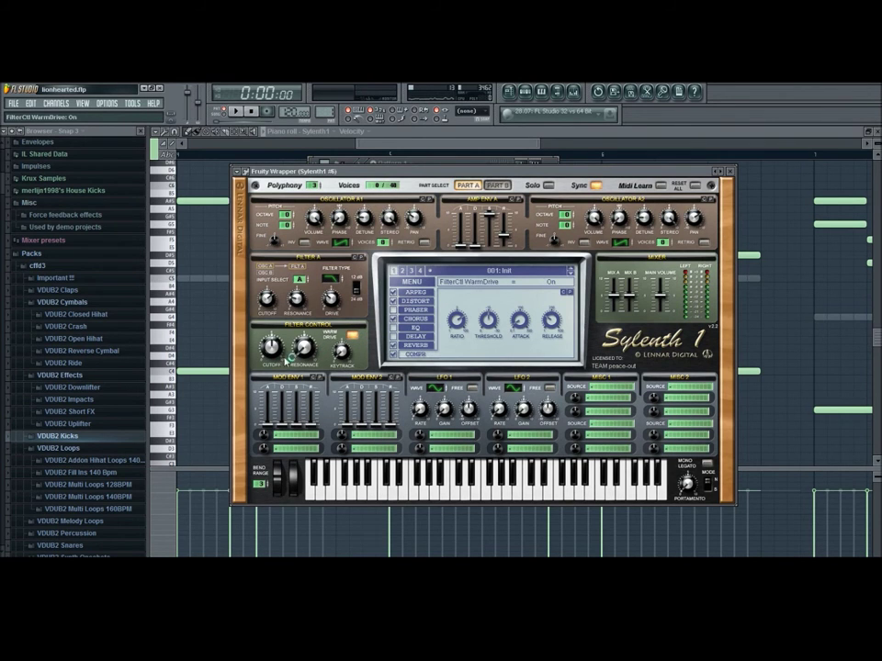
pyautogui.moveTo(301, 357); pyautogui.dragTo(302, 334)
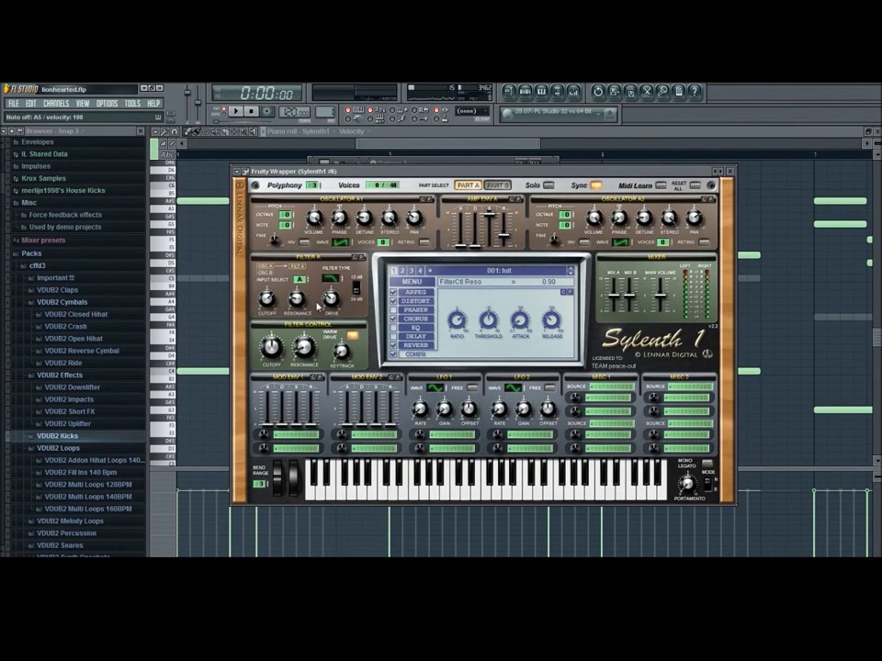
pyautogui.click(349, 358)
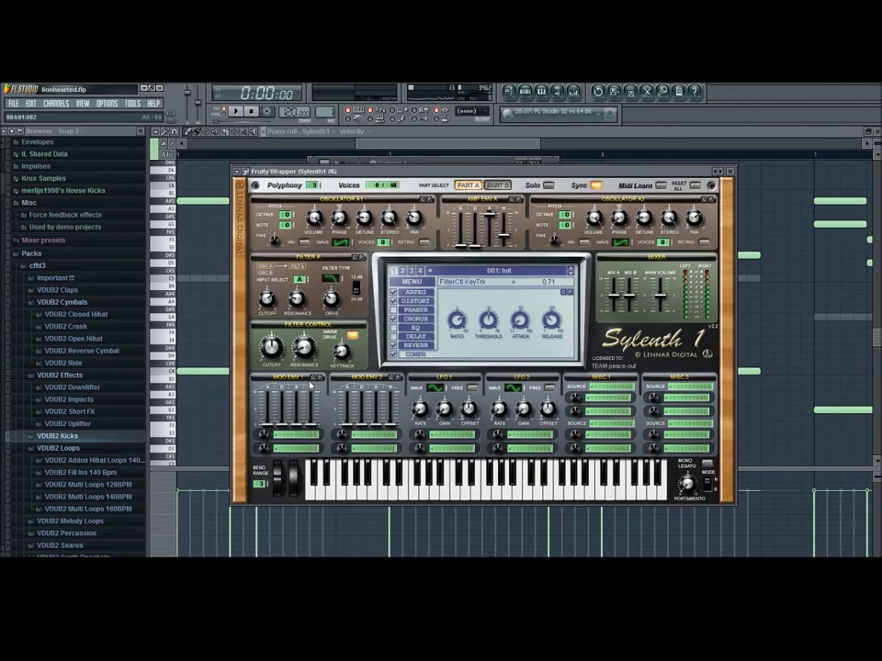
# Assign Mod Env 1 to Cutoff AB with decay about 2.38 and modulation amount about 4.19
pyautogui.click(301, 439)
pyautogui.click(399, 334)
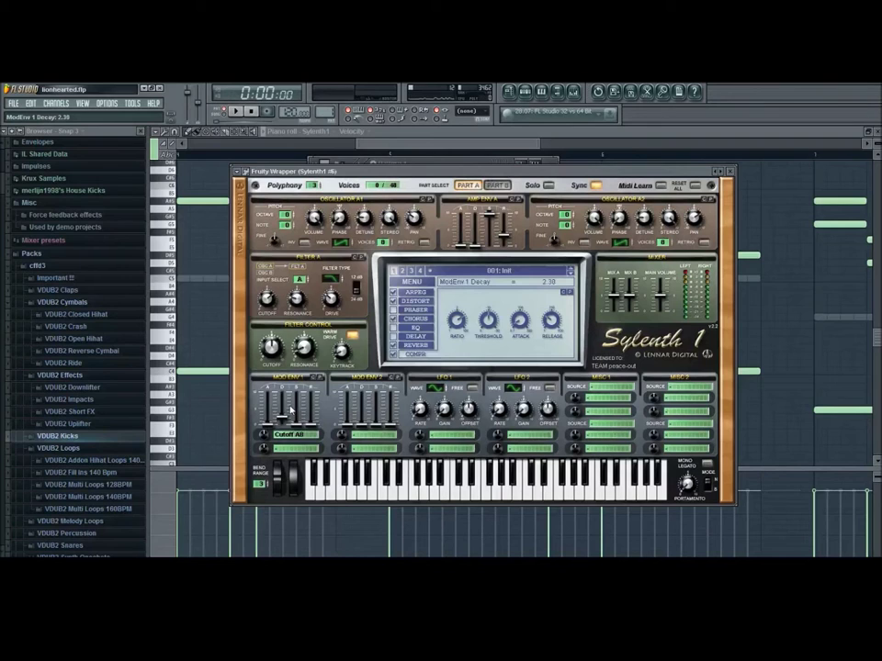
pyautogui.moveTo(291, 410); pyautogui.dragTo(291, 413)
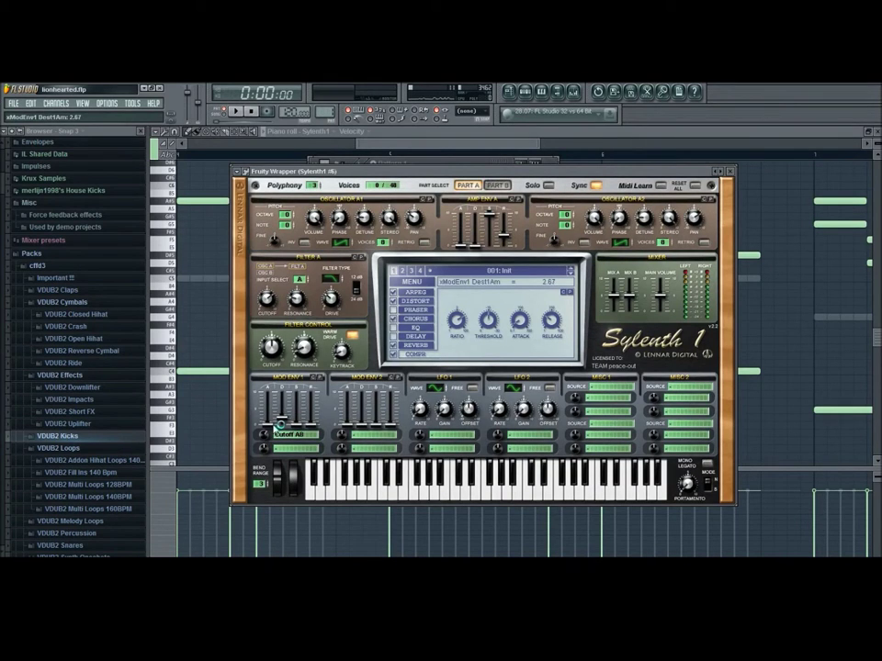
pyautogui.moveTo(264, 437); pyautogui.dragTo(268, 431)
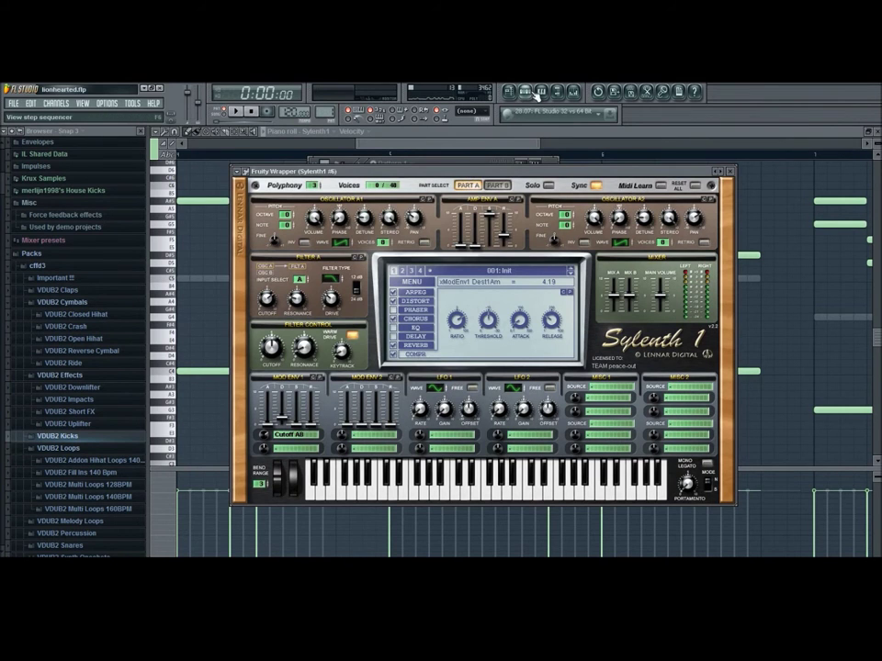
# Open the original Sylenth1 channel and check its Part B oscillator and envelope settings
pyautogui.click(524, 91)
pyautogui.click(363, 237)
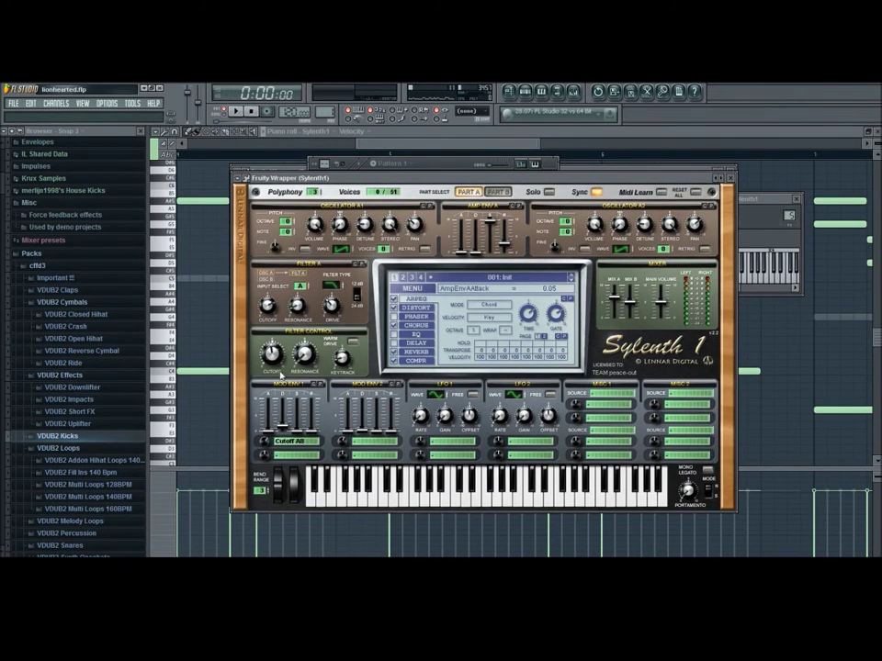
pyautogui.click(499, 192)
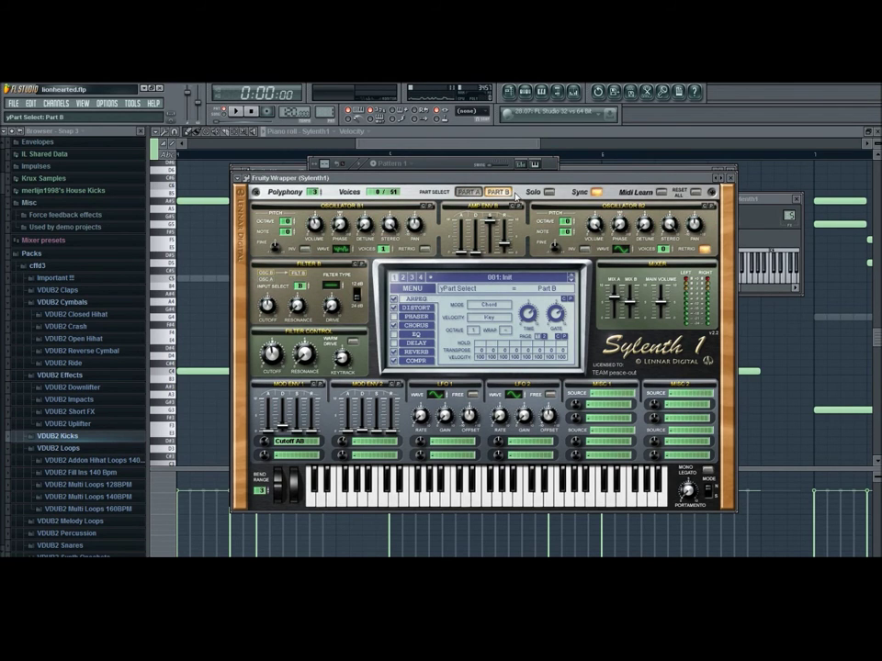
# In Part B of Sylenth1 #6, give Oscillator B1 the noise wave with 2 voices and volume about 3.76
pyautogui.click(526, 92)
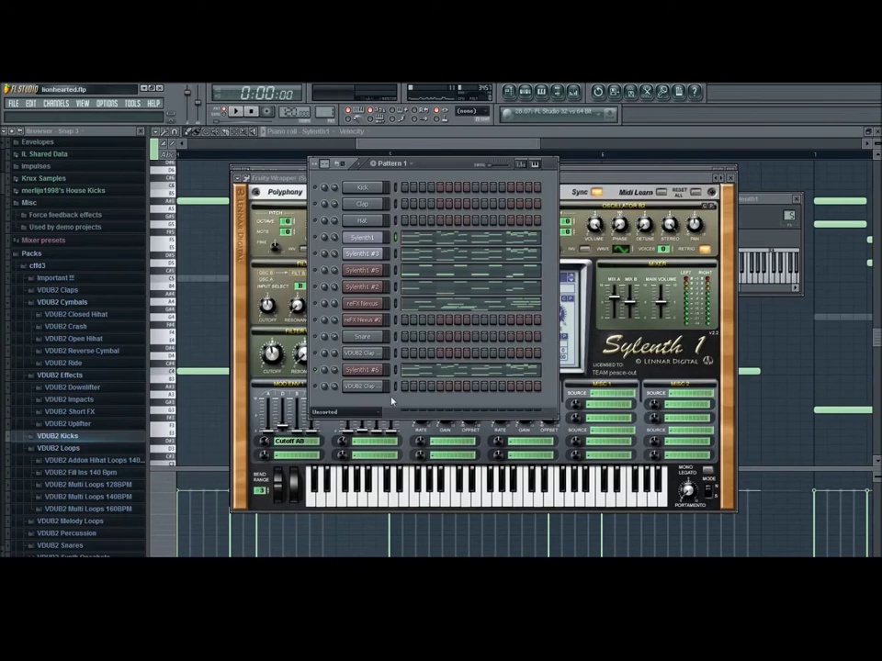
pyautogui.click(369, 373)
pyautogui.click(497, 188)
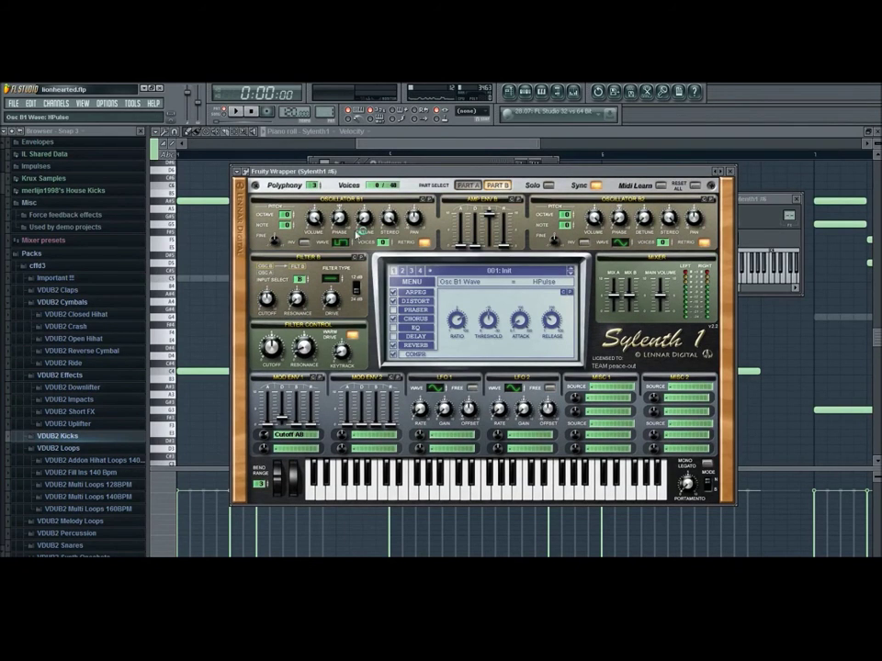
pyautogui.moveTo(392, 237); pyautogui.dragTo(397, 230)
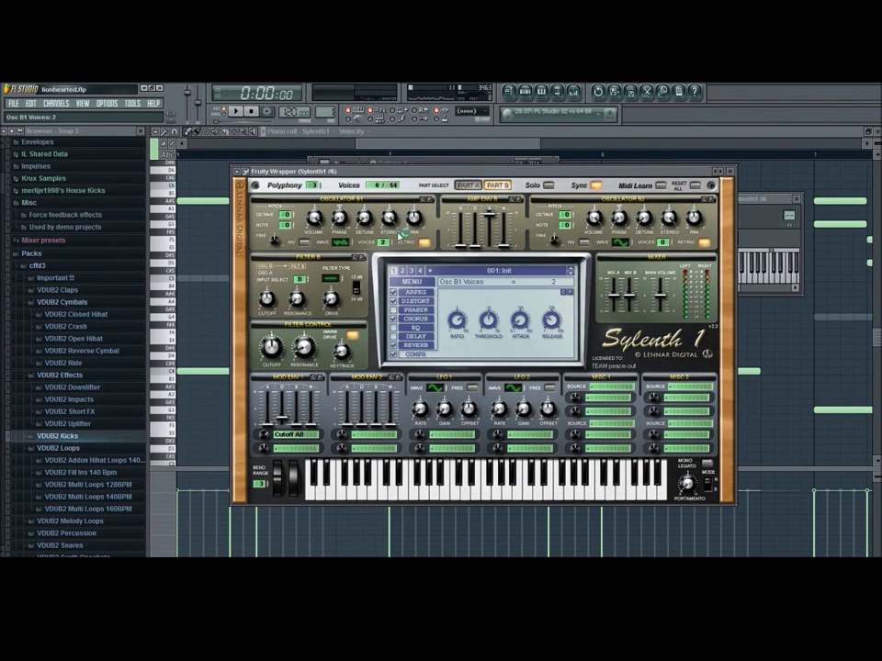
pyautogui.moveTo(321, 218); pyautogui.dragTo(326, 274)
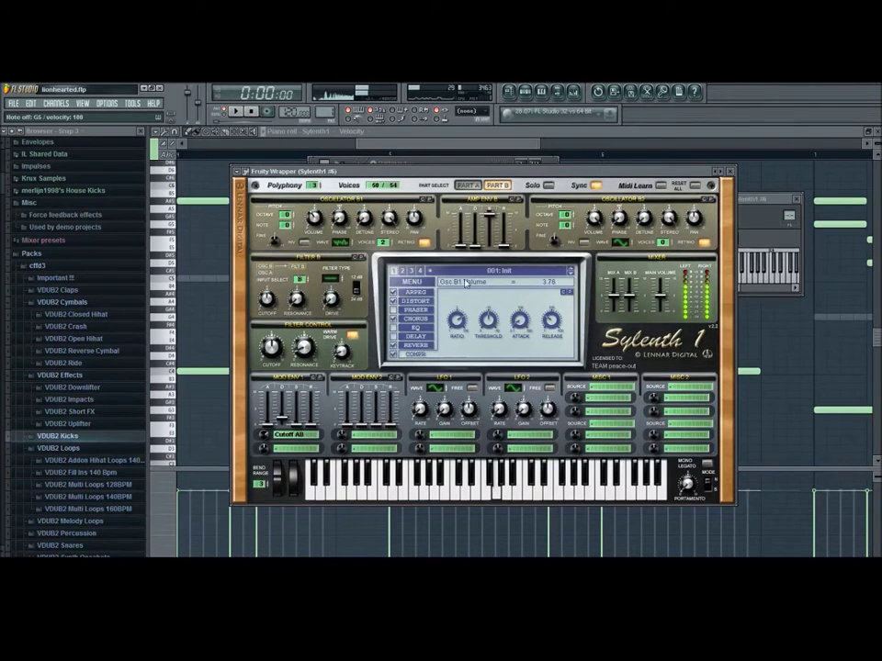
# Match amp envelope B's release to that of amp envelope A
pyautogui.click(466, 184)
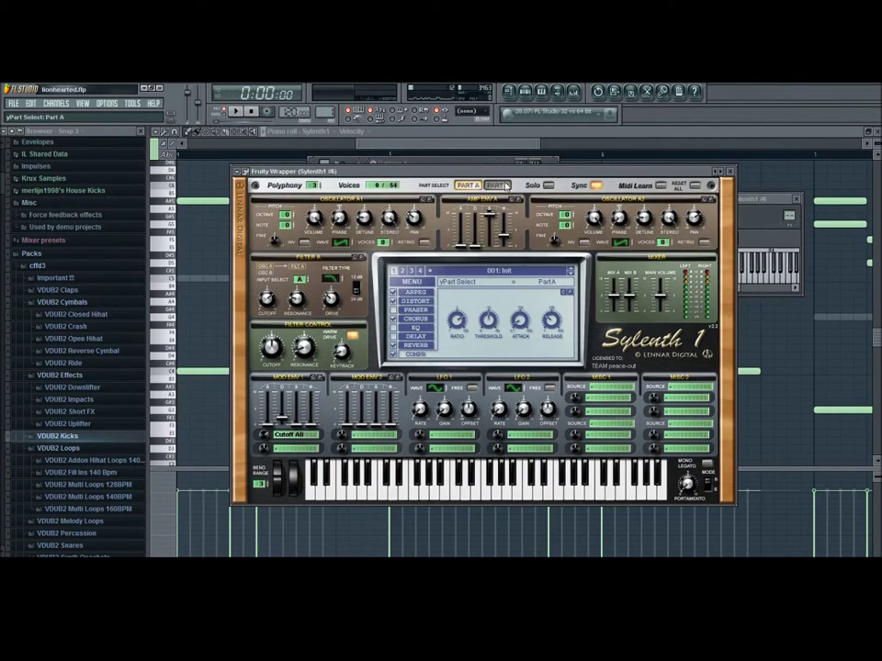
pyautogui.click(505, 186)
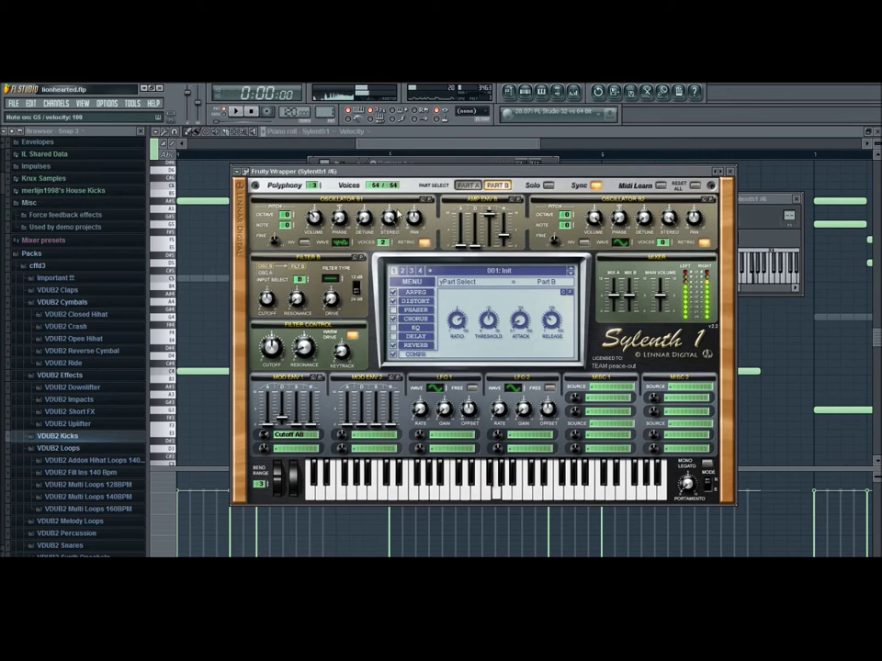
# Set Oscillator B1 to 1 voice with volume about 2.19, and raise Mix A to about 6.84
pyautogui.moveTo(312, 215); pyautogui.dragTo(311, 235)
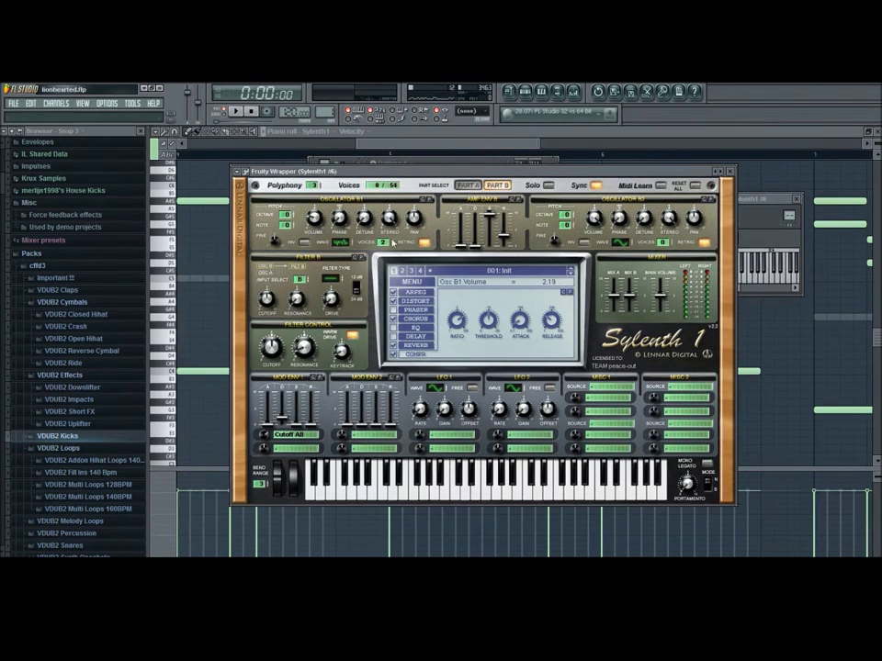
pyautogui.moveTo(385, 241); pyautogui.dragTo(384, 247)
pyautogui.moveTo(613, 296); pyautogui.dragTo(623, 282)
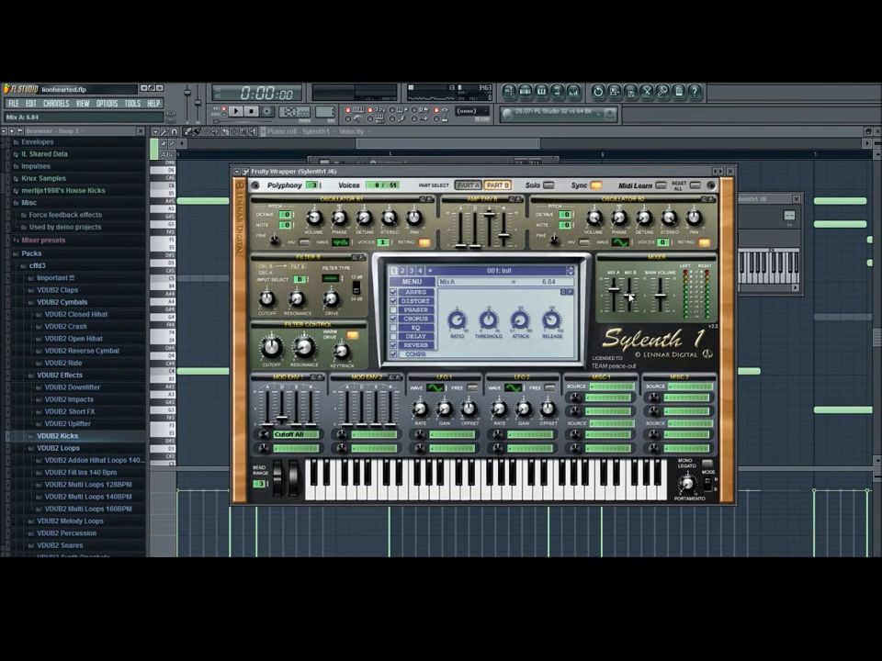
# Play Pattern 1 with the original Sylenth1 channel to compare its lead with the recreated Sylenth1 #6 sound
pyautogui.click(491, 186)
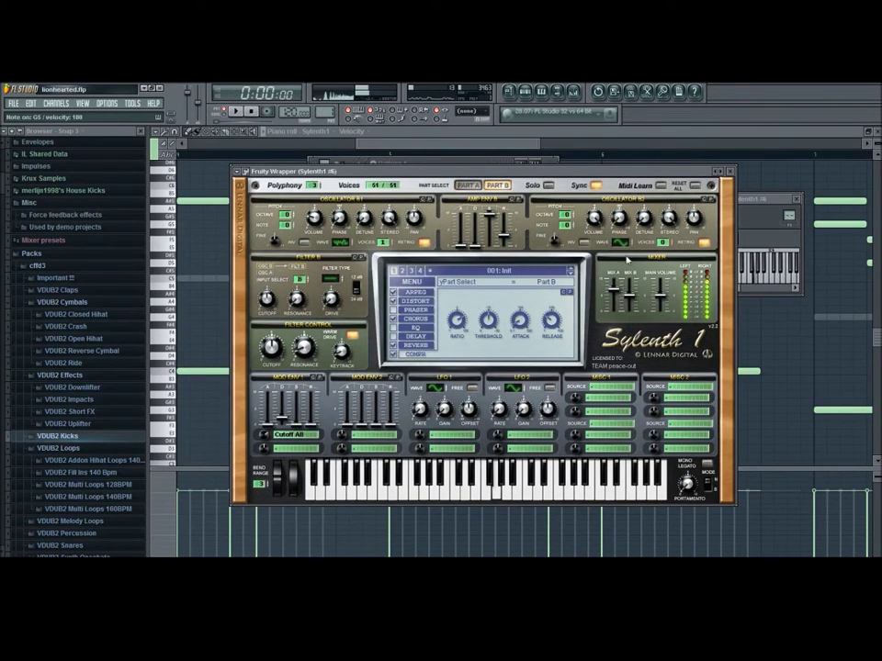
pyautogui.click(509, 92)
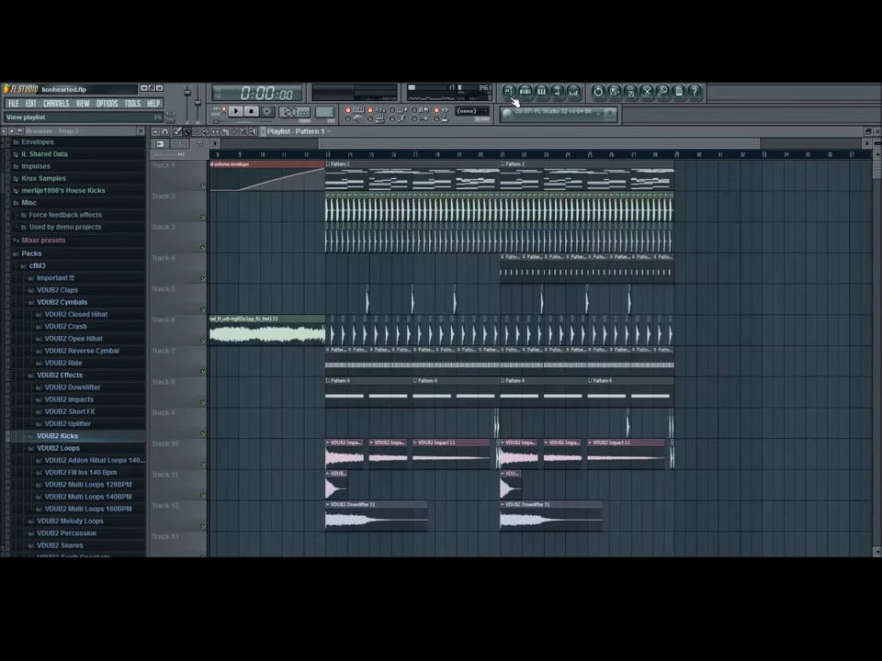
pyautogui.click(525, 93)
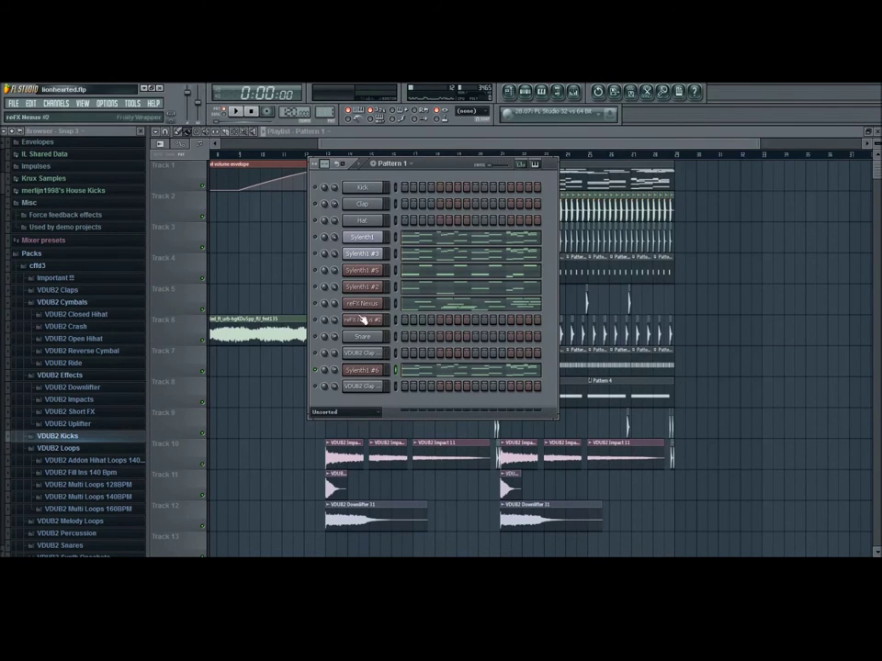
pyautogui.press('space')
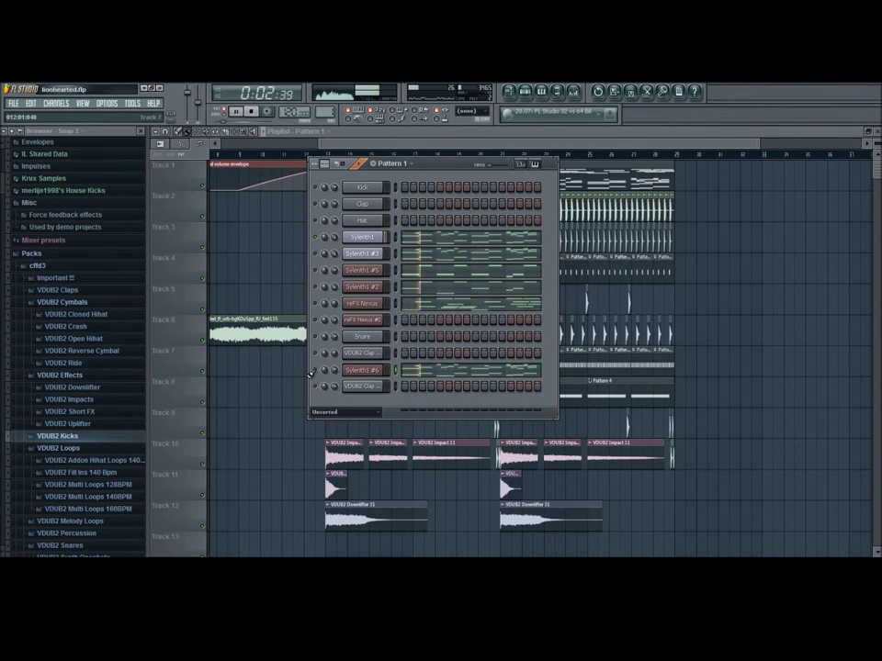
pyautogui.press('space')
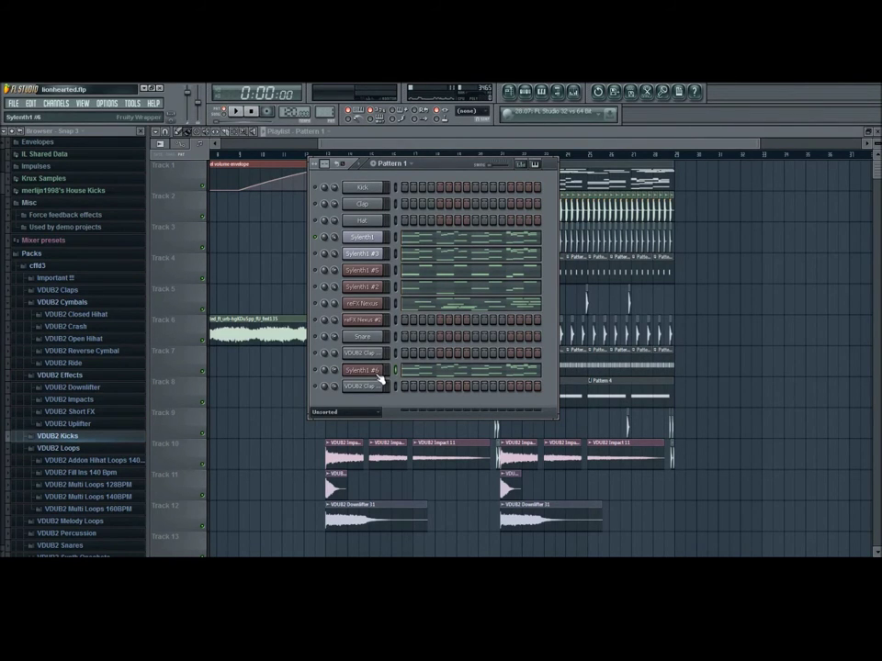
# Open the original Sylenth1 channel's mixer track and audition its Gross Beat effect with the Sidechain volume preset
pyautogui.click(363, 237)
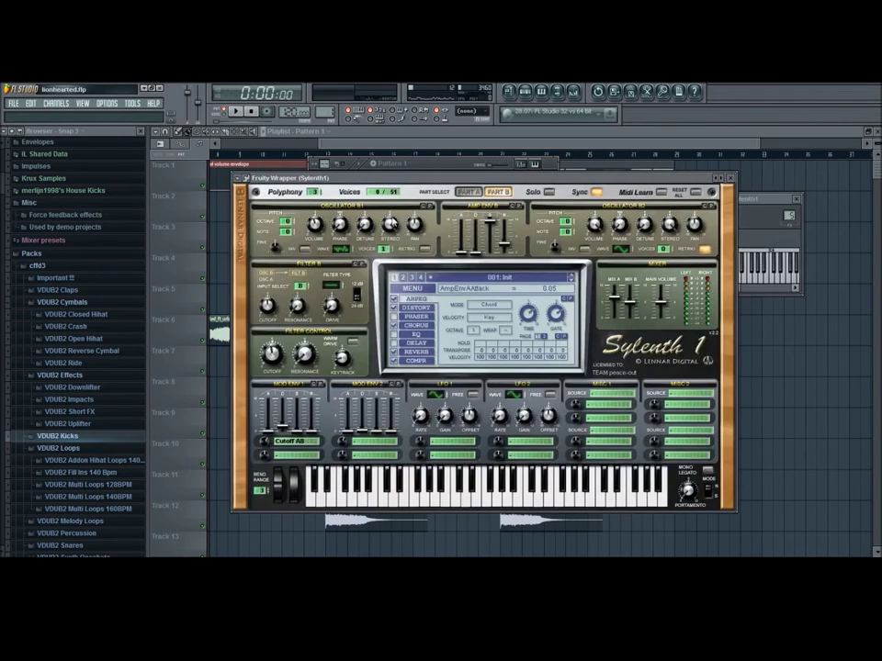
pyautogui.moveTo(465, 181); pyautogui.dragTo(459, 270)
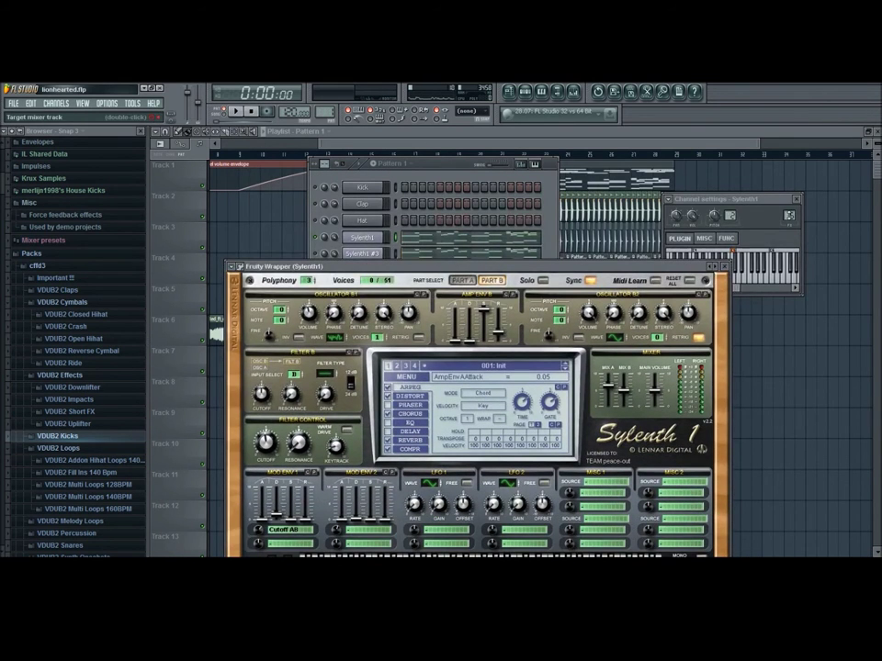
pyautogui.doubleClick(788, 217)
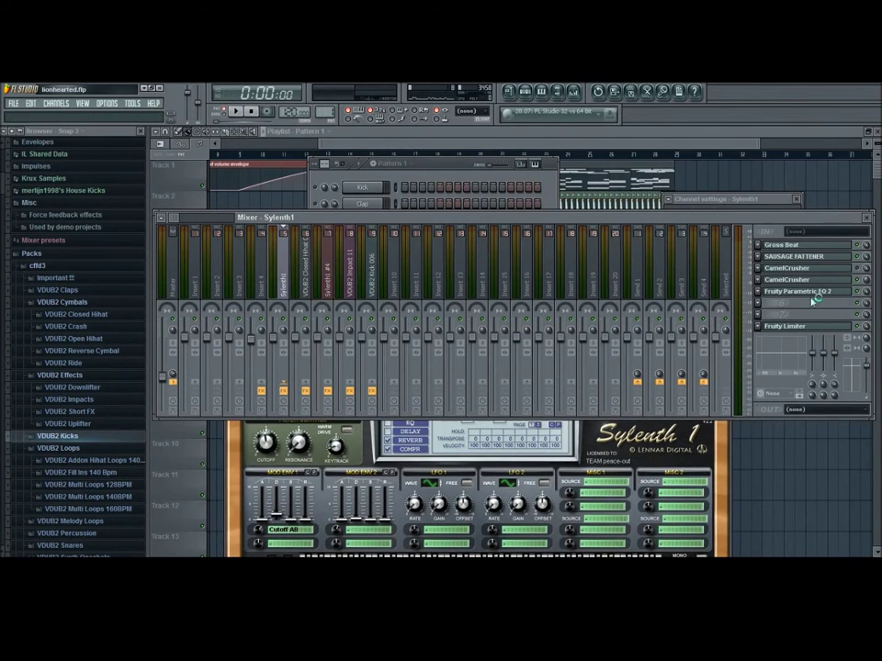
pyautogui.click(807, 246)
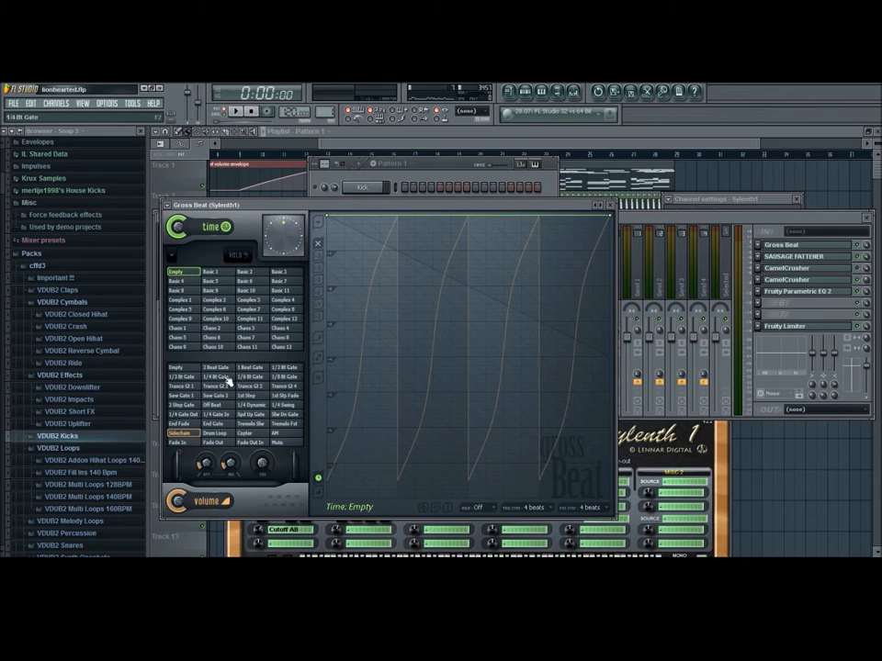
pyautogui.click(180, 433)
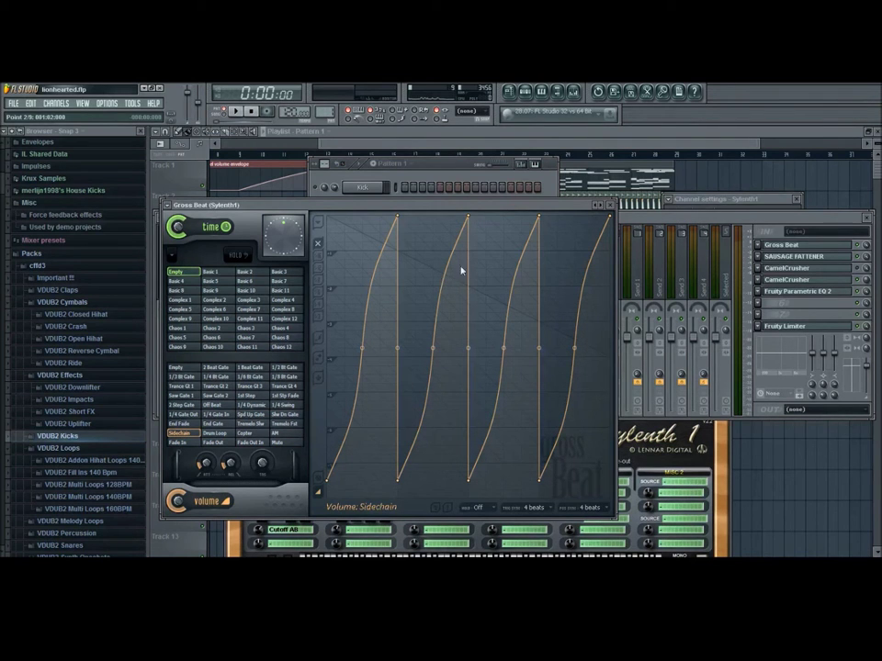
pyautogui.click(237, 111)
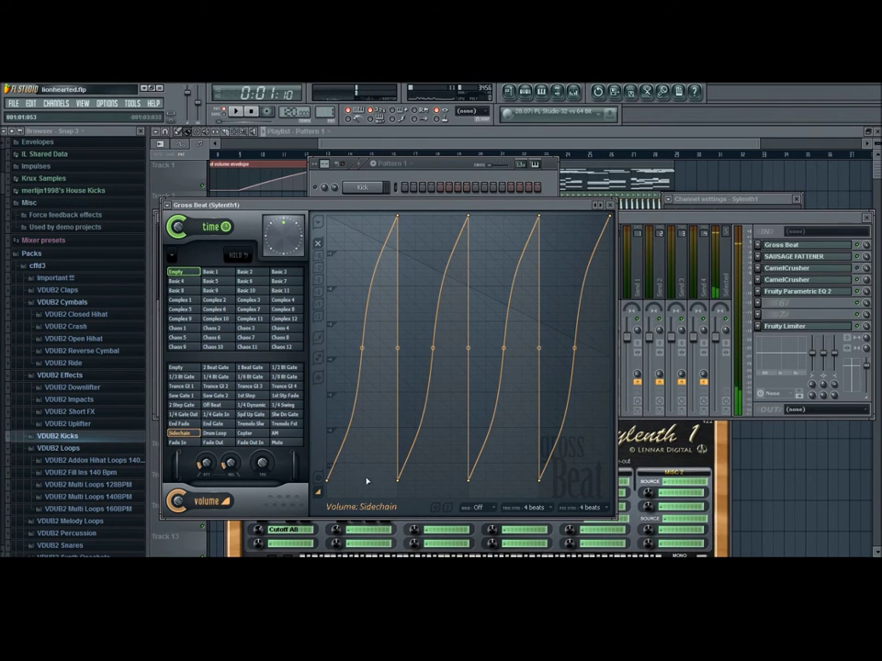
# Examine the Sausage Fattener on the Sylenth1 mixer track and compare the sound with it bypassed and enabled
pyautogui.click(827, 256)
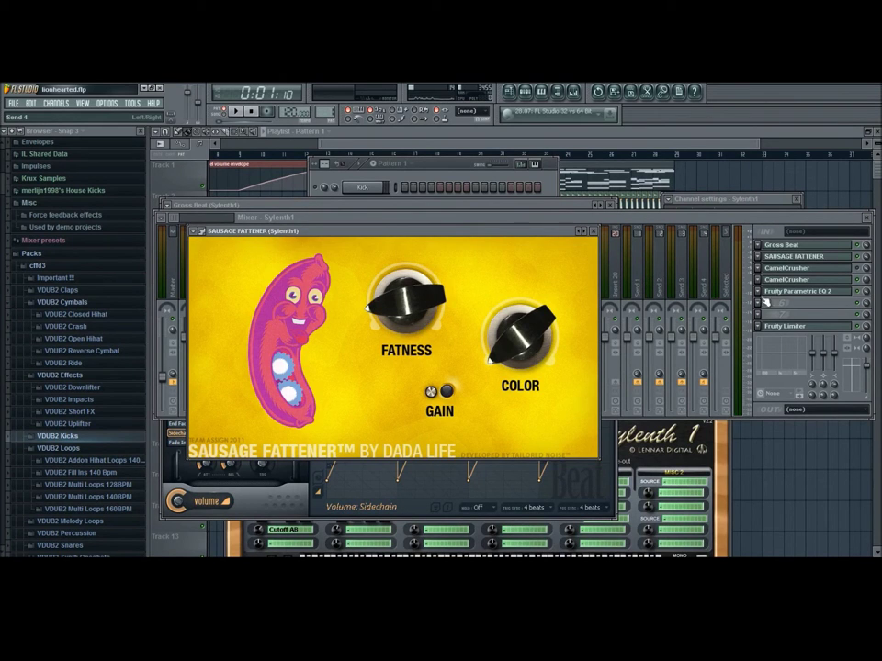
pyautogui.click(858, 257)
pyautogui.press('space')
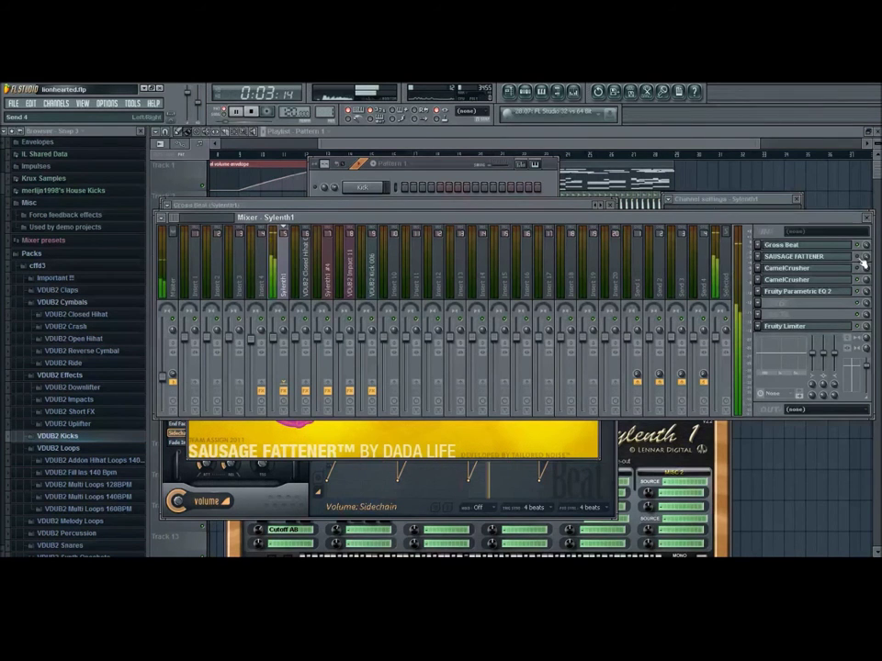
pyautogui.press('space')
pyautogui.press('space')
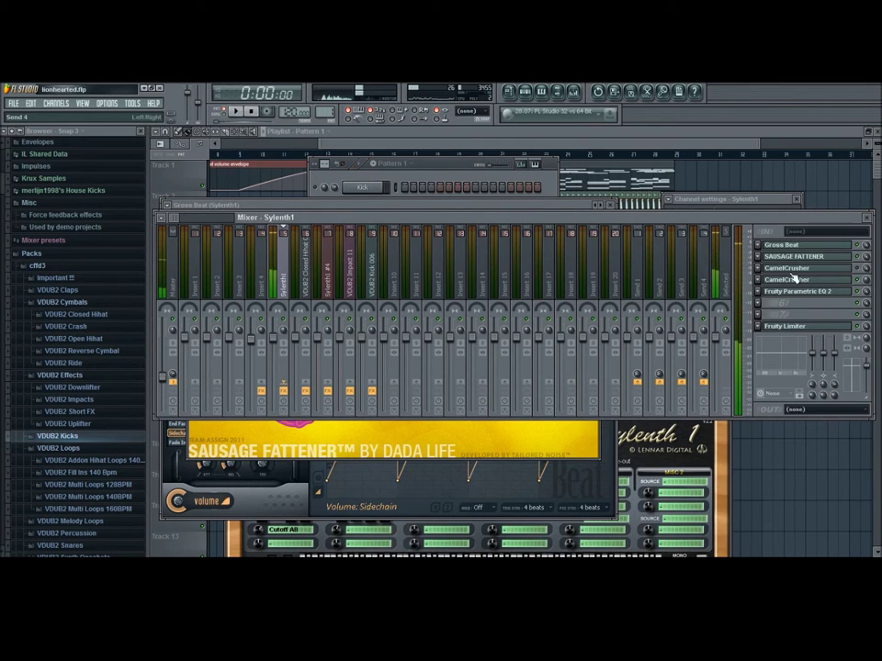
pyautogui.press('space')
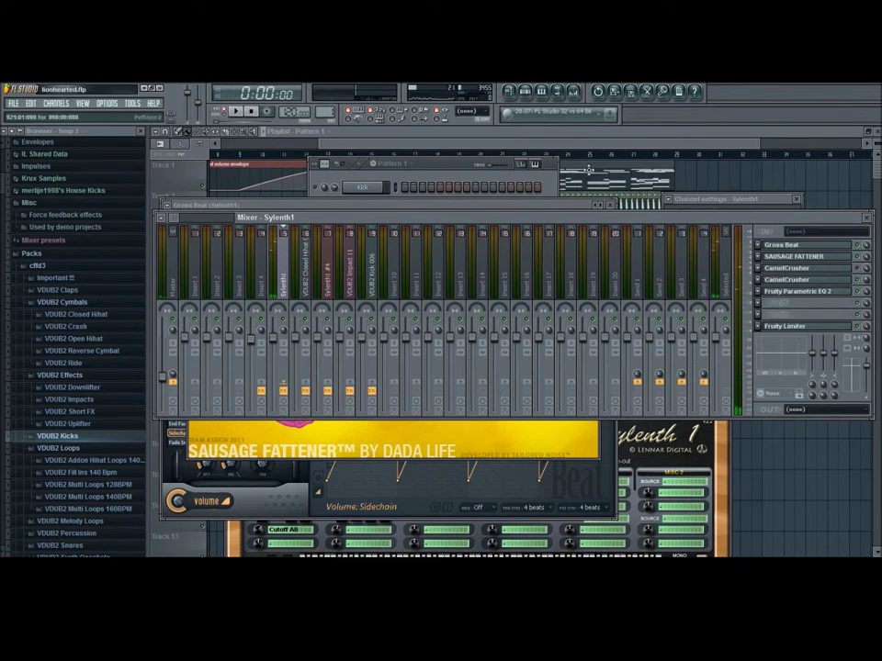
# Examine the second CamelCrusher with its Tube Warmth patch and play the pattern to hear its effect
pyautogui.click(818, 282)
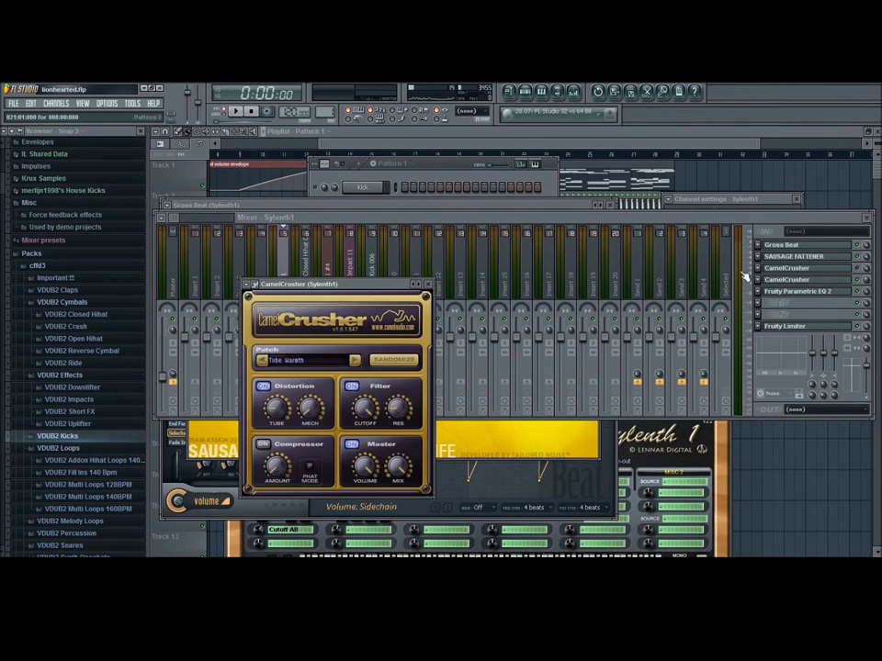
pyautogui.moveTo(372, 284); pyautogui.dragTo(505, 181)
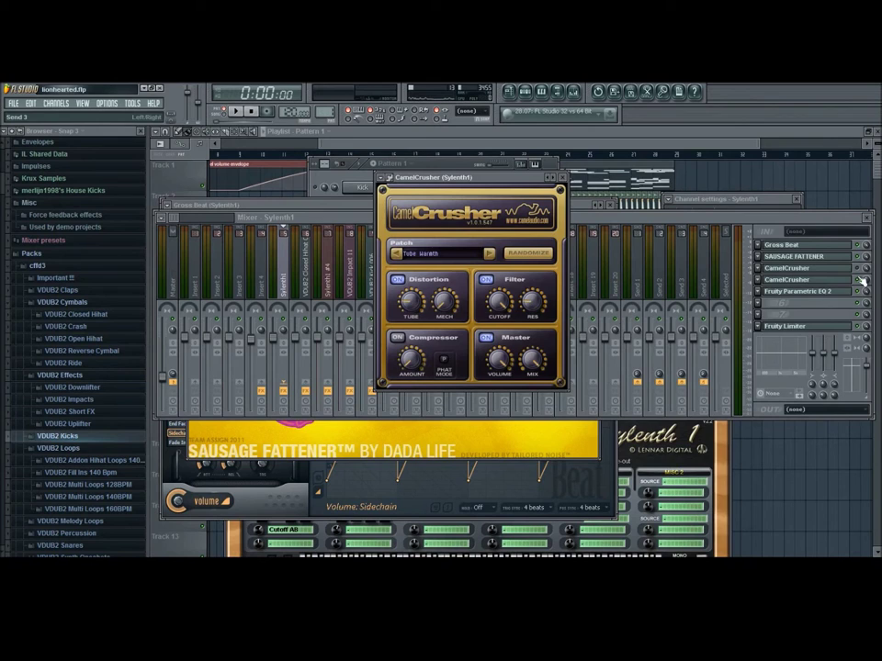
pyautogui.click(576, 222)
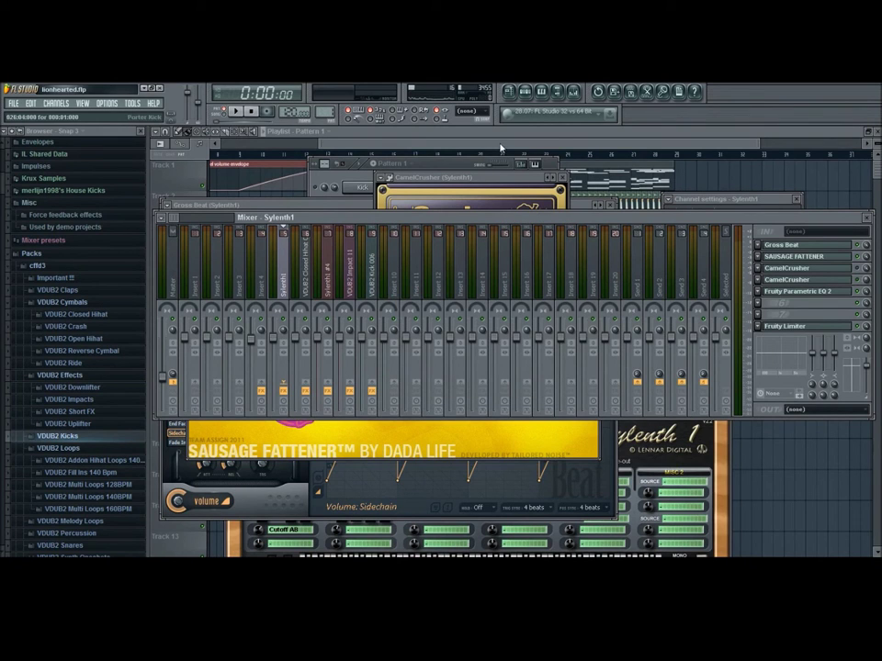
pyautogui.press('space')
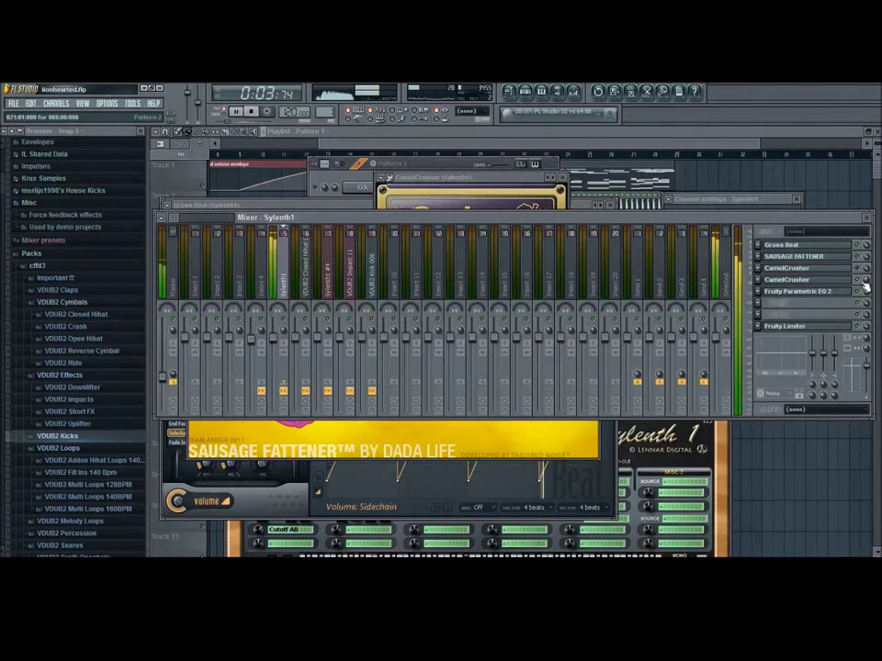
pyautogui.press('space')
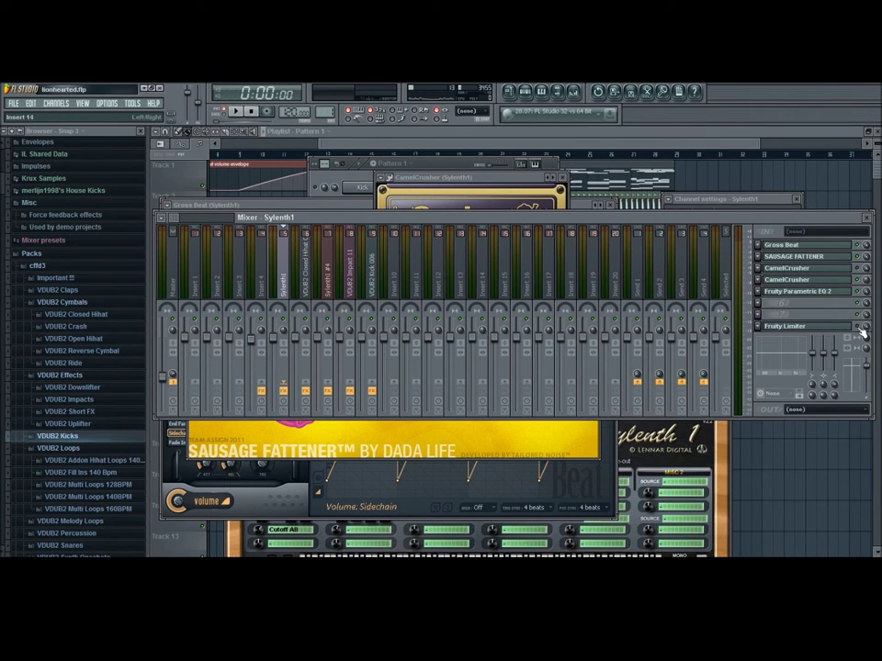
# Play the lead with the Fruity Limiter bypassed and enabled, and return to the playlist
pyautogui.press('space')
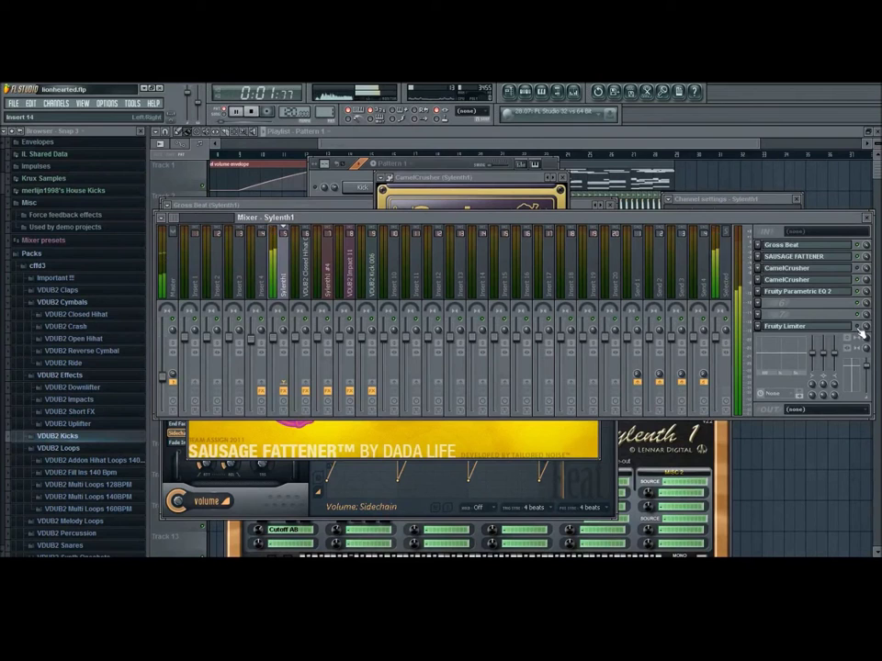
pyautogui.press('space')
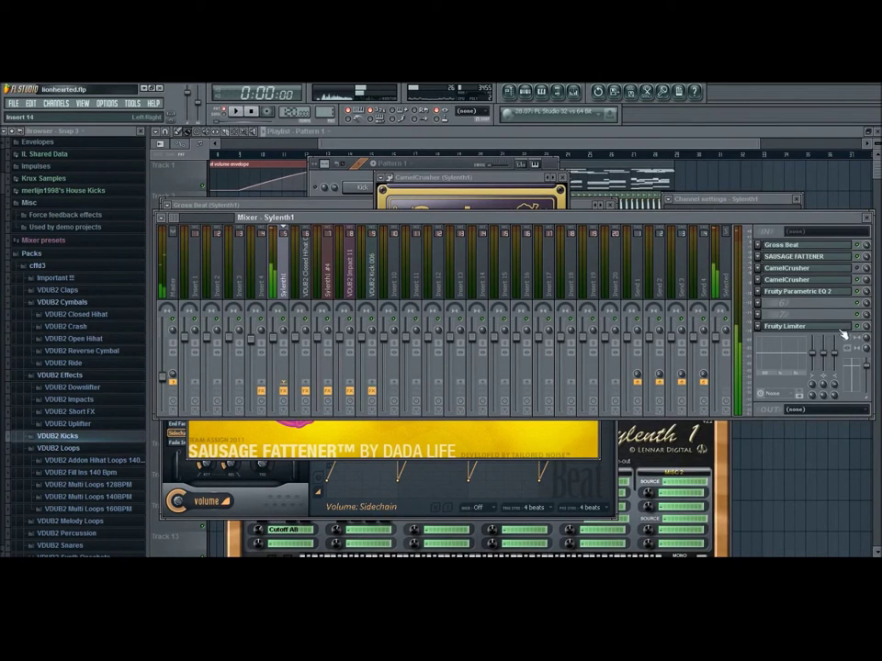
pyautogui.press('F12')
pyautogui.press('space')
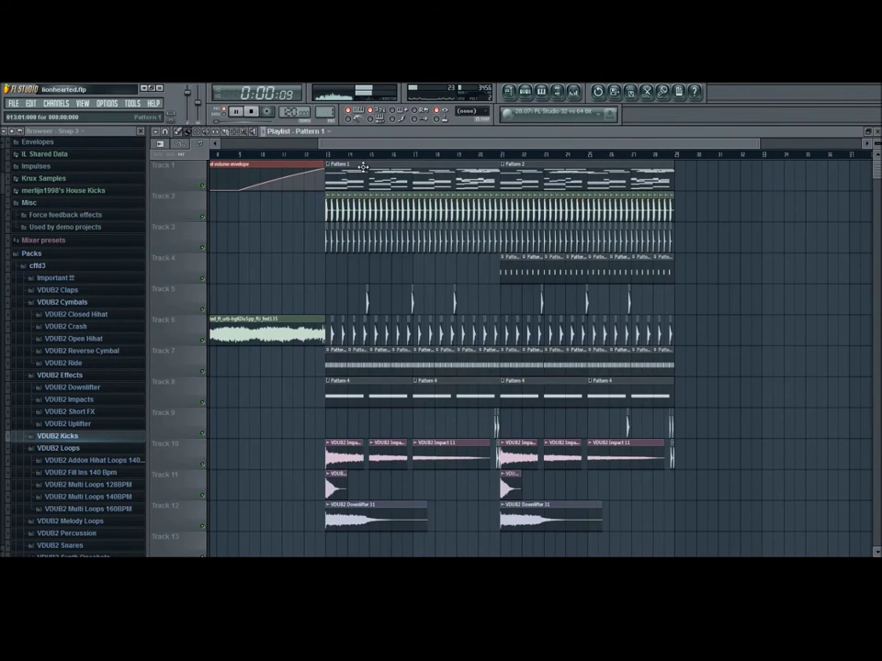
pyautogui.press('space')
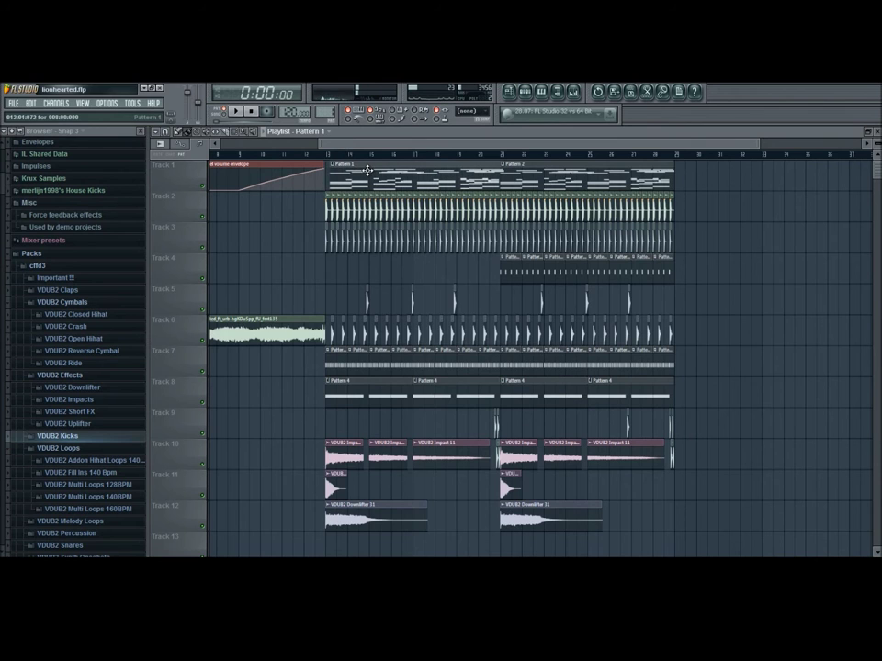
# Open Sylenth1 #3 and check its Part A settings and mixer track assignment
pyautogui.click(574, 91)
pyautogui.click(525, 91)
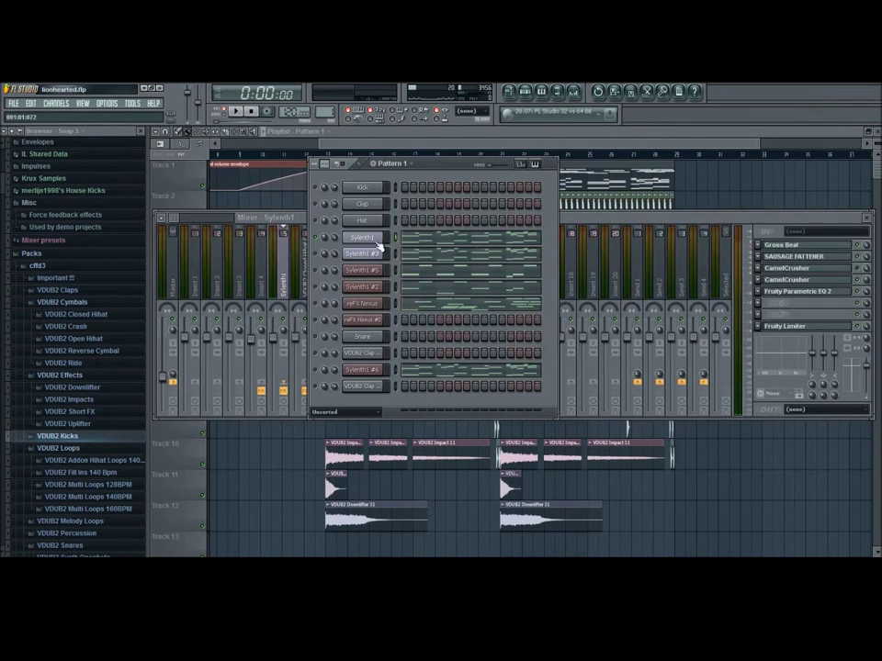
pyautogui.click(372, 255)
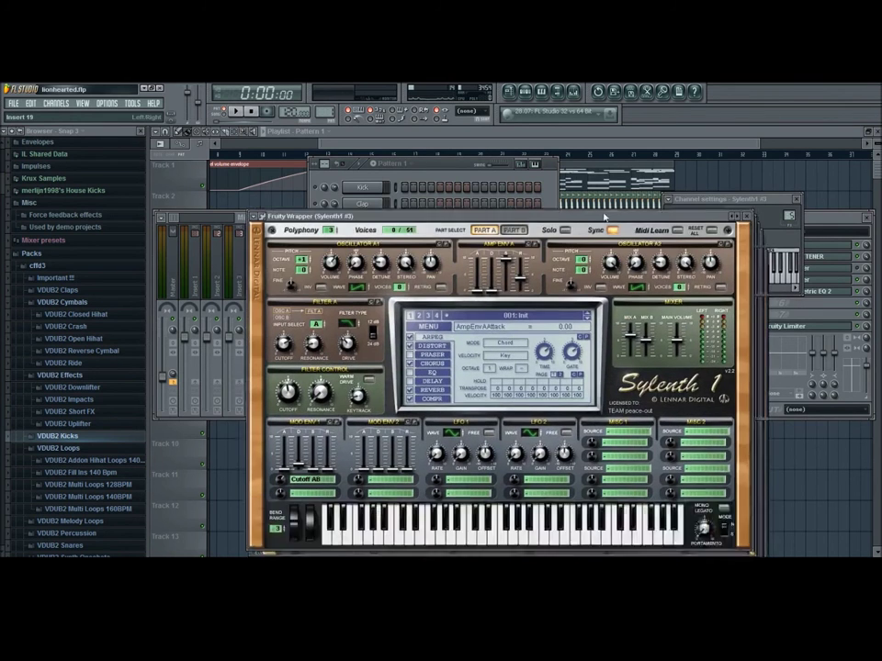
pyautogui.moveTo(604, 217); pyautogui.dragTo(595, 200)
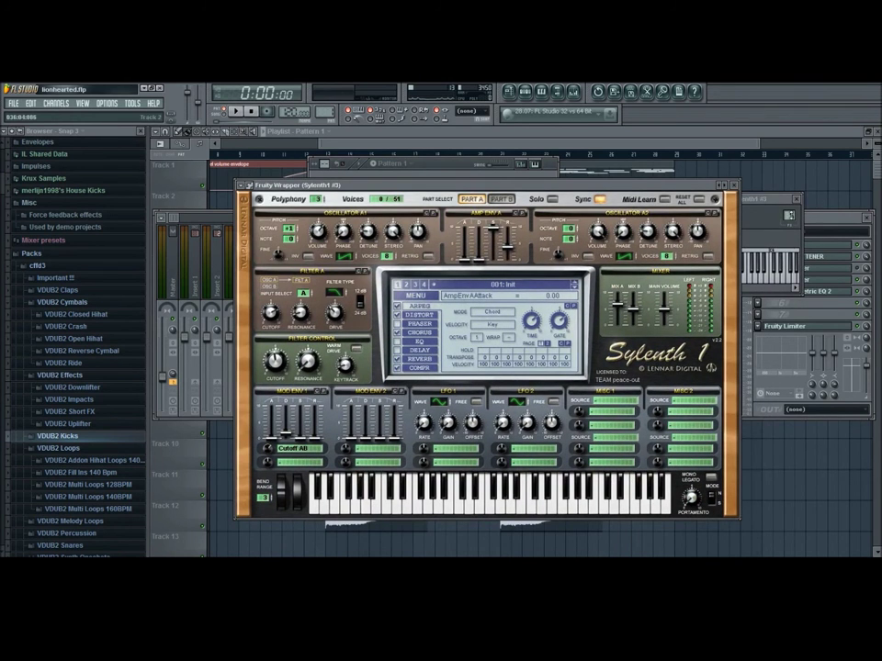
pyautogui.click(846, 262)
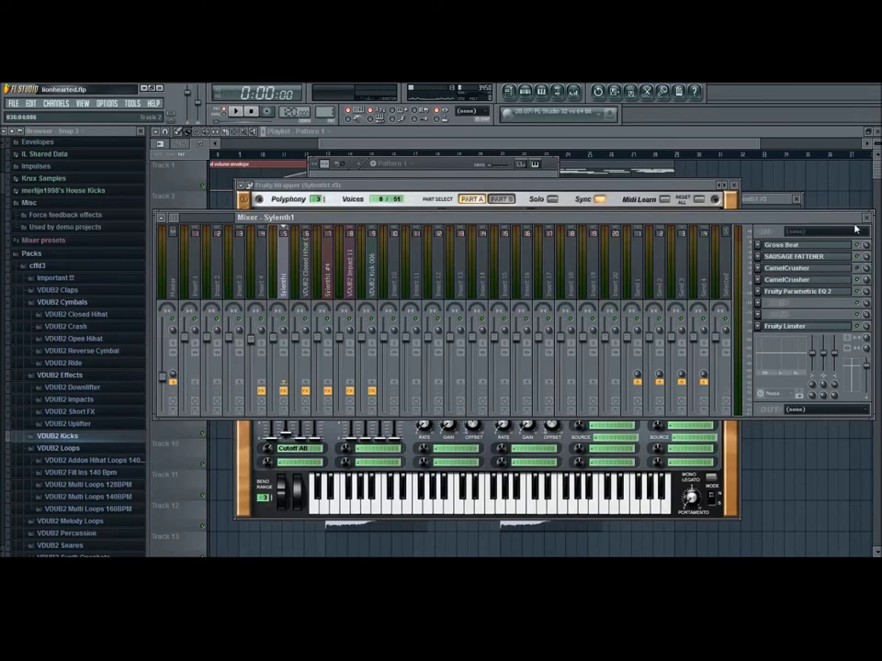
pyautogui.click(523, 91)
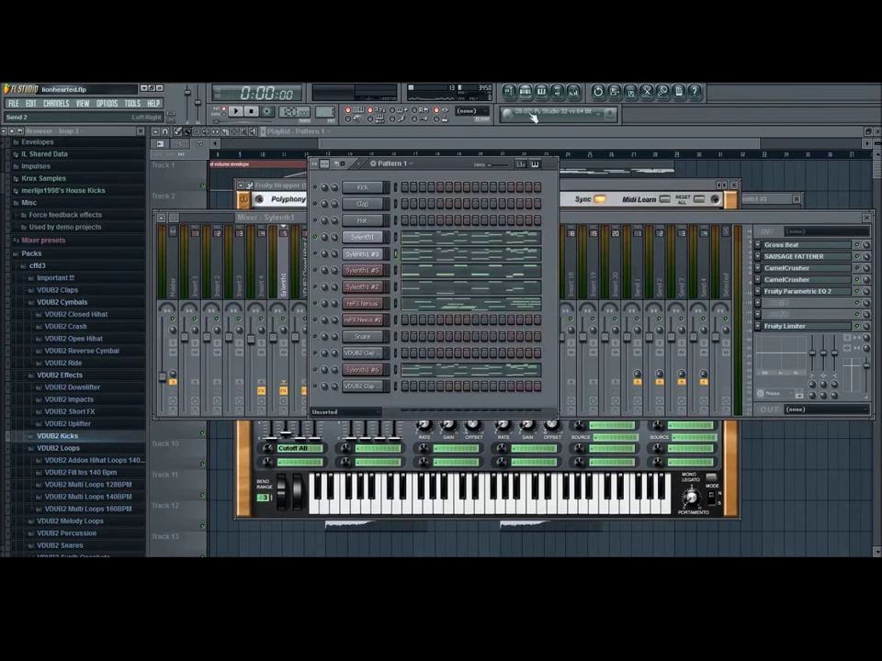
pyautogui.click(384, 254)
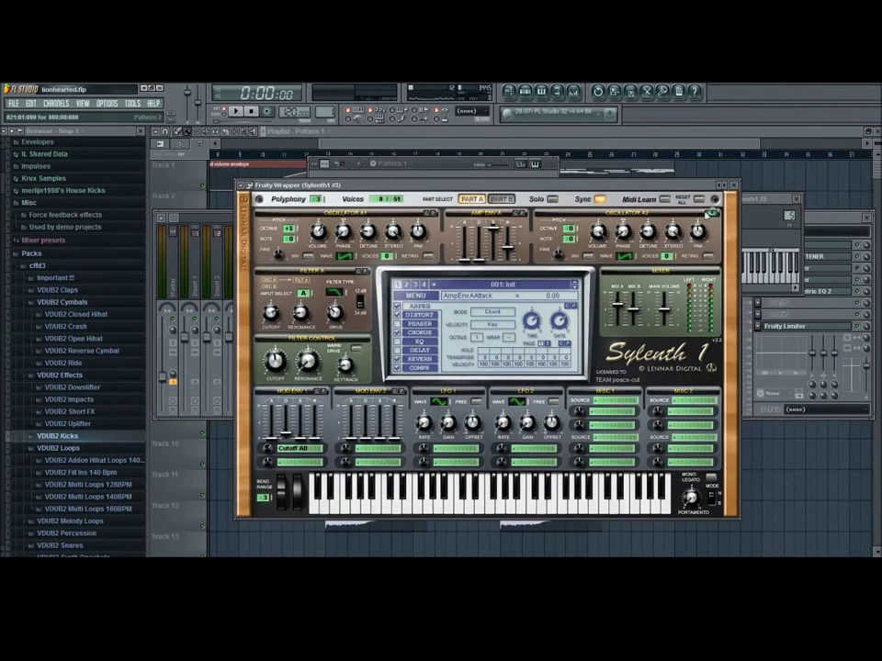
# Open the original Sylenth1 channel and view its Part A oscillator settings for comparison
pyautogui.click(427, 162)
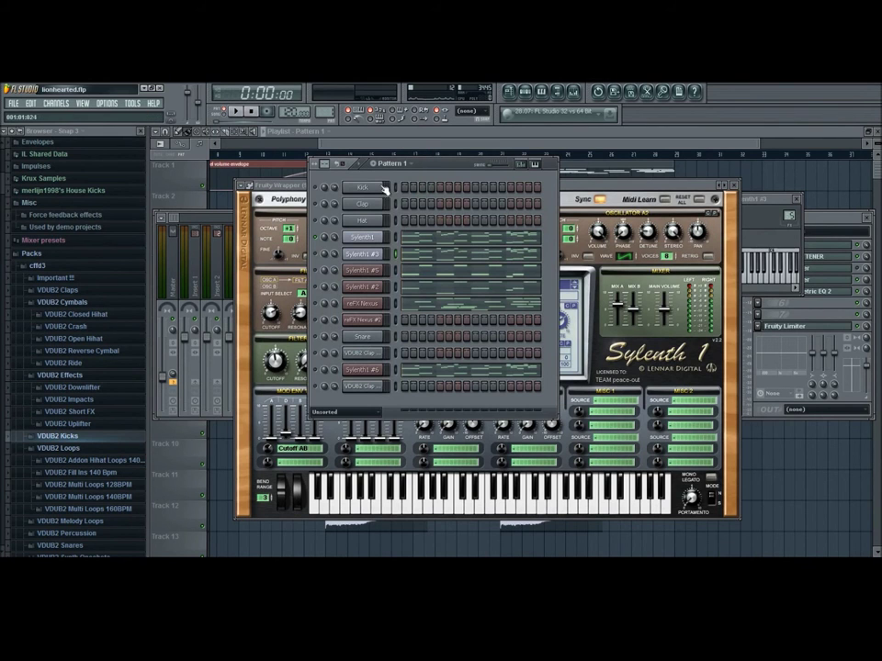
pyautogui.click(372, 240)
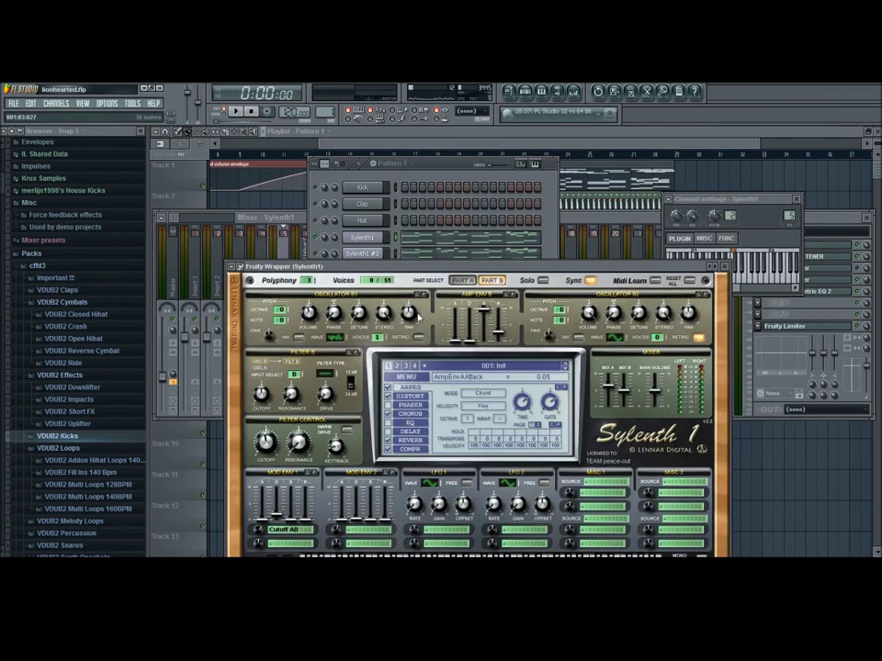
pyautogui.click(453, 280)
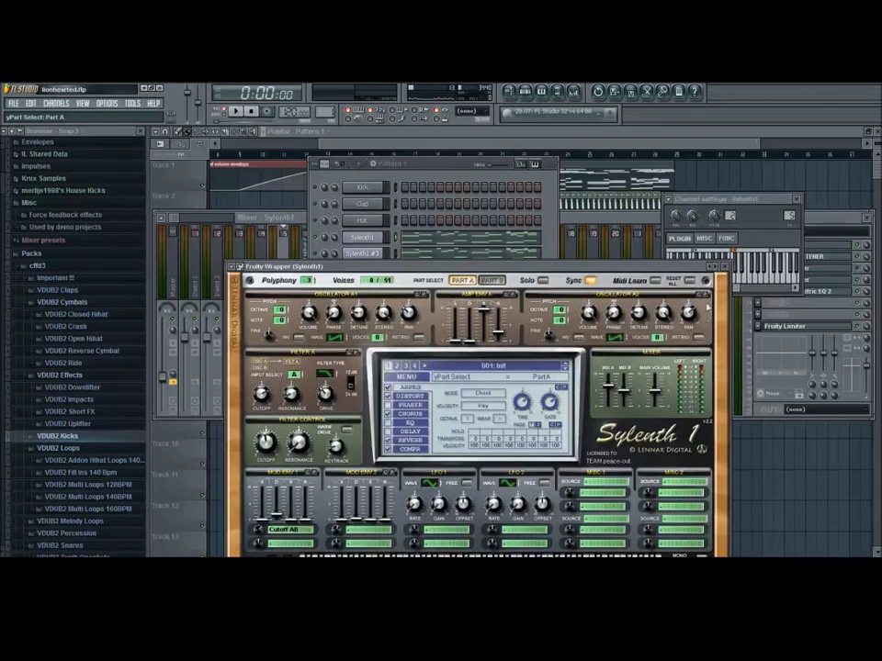
# Bring up the Pattern 1 channels and play the pattern with only Sylenth1 #5 enabled
pyautogui.click(452, 240)
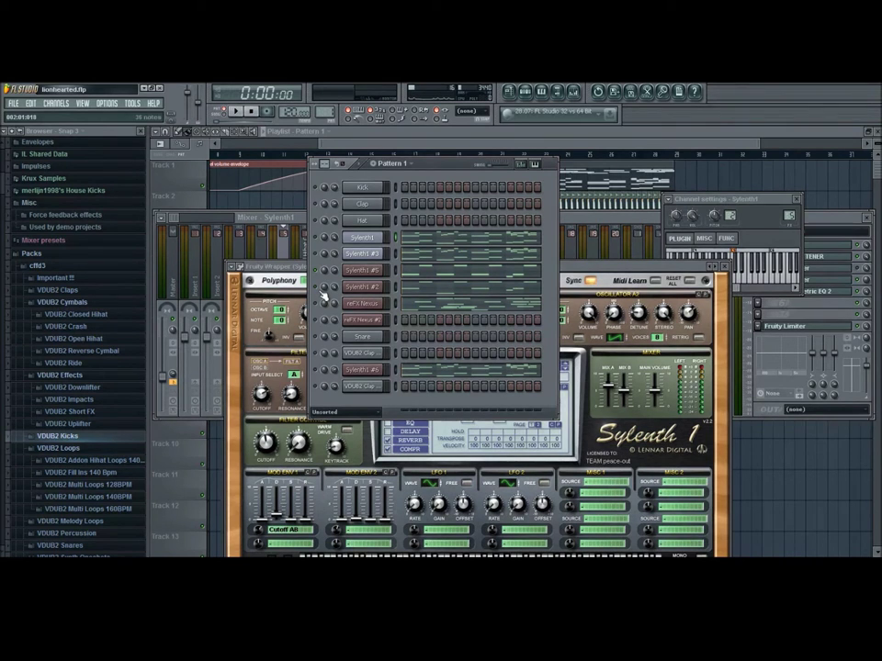
pyautogui.press('space')
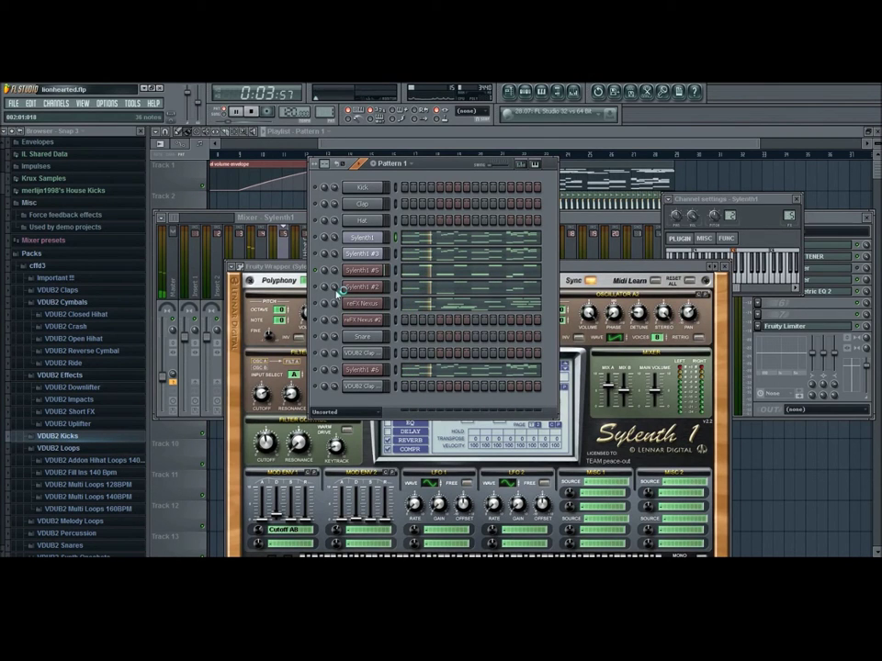
pyautogui.press('space')
# Open Sylenth1 #5, check its Part A oscillator settings, and play the pattern to hear that channel again
pyautogui.click(382, 270)
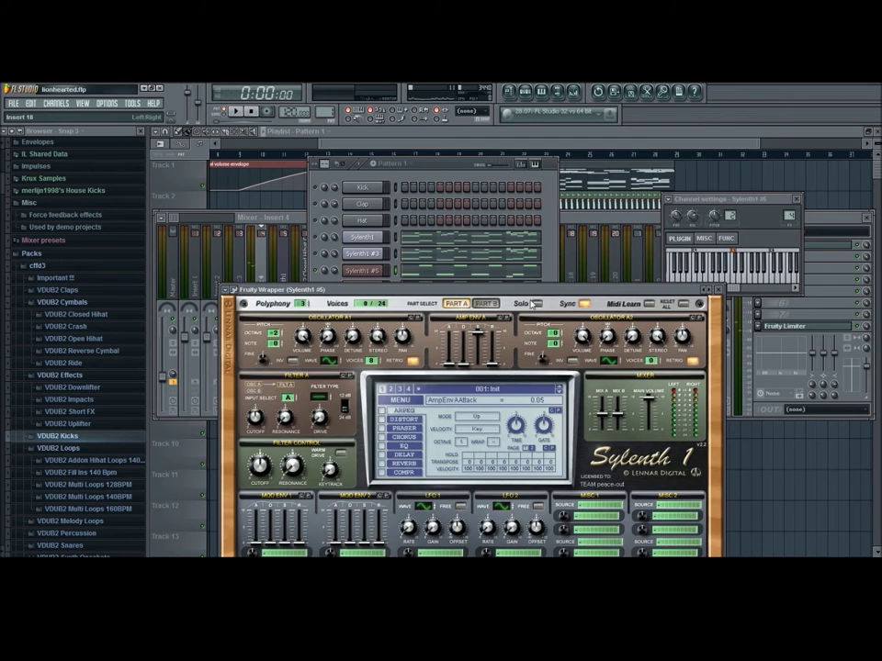
pyautogui.moveTo(531, 293); pyautogui.dragTo(544, 167)
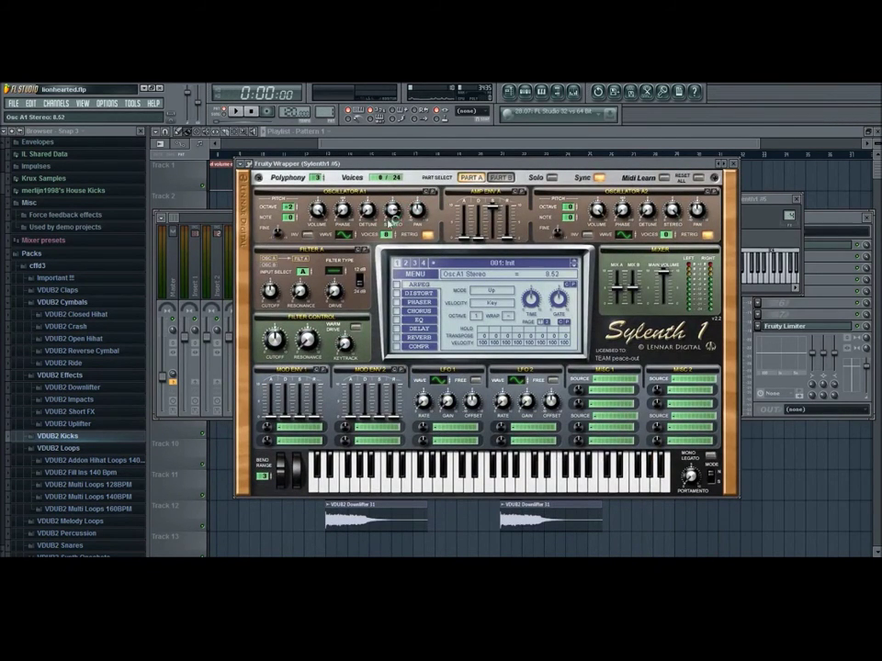
pyautogui.moveTo(392, 224); pyautogui.dragTo(384, 233)
pyautogui.click(526, 91)
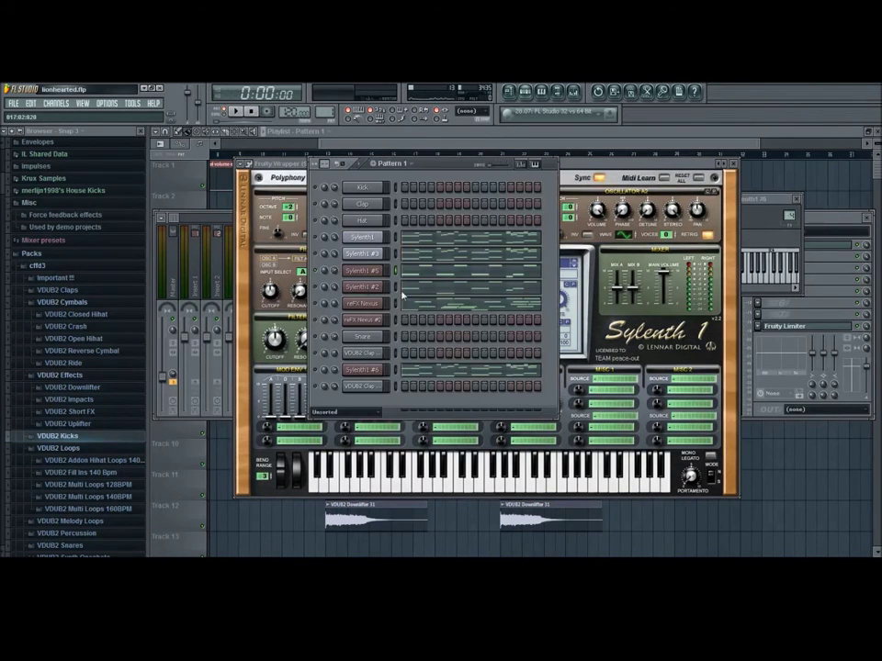
pyautogui.press('space')
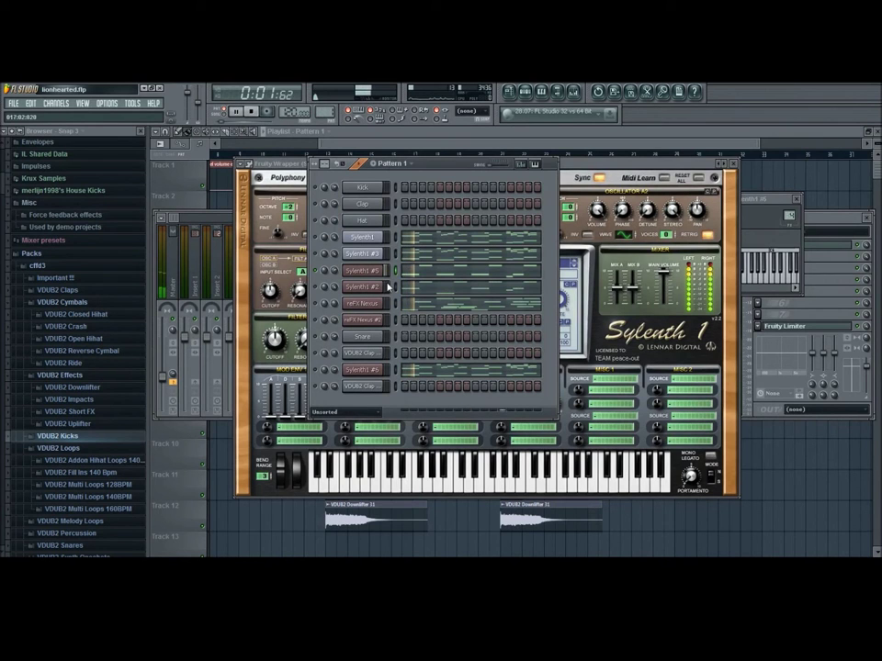
pyautogui.press('space')
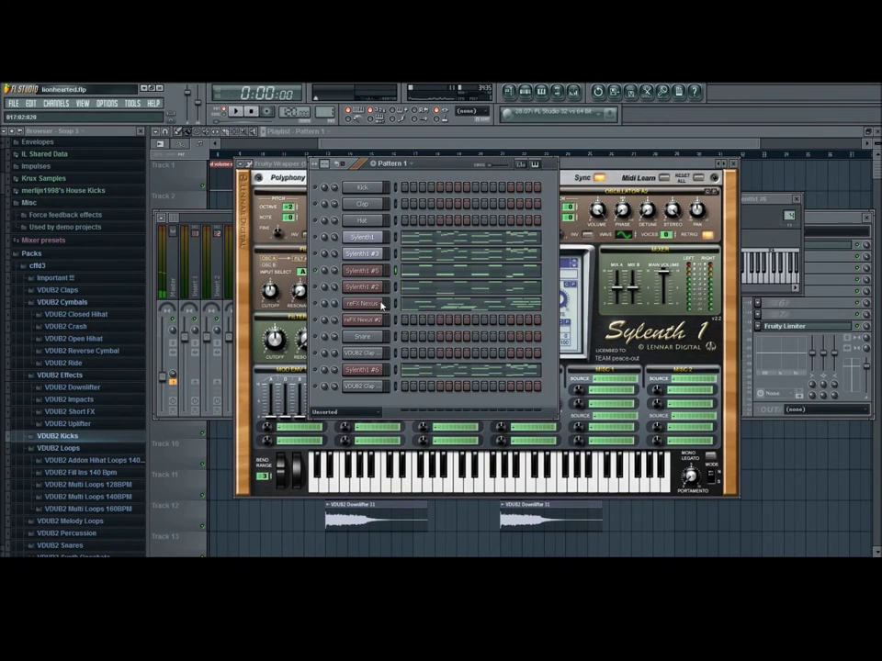
# Open Sylenth1 #2 and examine its Part A settings along with the chorus and reverb effects
pyautogui.click(377, 290)
pyautogui.moveTo(433, 167); pyautogui.dragTo(494, 149)
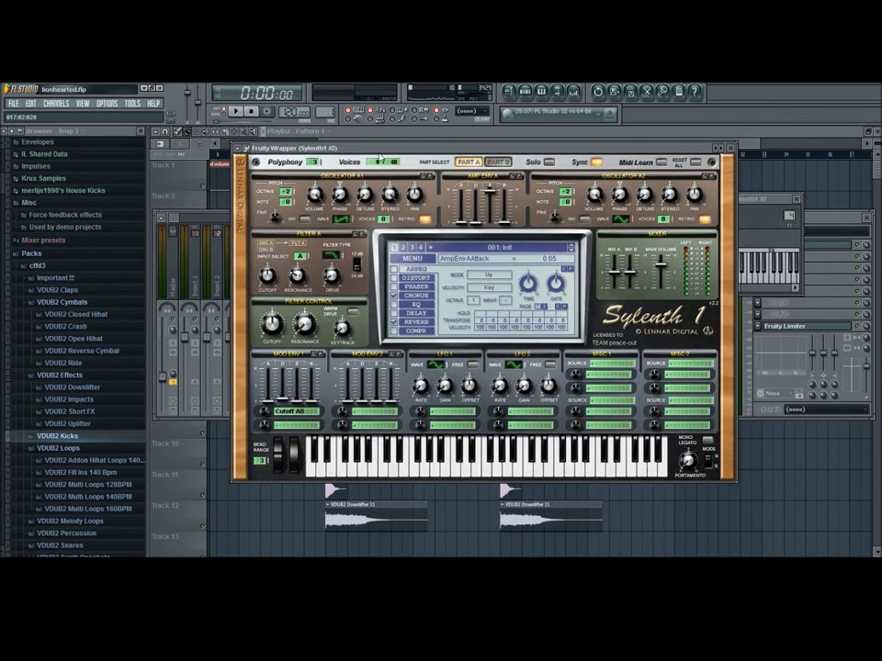
pyautogui.moveTo(403, 147); pyautogui.dragTo(410, 151)
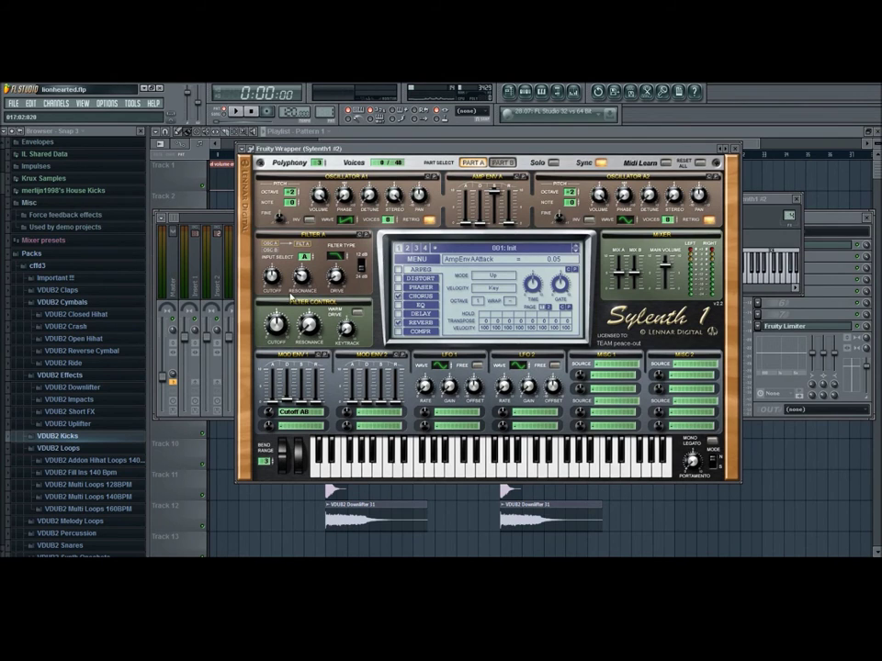
pyautogui.click(422, 297)
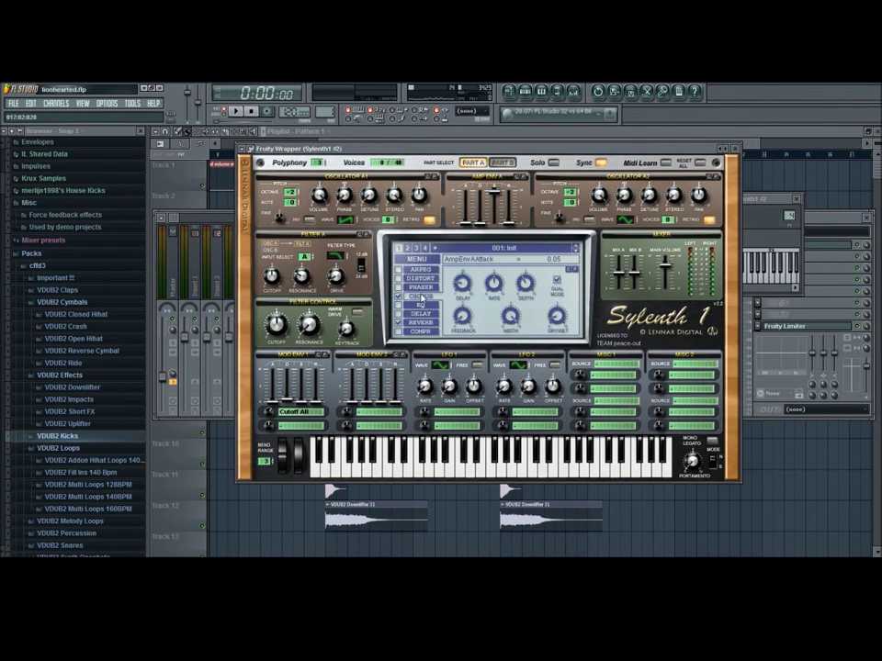
pyautogui.click(422, 324)
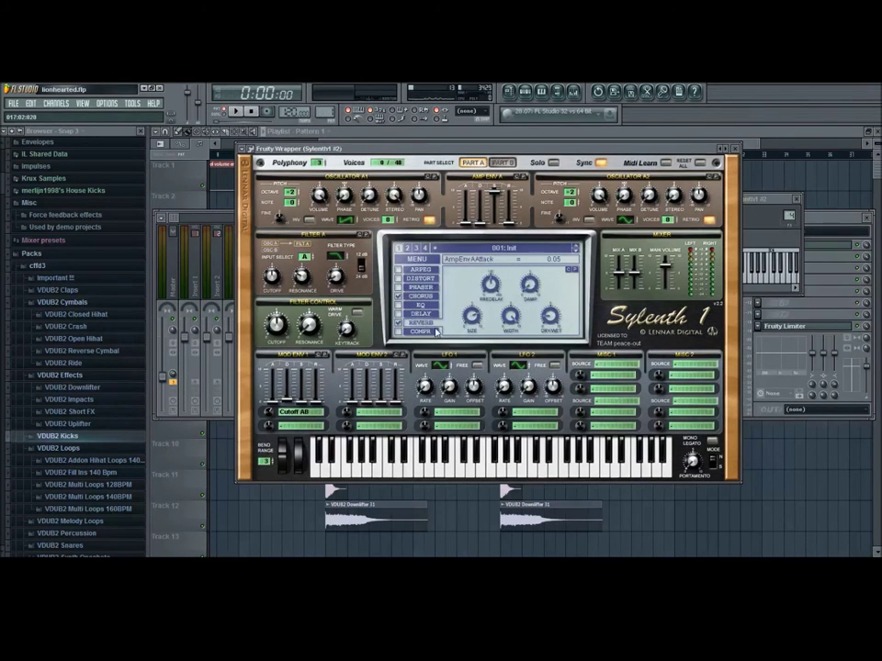
pyautogui.click(422, 296)
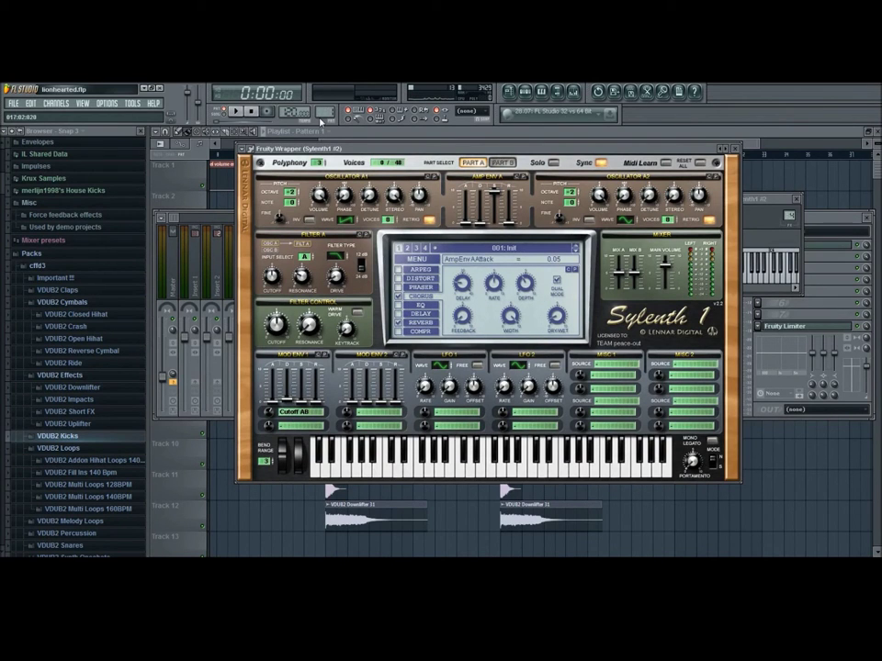
# Play Pattern 1 with only Sylenth1 #2 enabled and bring its synth window back into view
pyautogui.press('F6')
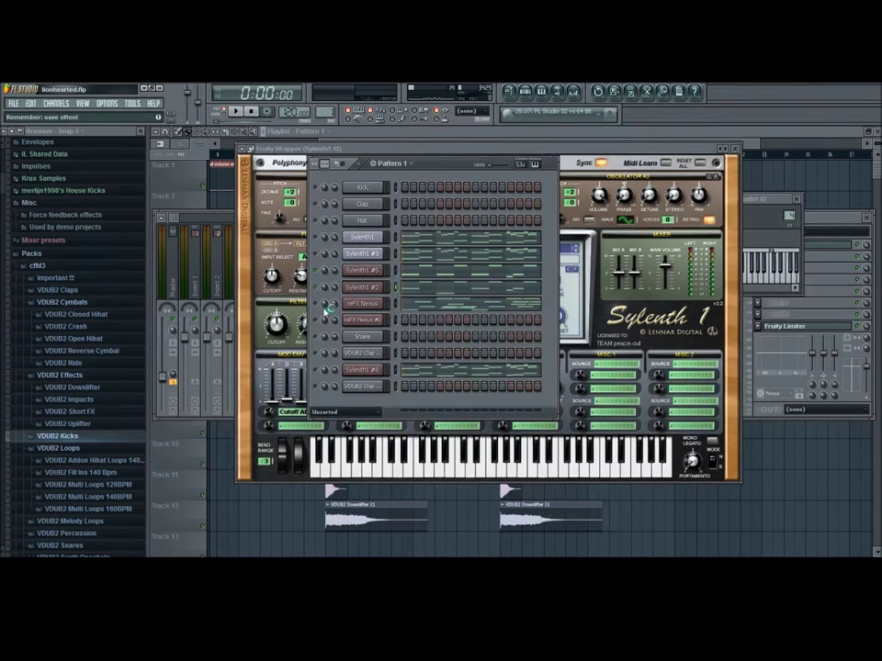
pyautogui.press('space')
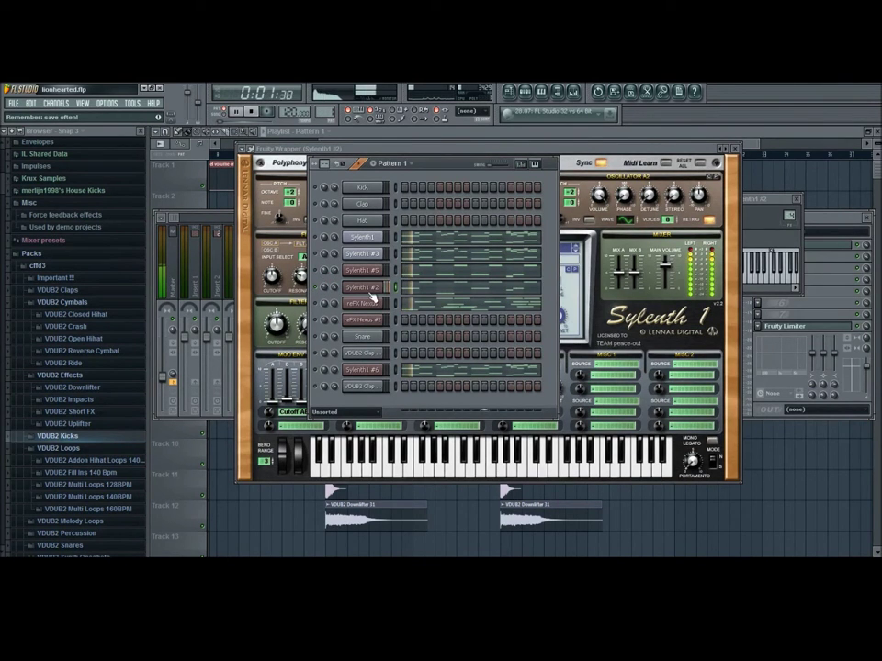
pyautogui.click(547, 164)
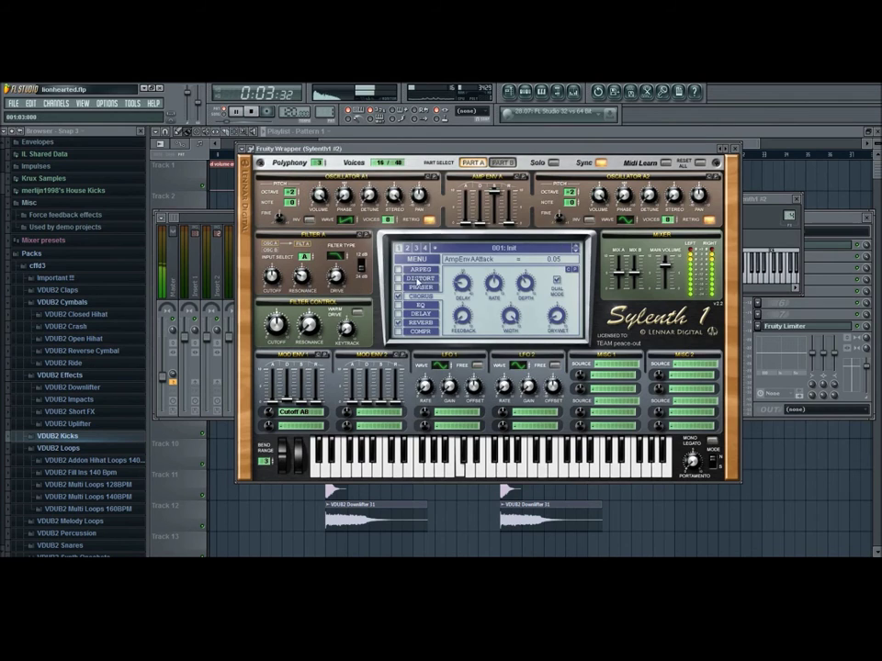
# Compare Sylenth1 #2 during playback with the first Mod Env 1 destination cleared and with it set to Cutoff AB, and stop playback
pyautogui.click(293, 410)
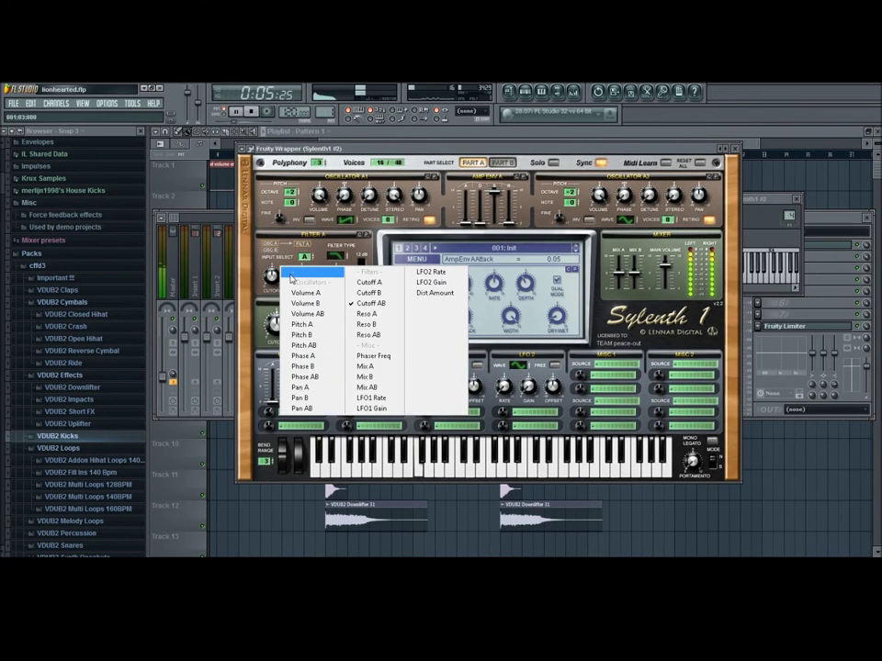
pyautogui.click(295, 219)
pyautogui.click(294, 411)
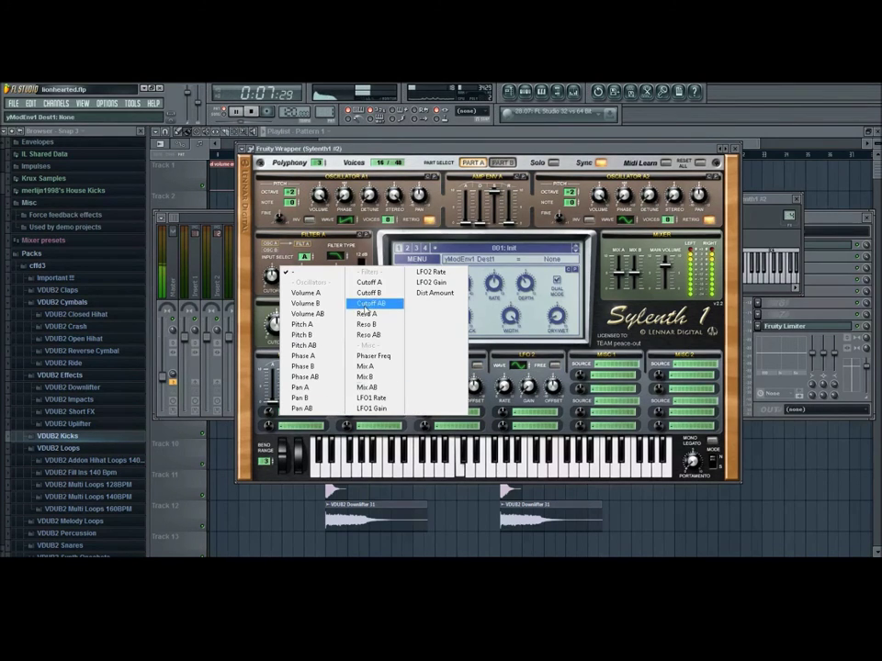
pyautogui.click(366, 304)
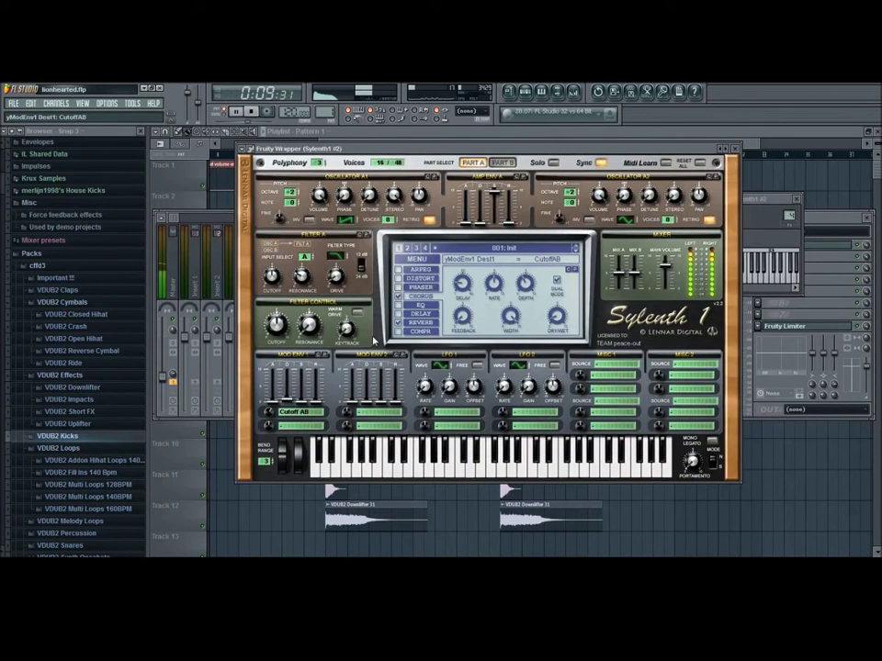
pyautogui.press('space')
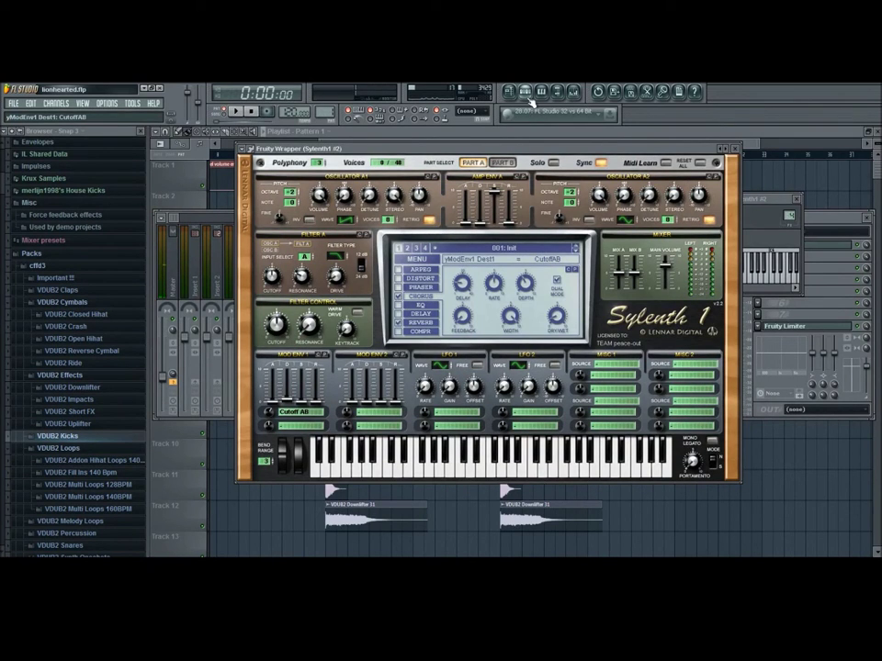
# Open the Sylenth1 #2 piano roll from Pattern 1 and examine its repeated short notes against the other channels' notes
pyautogui.click(526, 93)
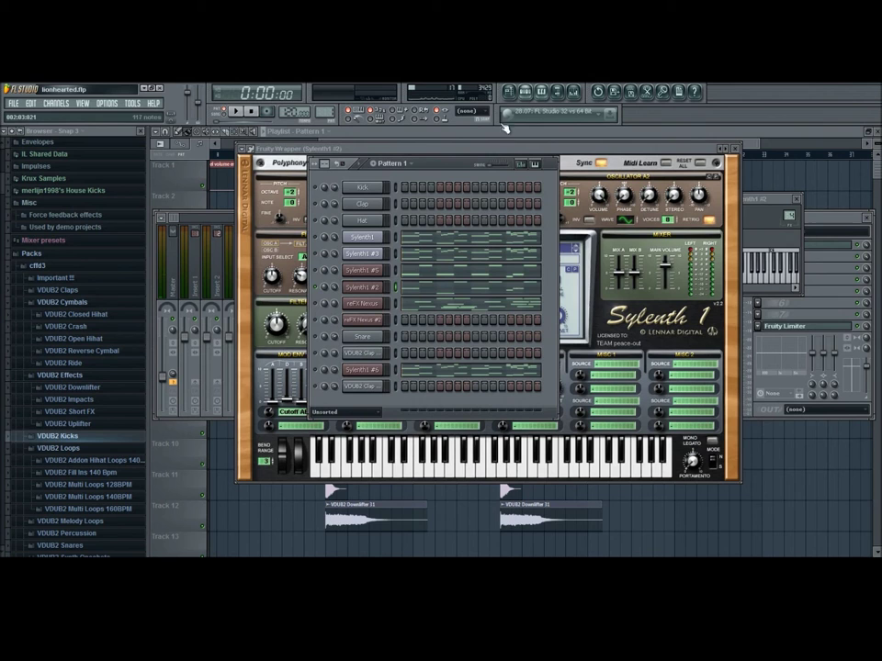
pyautogui.click(433, 289)
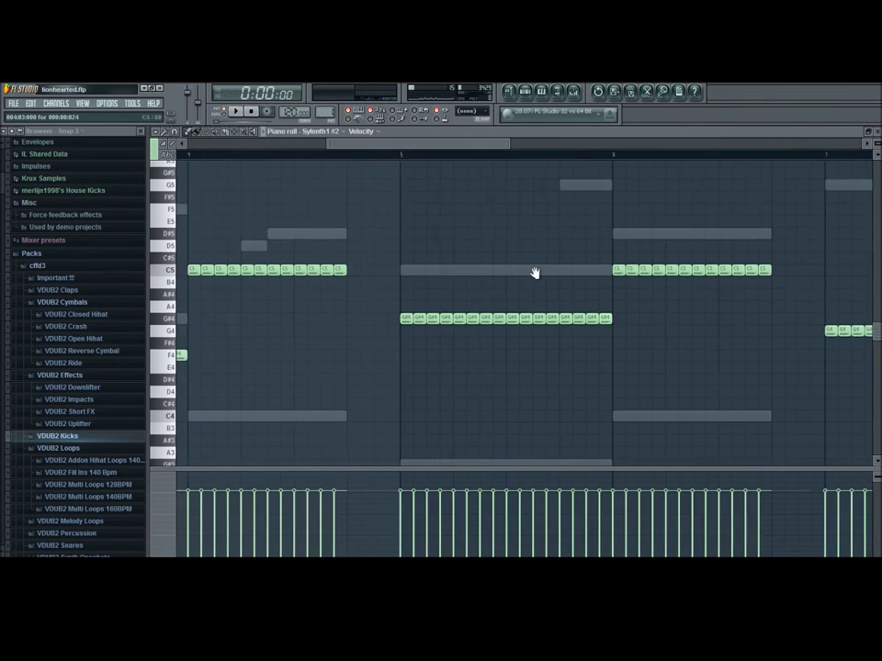
pyautogui.scroll(-3, 535, 272)
pyautogui.scroll(1, 573, 234)
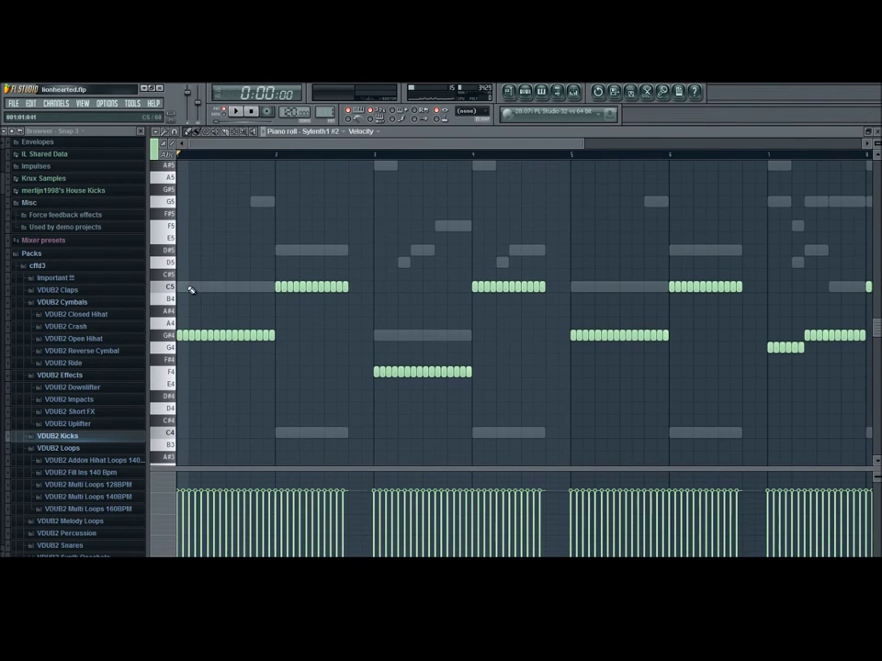
pyautogui.click(193, 286)
pyautogui.rightClick(208, 286)
pyautogui.click(205, 338)
pyautogui.scroll(3, 250, 319)
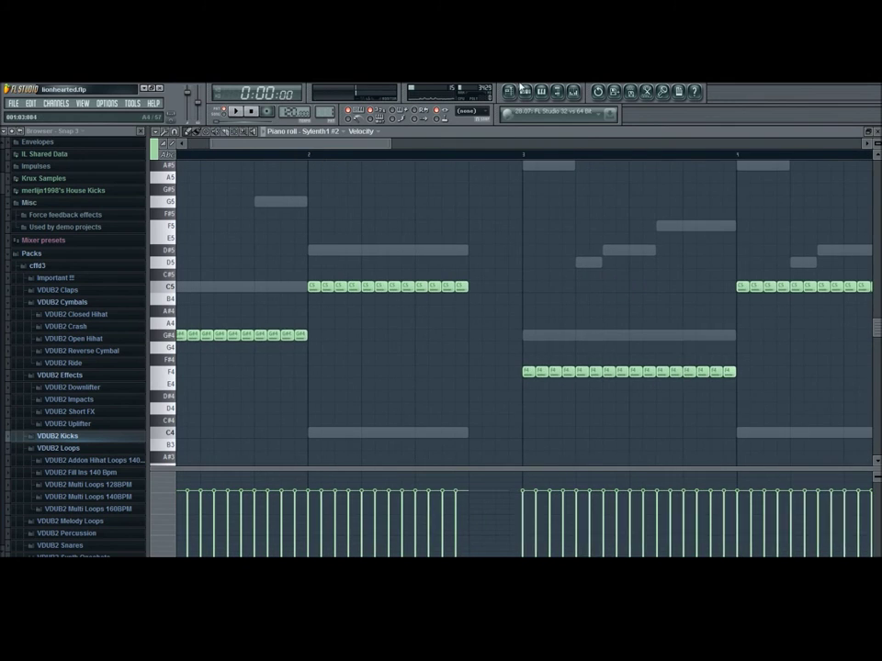
# Return to the playlist and set the song position to bar 13, where Pattern 1 begins
pyautogui.click(511, 90)
pyautogui.scroll(-2, 517, 239)
pyautogui.moveTo(654, 198); pyautogui.dragTo(597, 247)
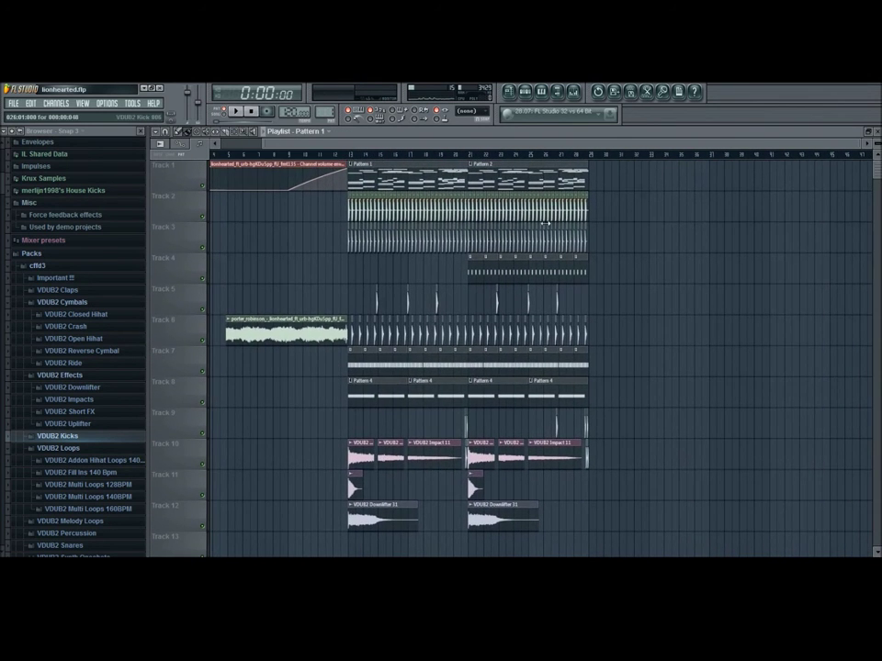
pyautogui.click(525, 92)
pyautogui.click(471, 147)
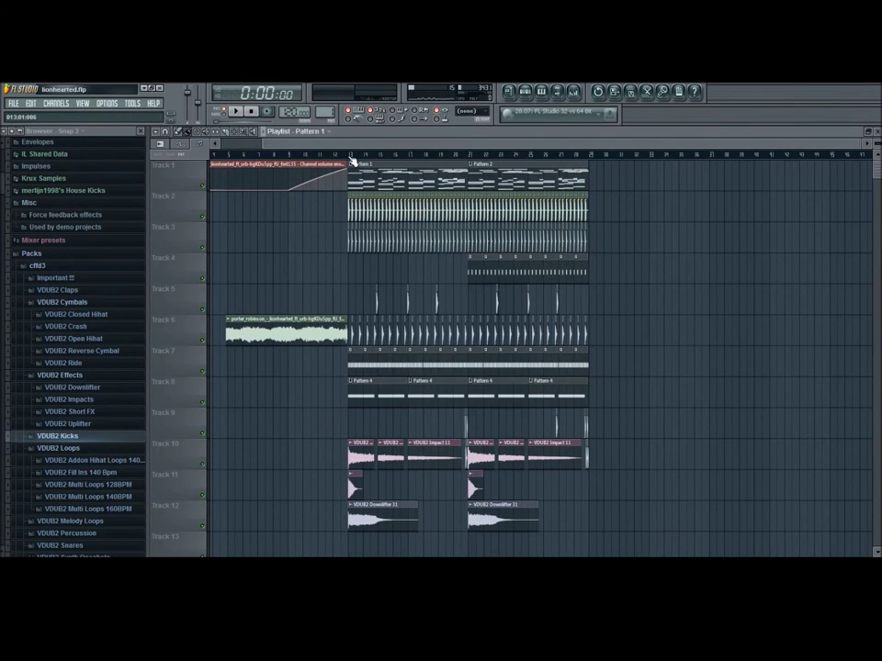
pyautogui.scroll(3, 368, 201)
pyautogui.click(328, 154)
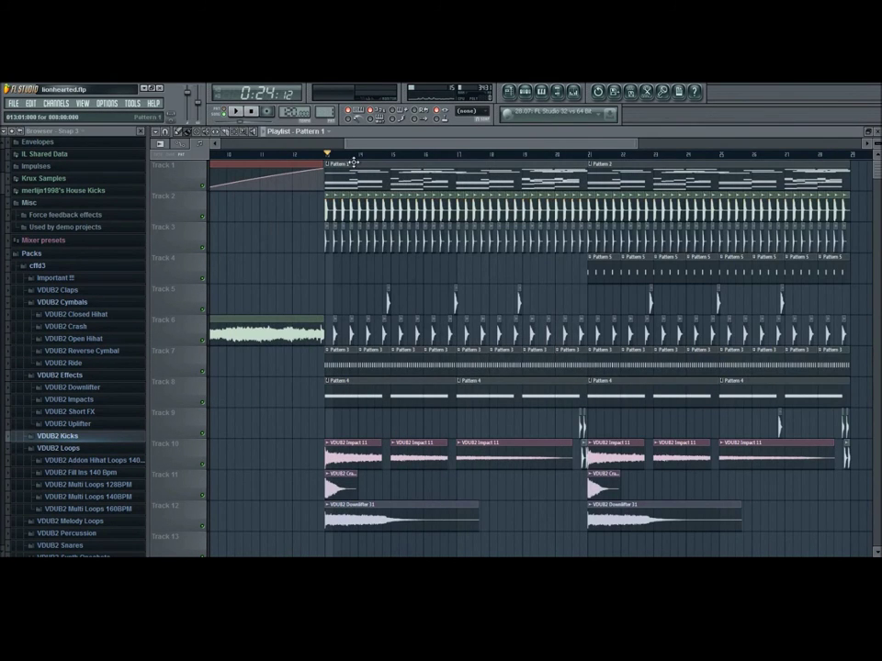
pyautogui.scroll(1, 344, 169)
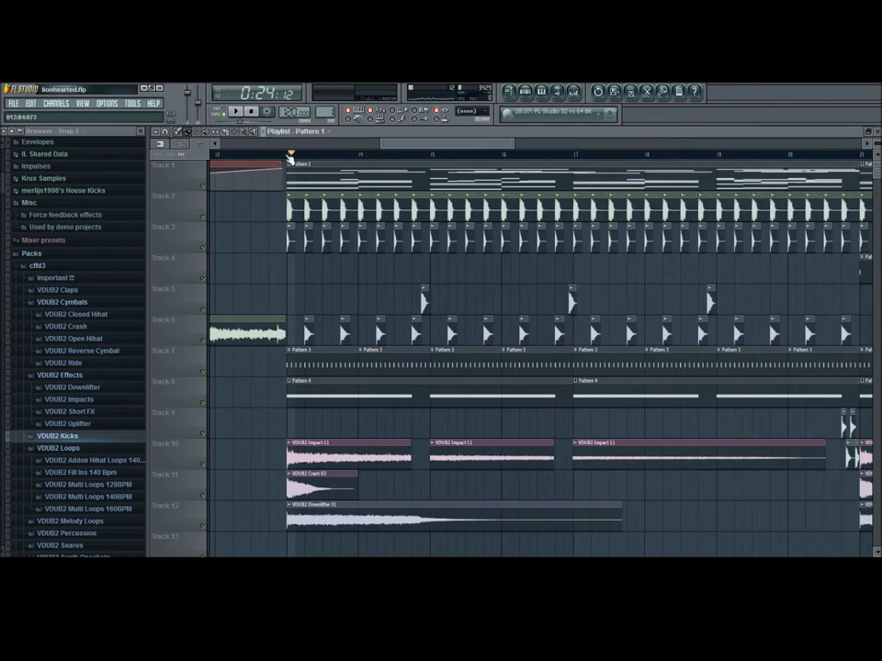
# View Pattern 1's Sylenth1 notes in the piano roll and its channel list, and return to the playlist
pyautogui.doubleClick(376, 169)
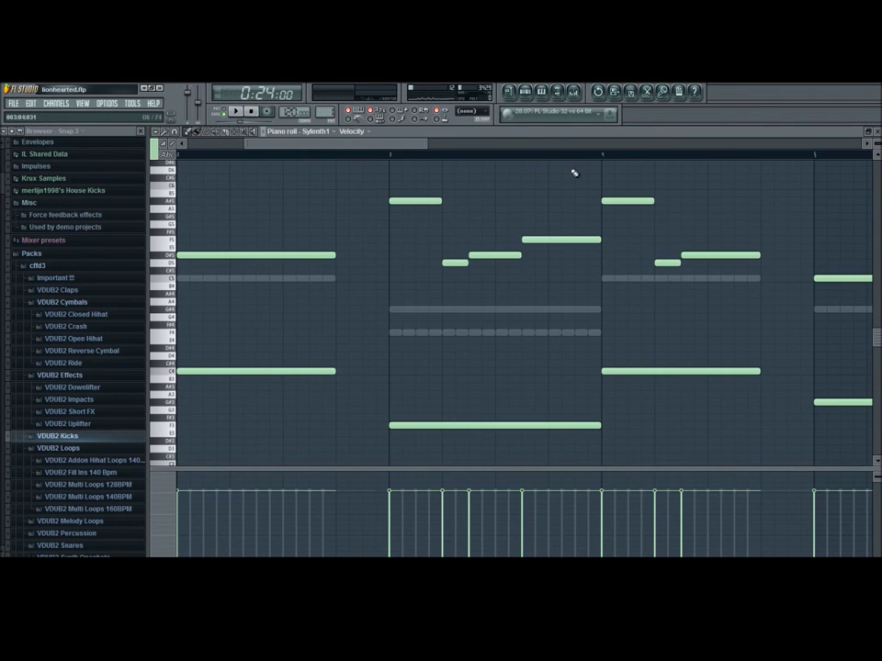
pyautogui.press('F6')
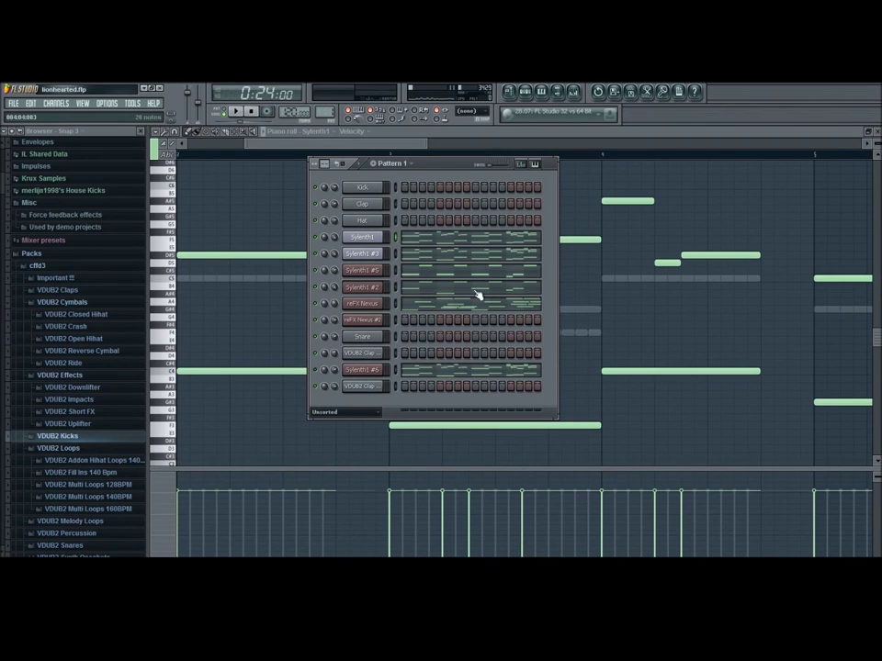
pyautogui.press('F5')
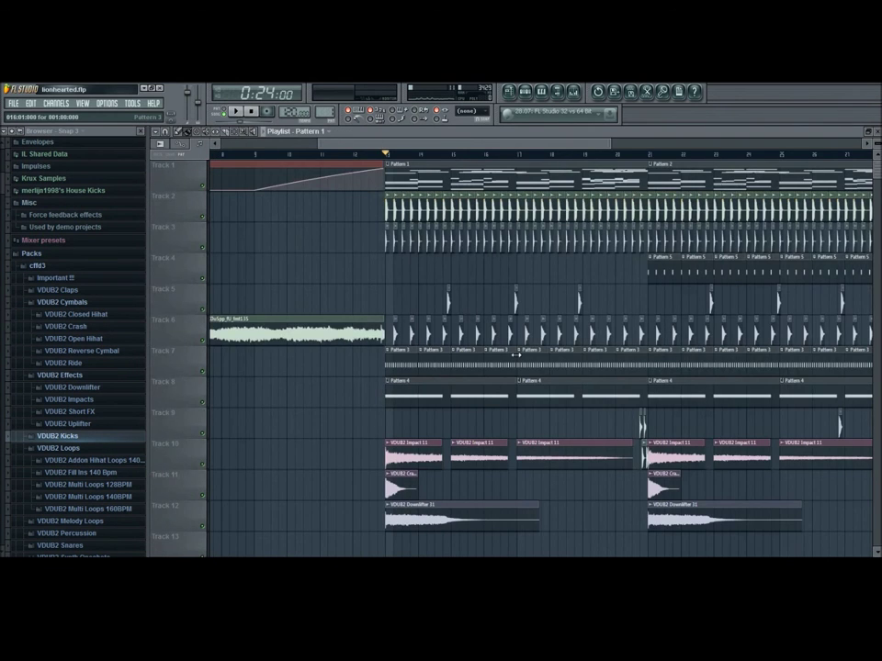
# Show the whole arrangement in the playlist and play the drop from bar 13
pyautogui.scroll(-2, 516, 354)
pyautogui.moveTo(771, 249); pyautogui.dragTo(737, 284)
pyautogui.press('space')
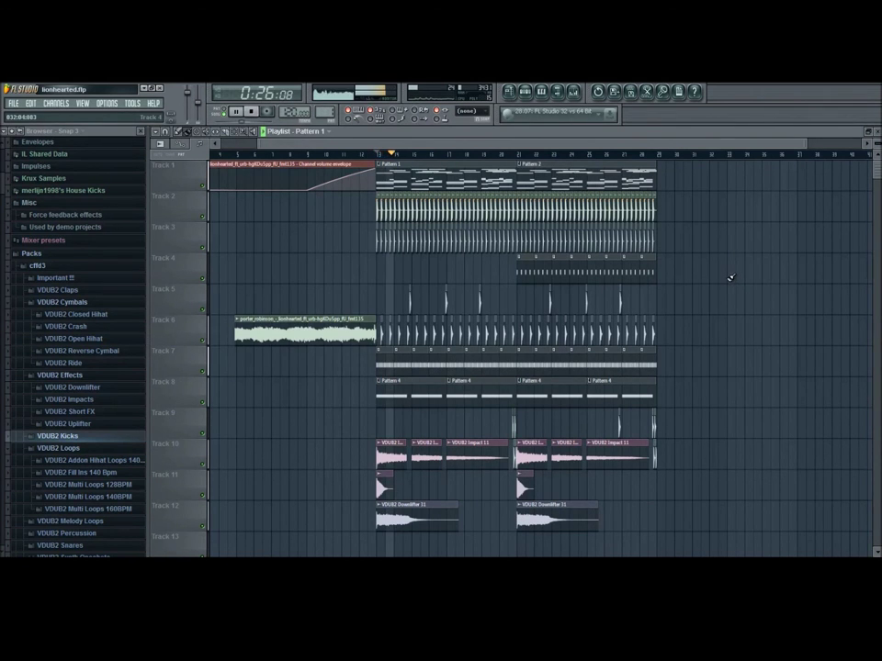
pyautogui.press('space')
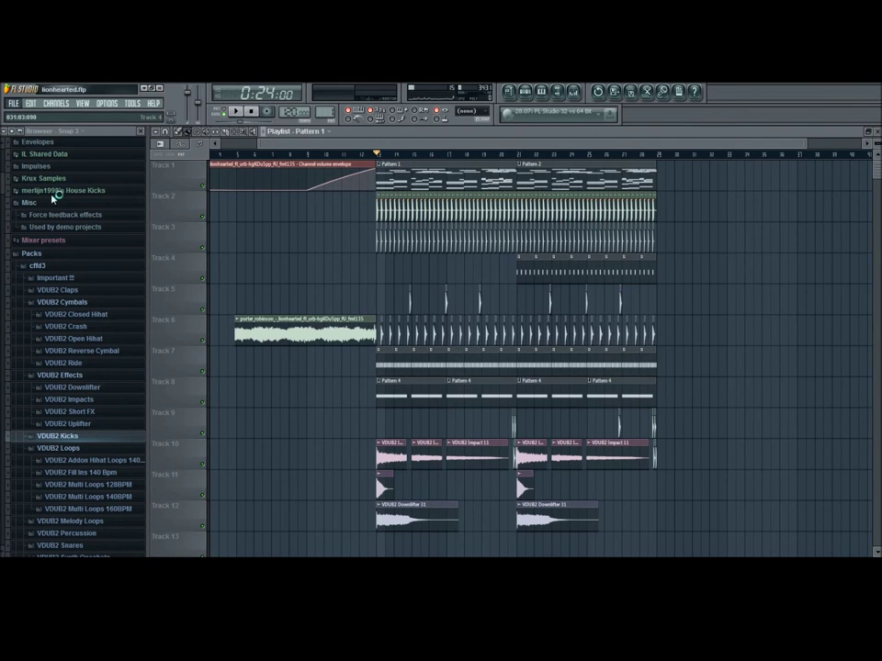
pyautogui.moveTo(510, 142); pyautogui.dragTo(487, 145)
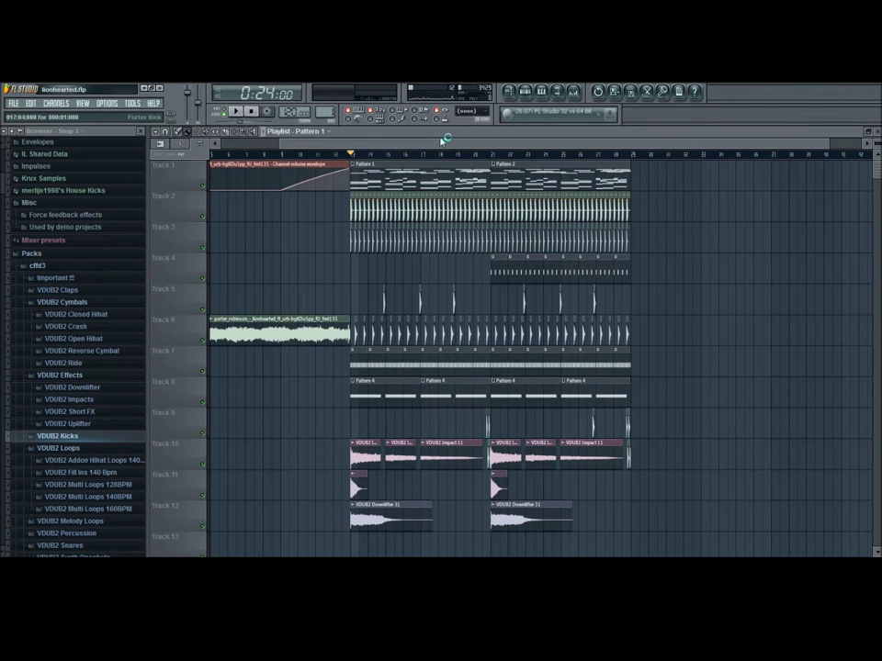
pyautogui.hscroll(1, 473, 143)
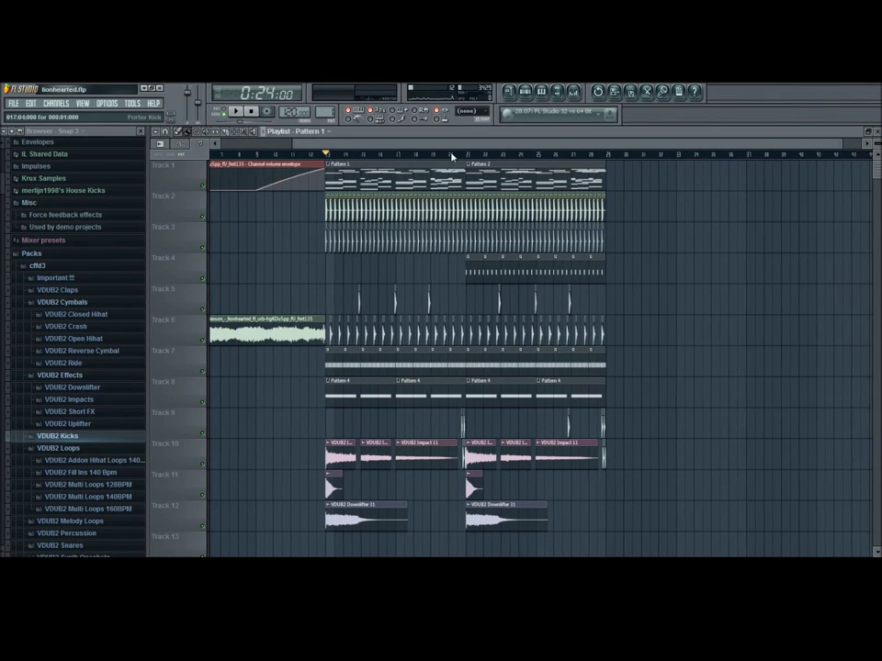